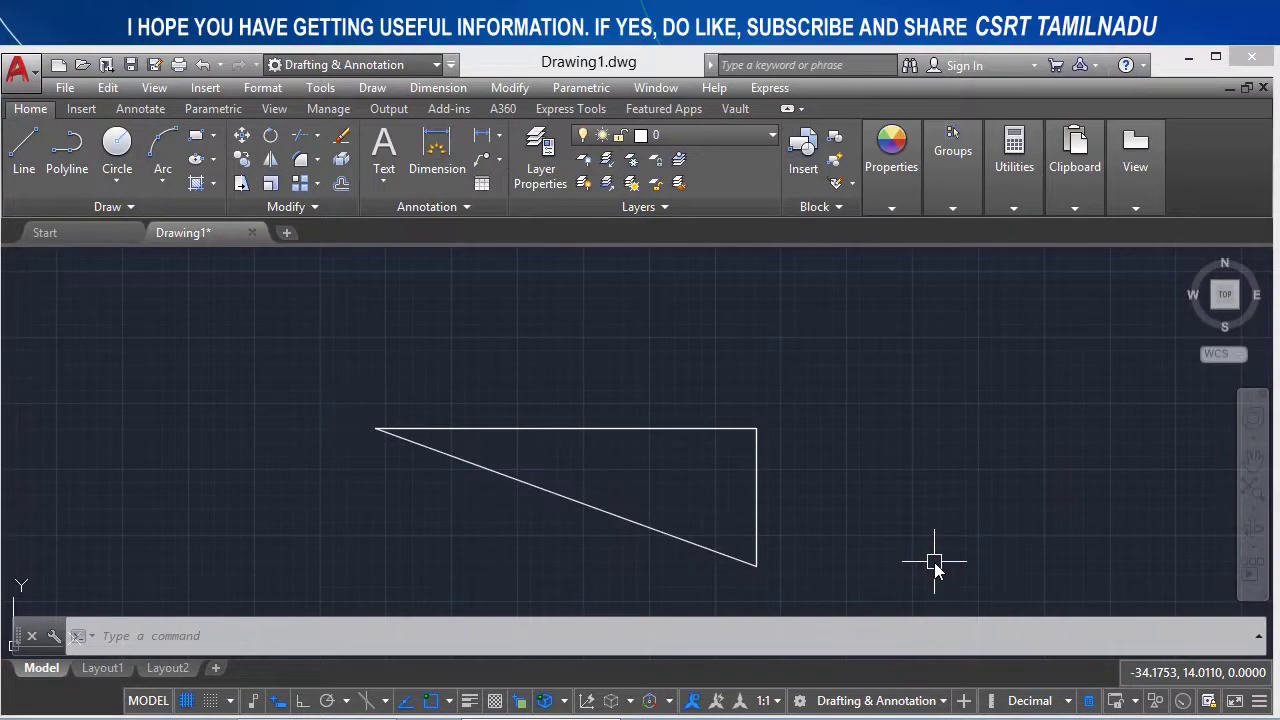
- Start OVERKILL with the ovl alias, then cancel it
{"action": "left_click", "coordinate": [929, 336]}
{"action": "left_click", "coordinate": [917, 430]}
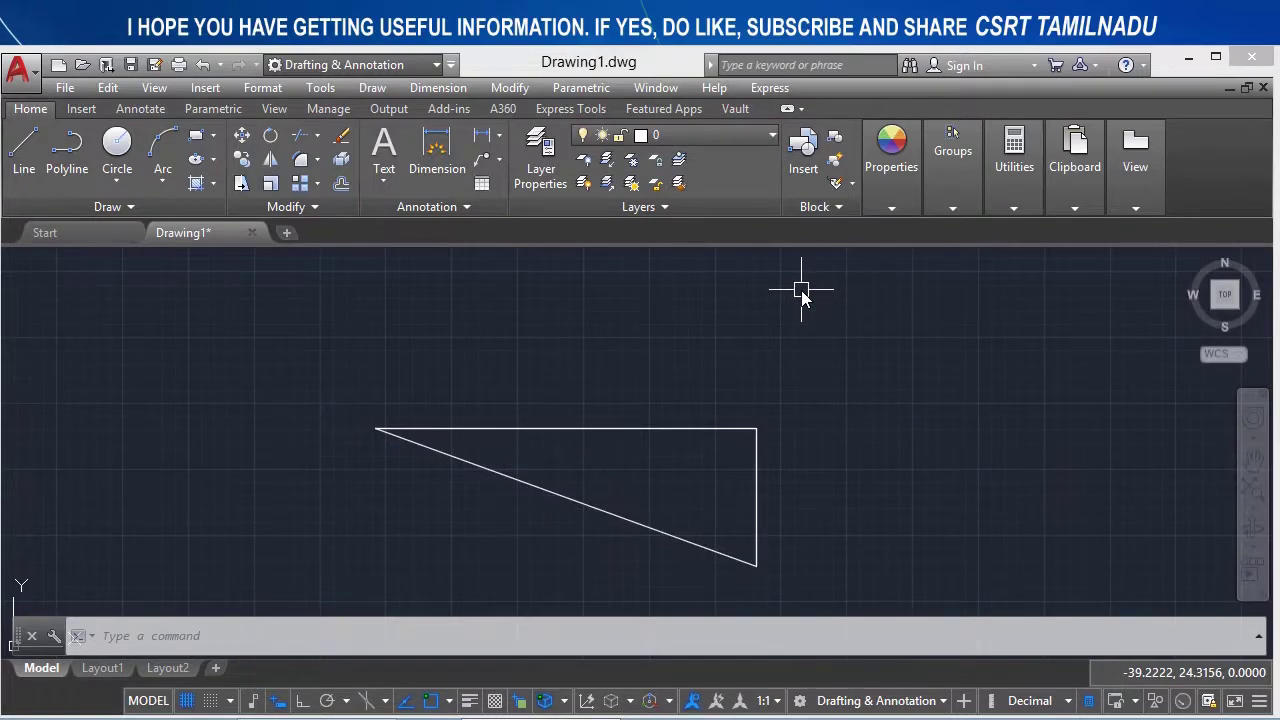
{"action": "type", "text": "ov"}
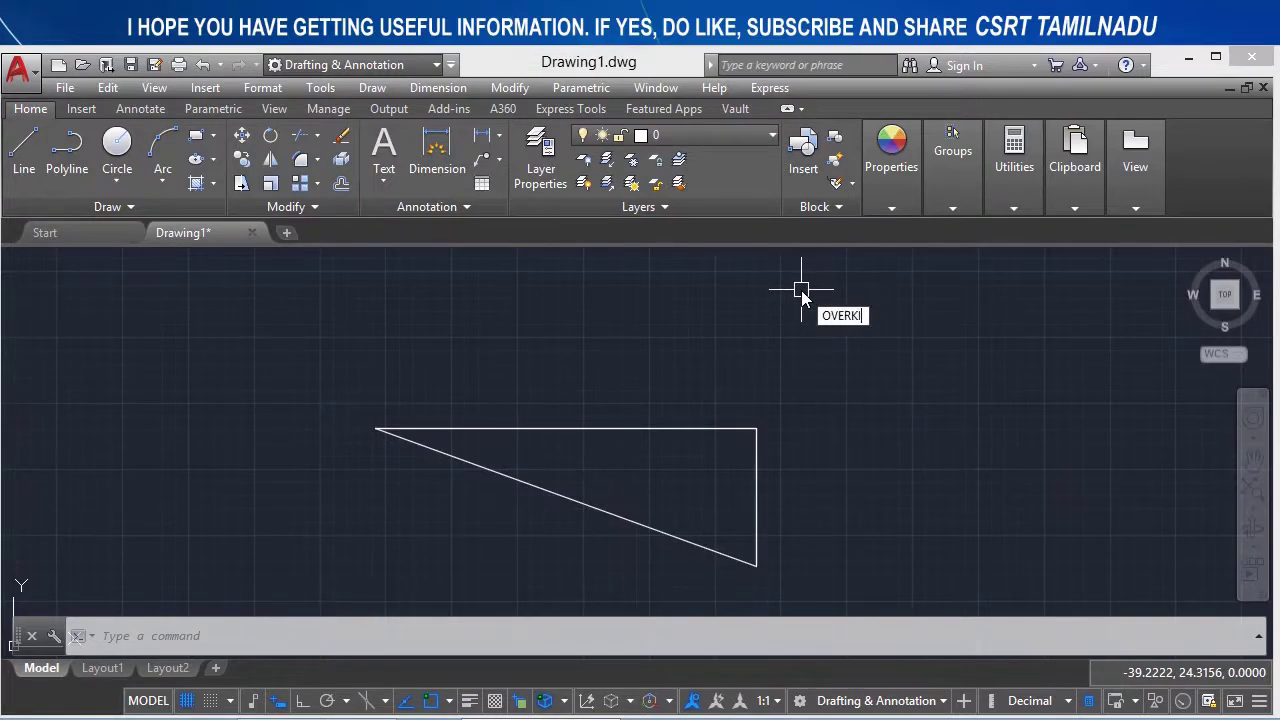
{"action": "type", "text": "l"}
{"action": "key", "text": "Return"}
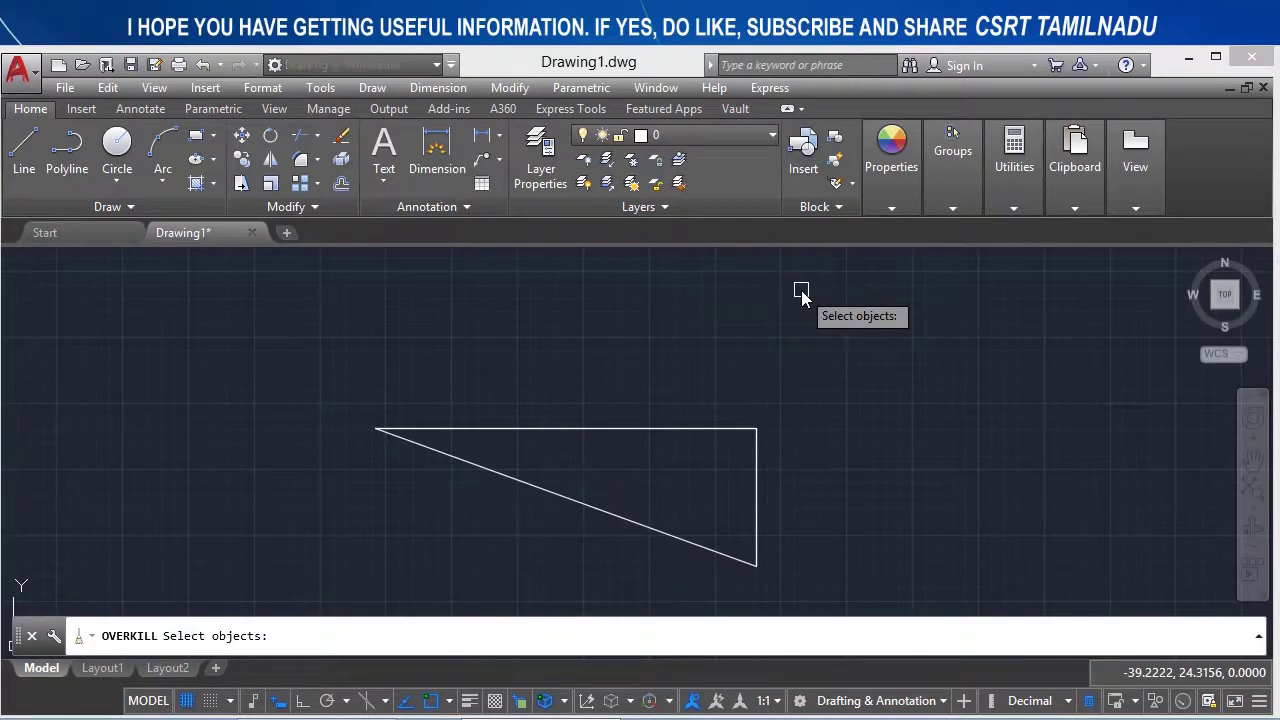
{"action": "key", "text": "Escape"}
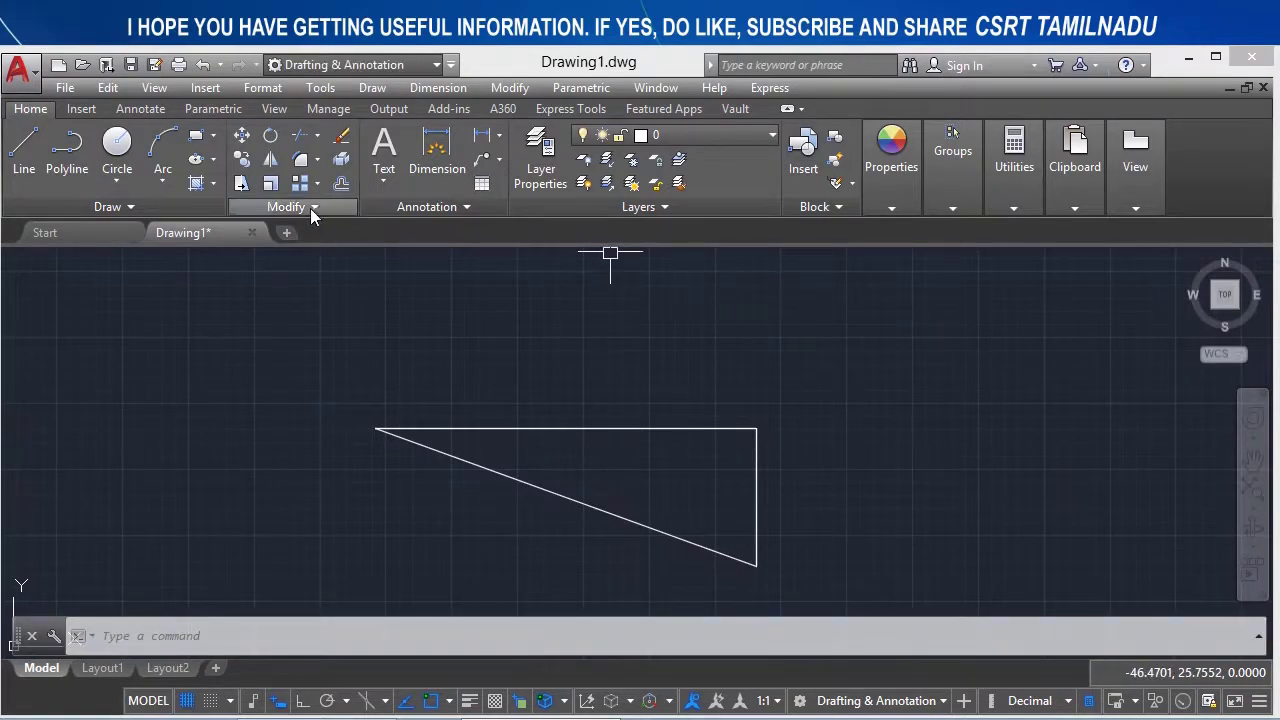
- Find Delete Duplicate Objects in the expanded Modify panel, cancel it, and inspect the triangle polyline
{"action": "left_click", "coordinate": [317, 202]}
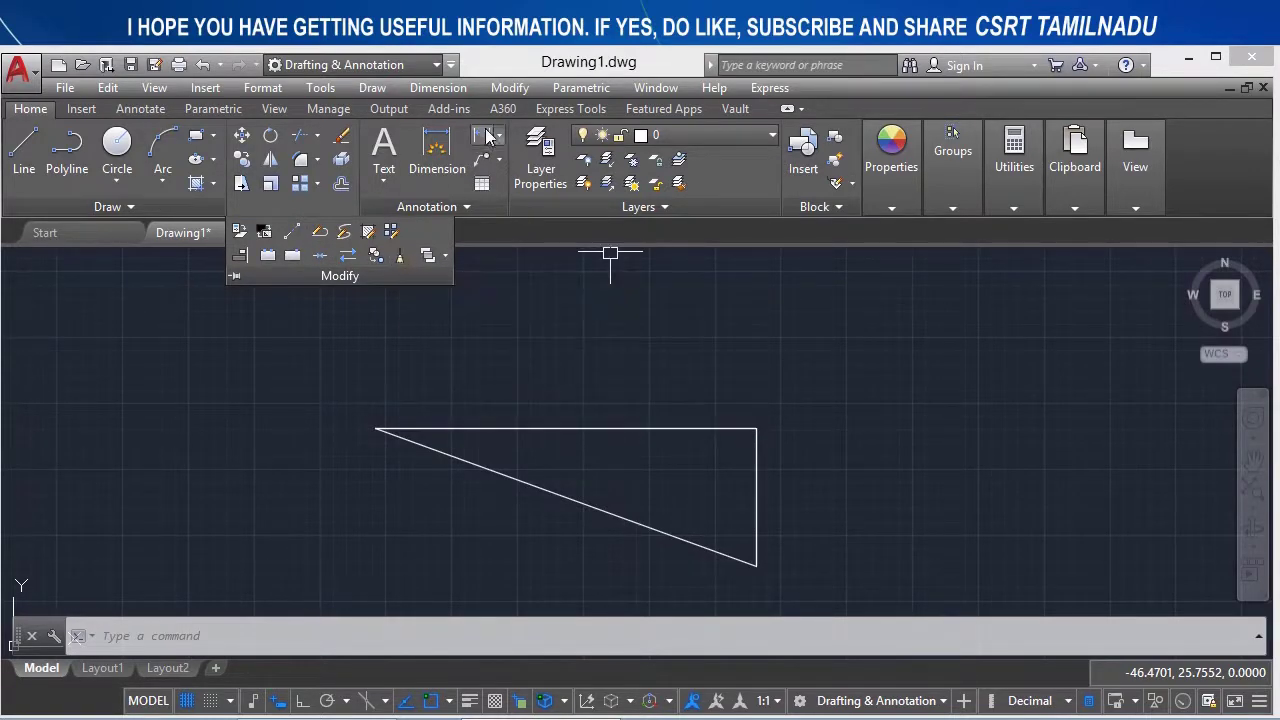
{"action": "left_click", "coordinate": [512, 88]}
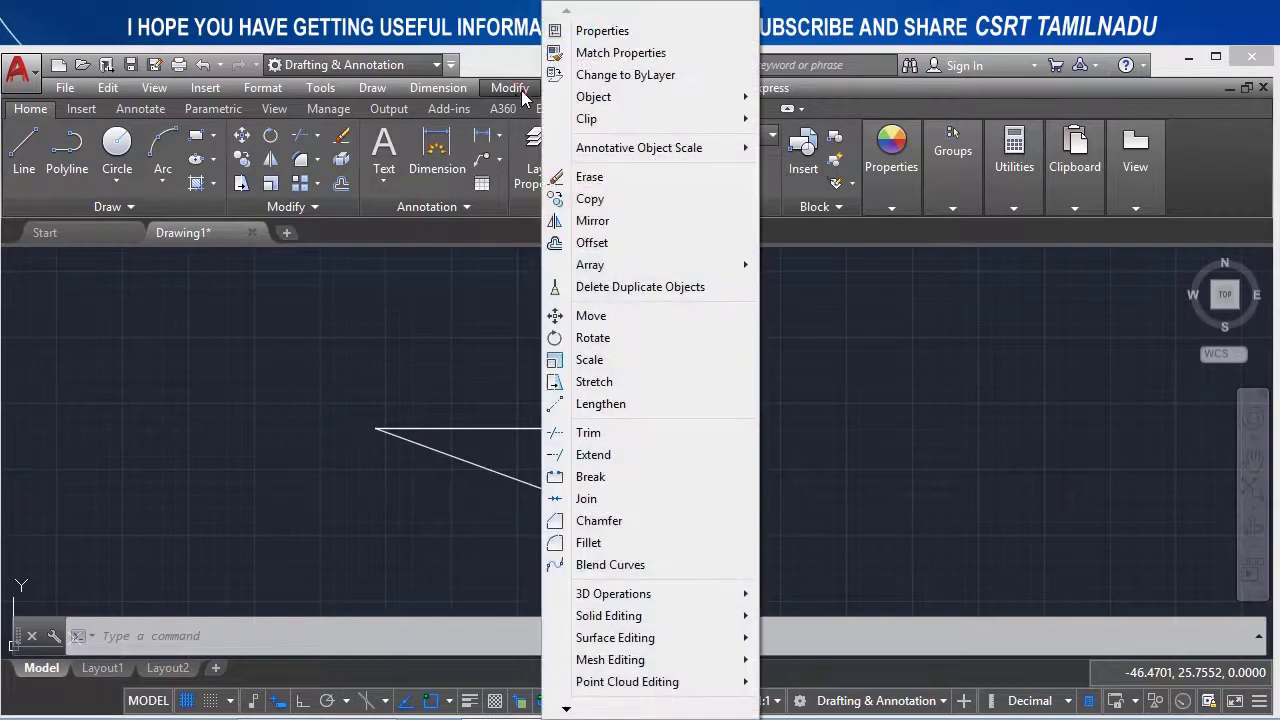
{"action": "left_click", "coordinate": [638, 287]}
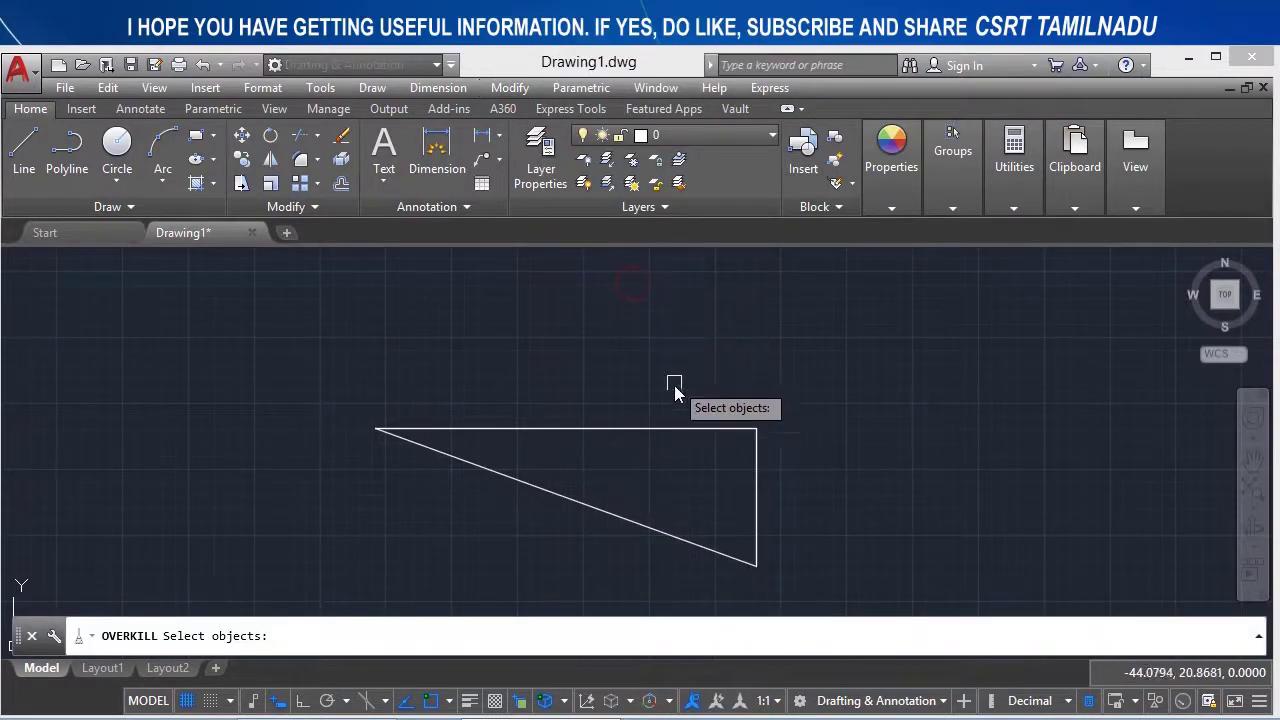
{"action": "key", "text": "Escape"}
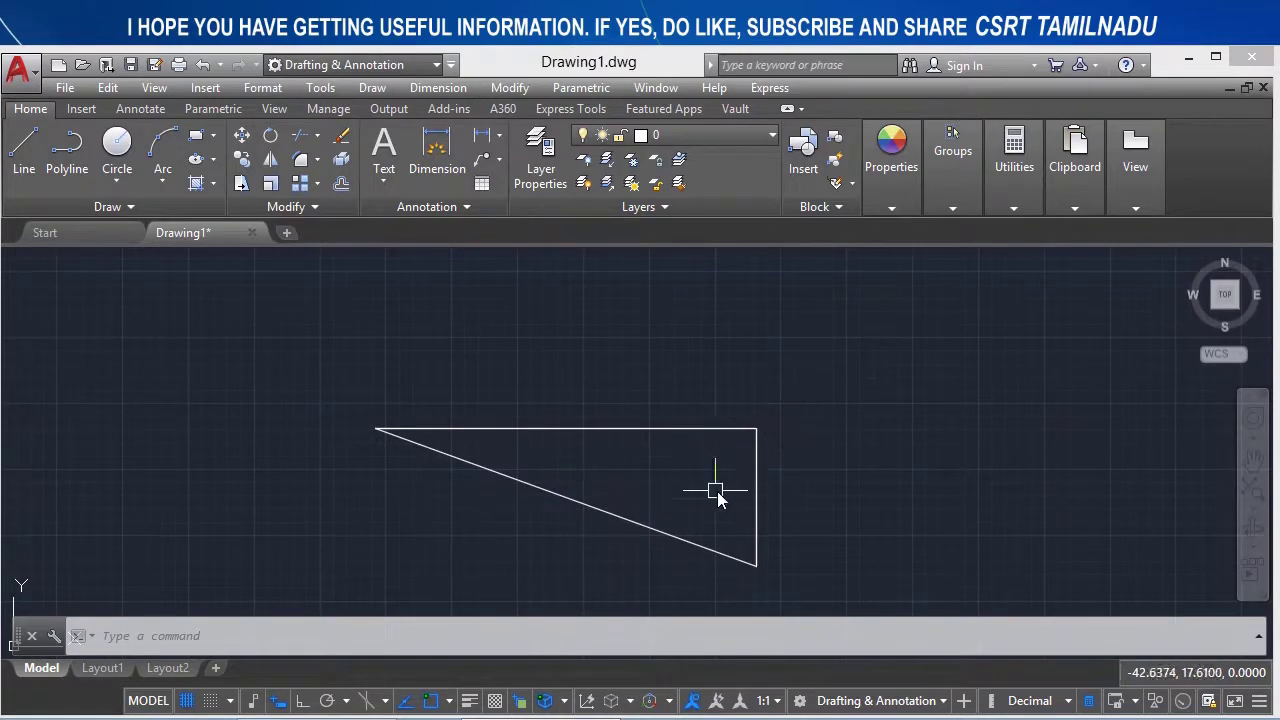
{"action": "left_click", "coordinate": [755, 519]}
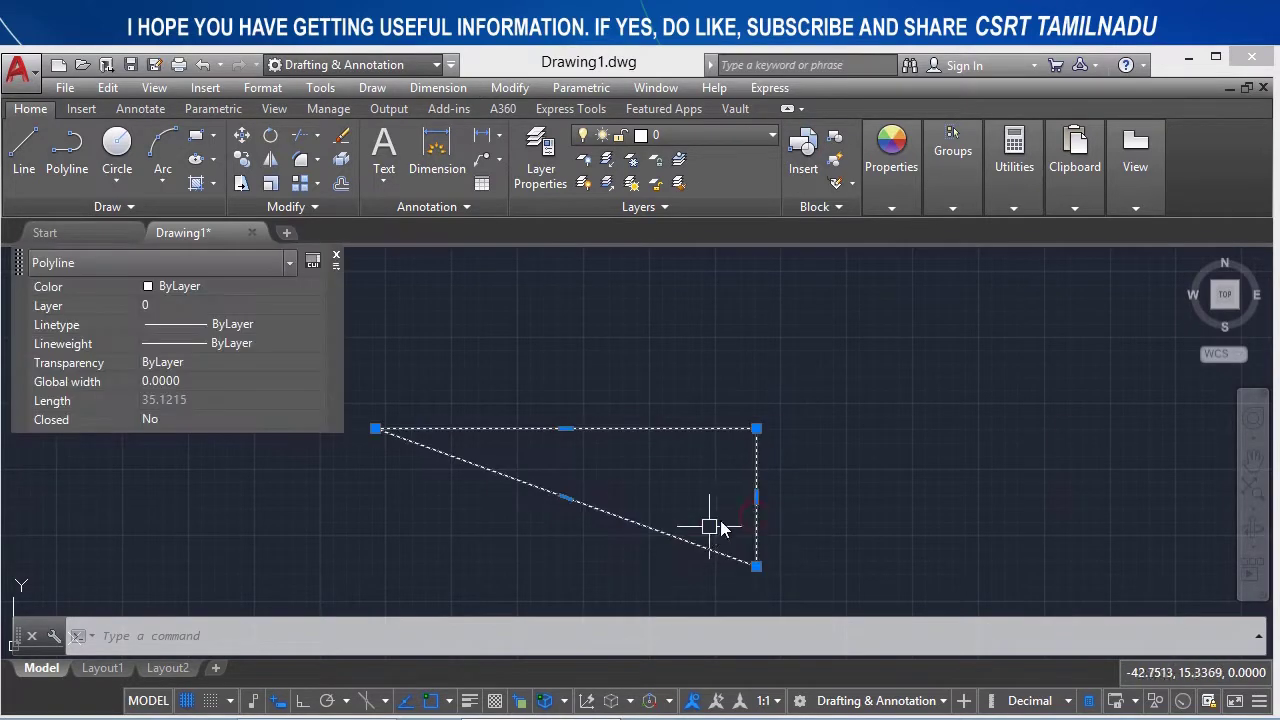
{"action": "key", "text": "Escape"}
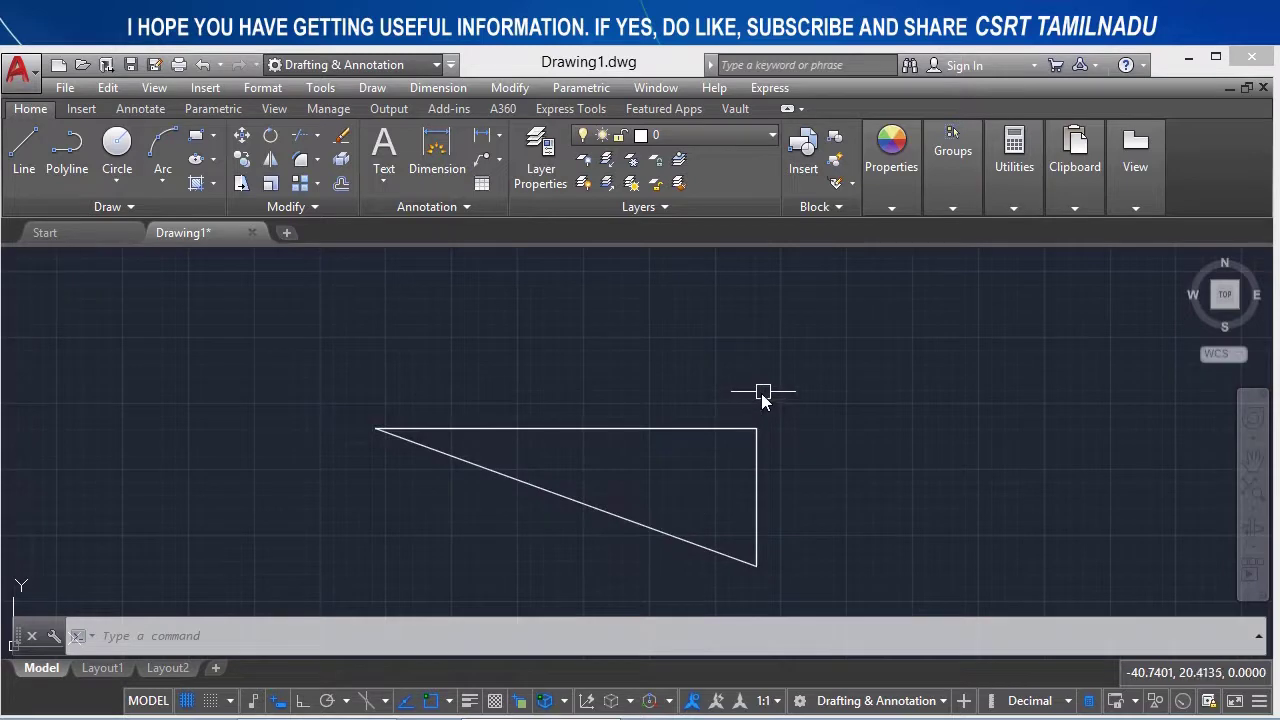
- Draw a line triangle from the left corner along the top edge, up, and back, then inspect the overlap
{"action": "type", "text": "L"}
{"action": "key", "text": "Return"}
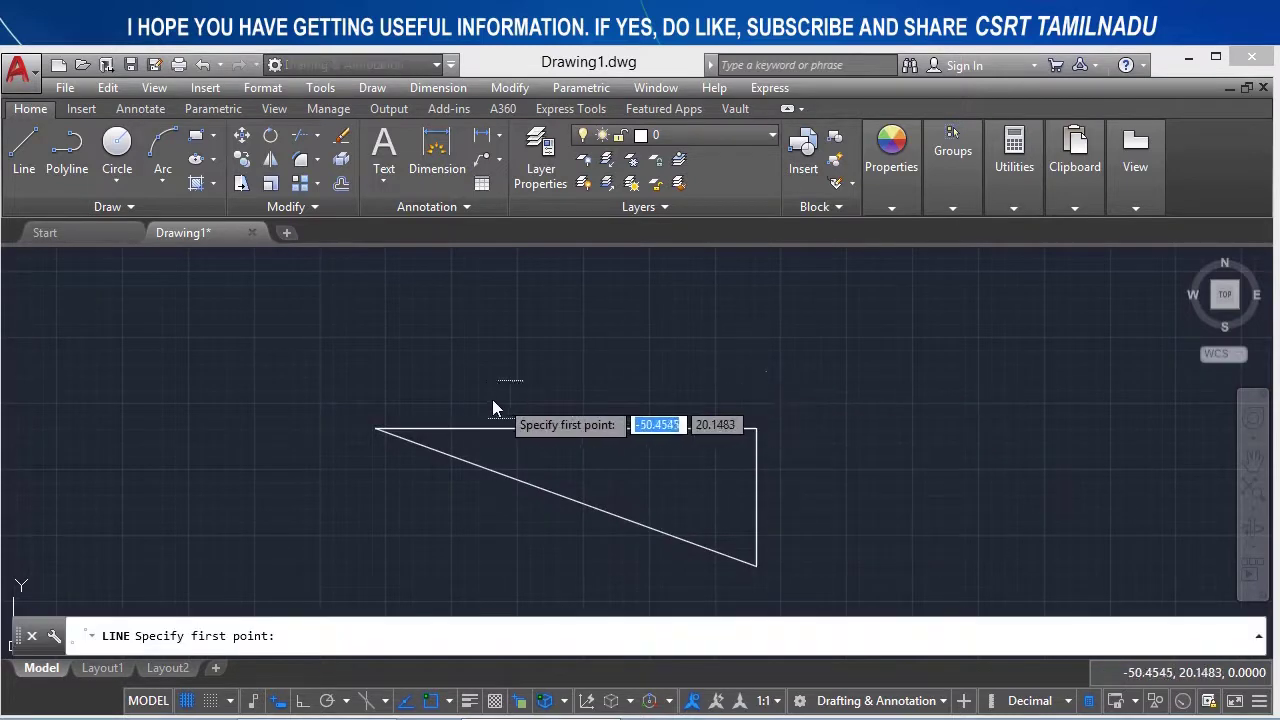
{"action": "left_click", "coordinate": [376, 429]}
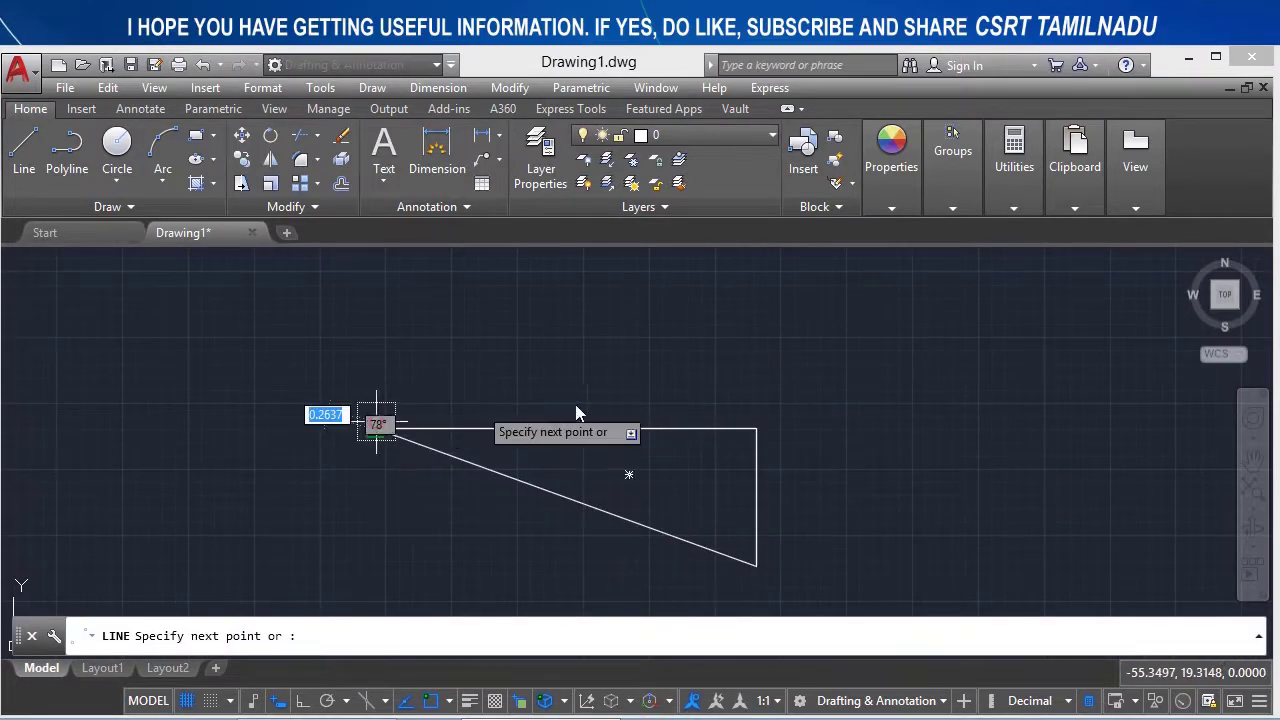
{"action": "left_click", "coordinate": [594, 428]}
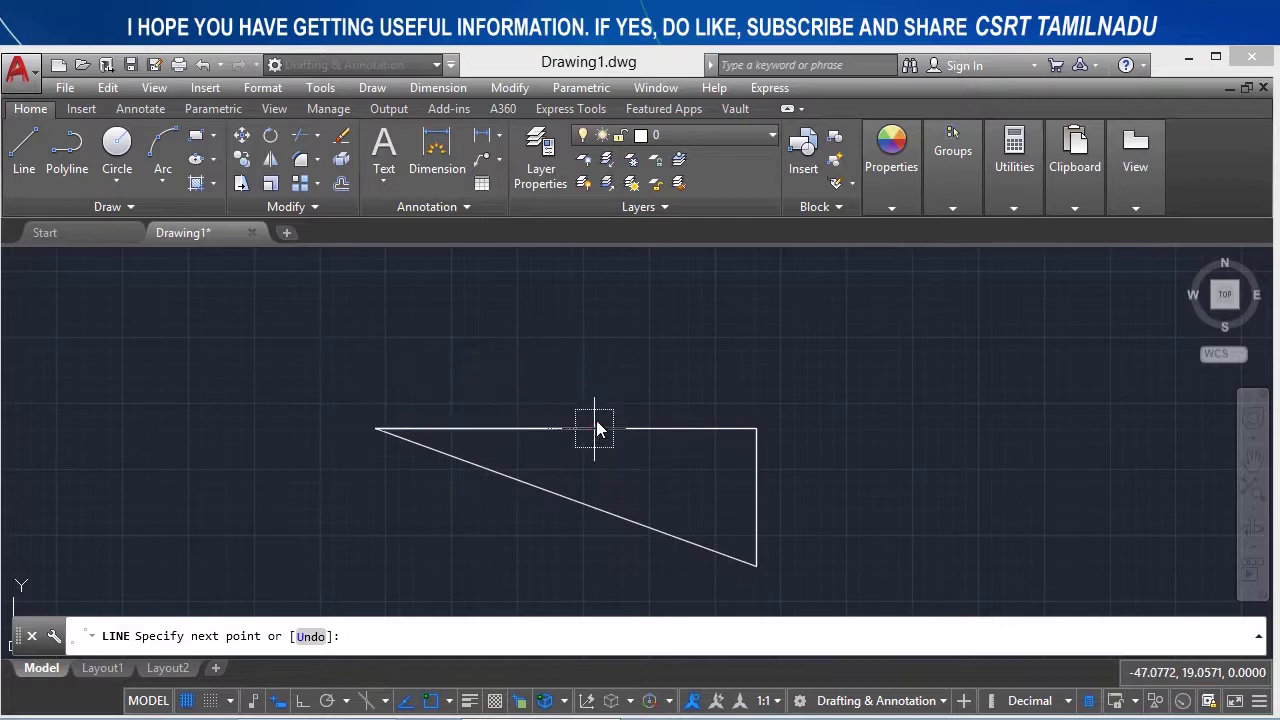
{"action": "left_click", "coordinate": [594, 336]}
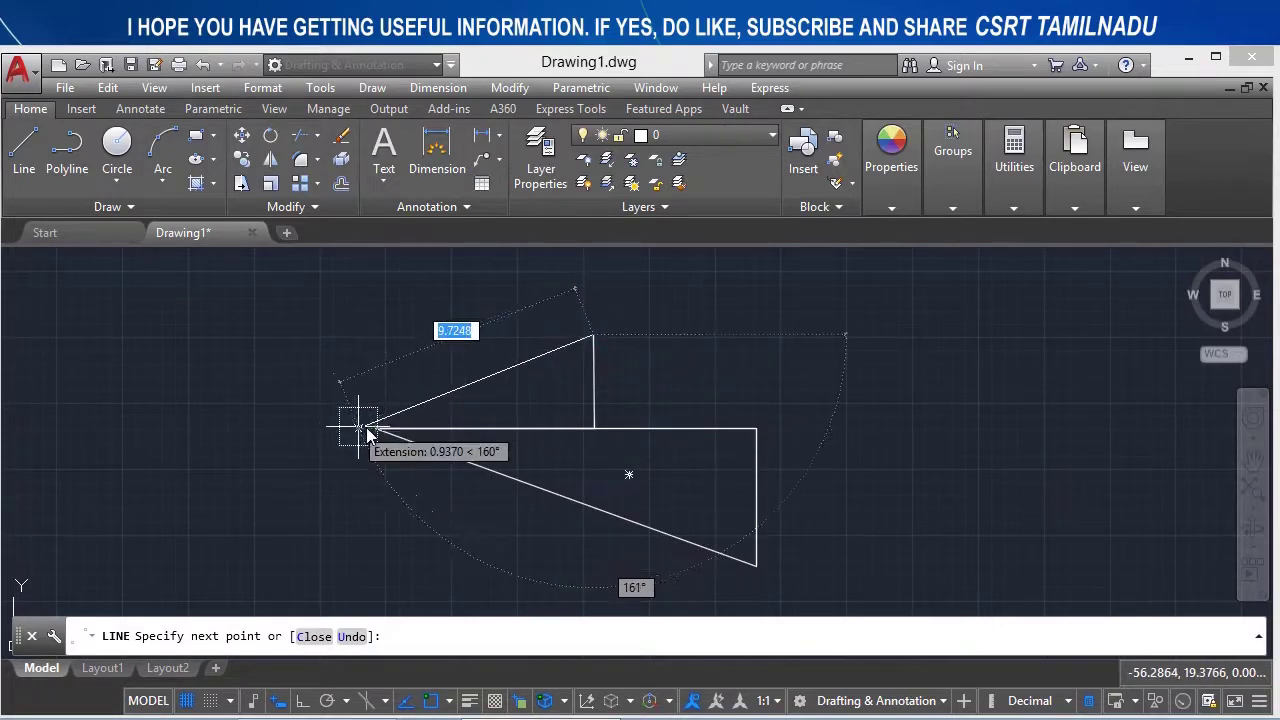
{"action": "left_click", "coordinate": [372, 428]}
{"action": "key", "text": "Return"}
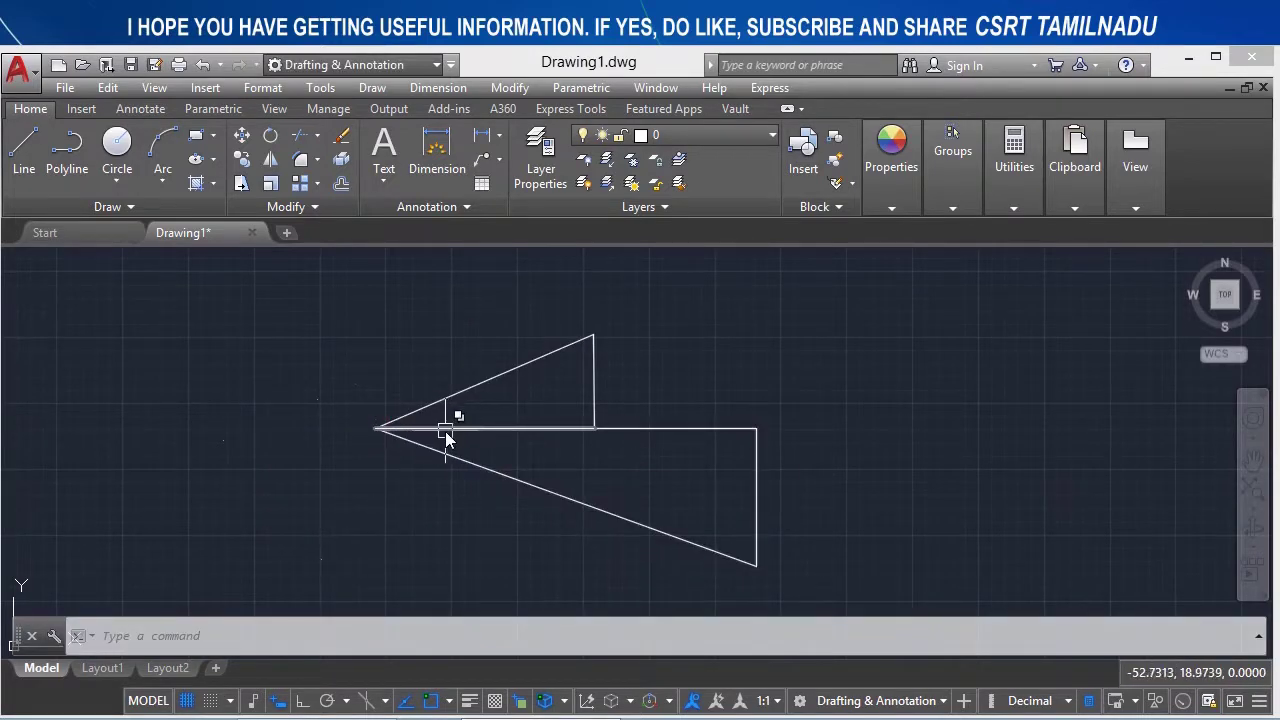
{"action": "left_click", "coordinate": [445, 431]}
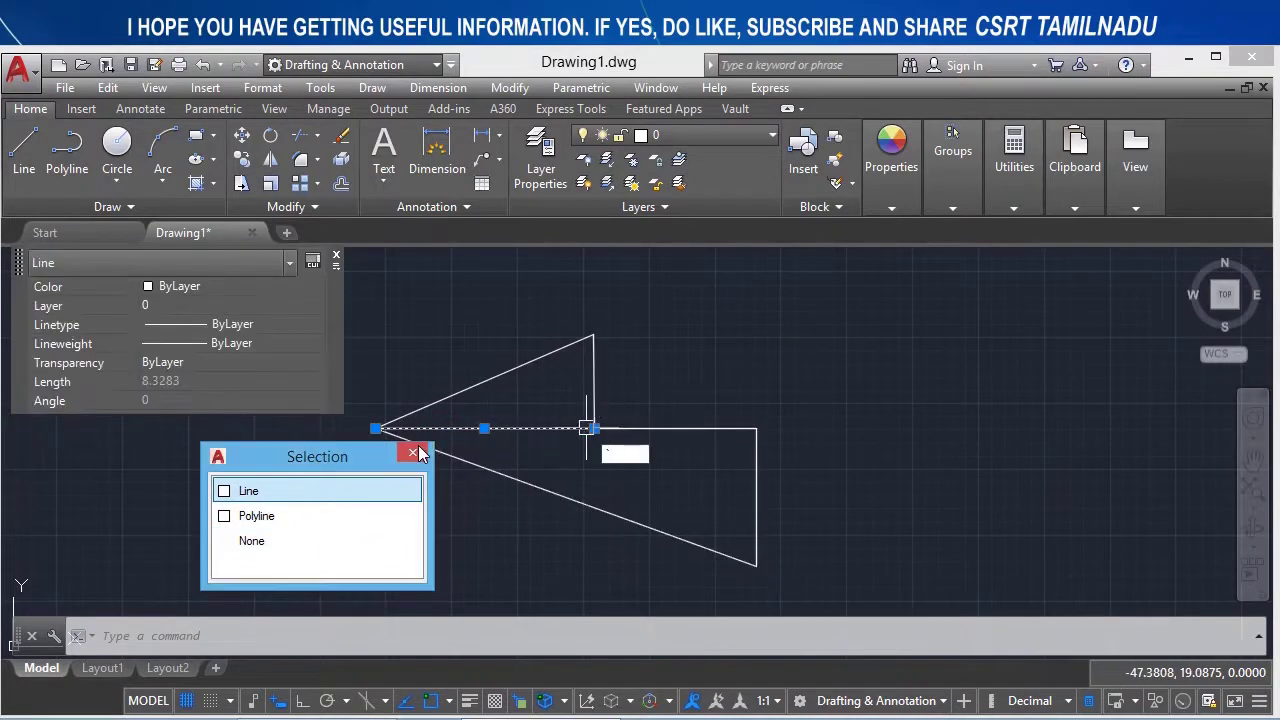
{"action": "key", "text": "Escape"}
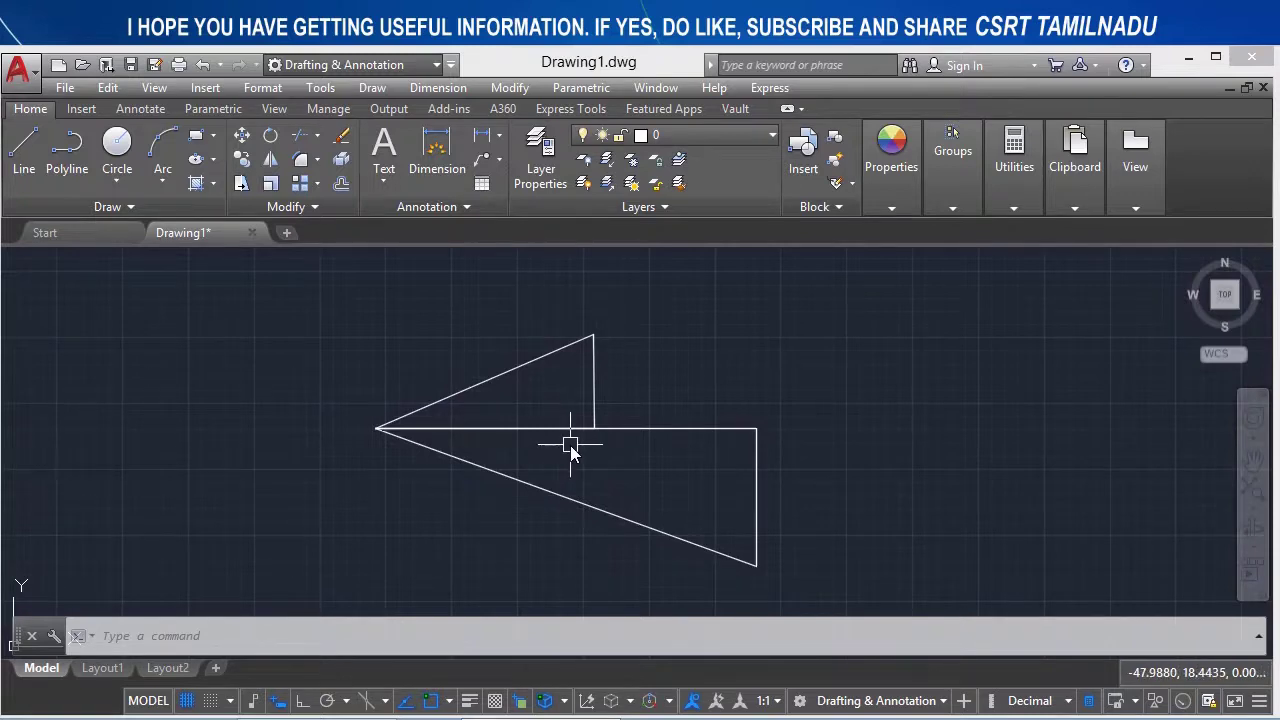
{"action": "scroll", "coordinate": [565, 438], "scroll_direction": "up", "scroll_amount": 5}
{"action": "scroll", "coordinate": [574, 425], "scroll_direction": "up", "scroll_amount": 2}
{"action": "scroll", "coordinate": [575, 414], "scroll_direction": "up", "scroll_amount": 4}
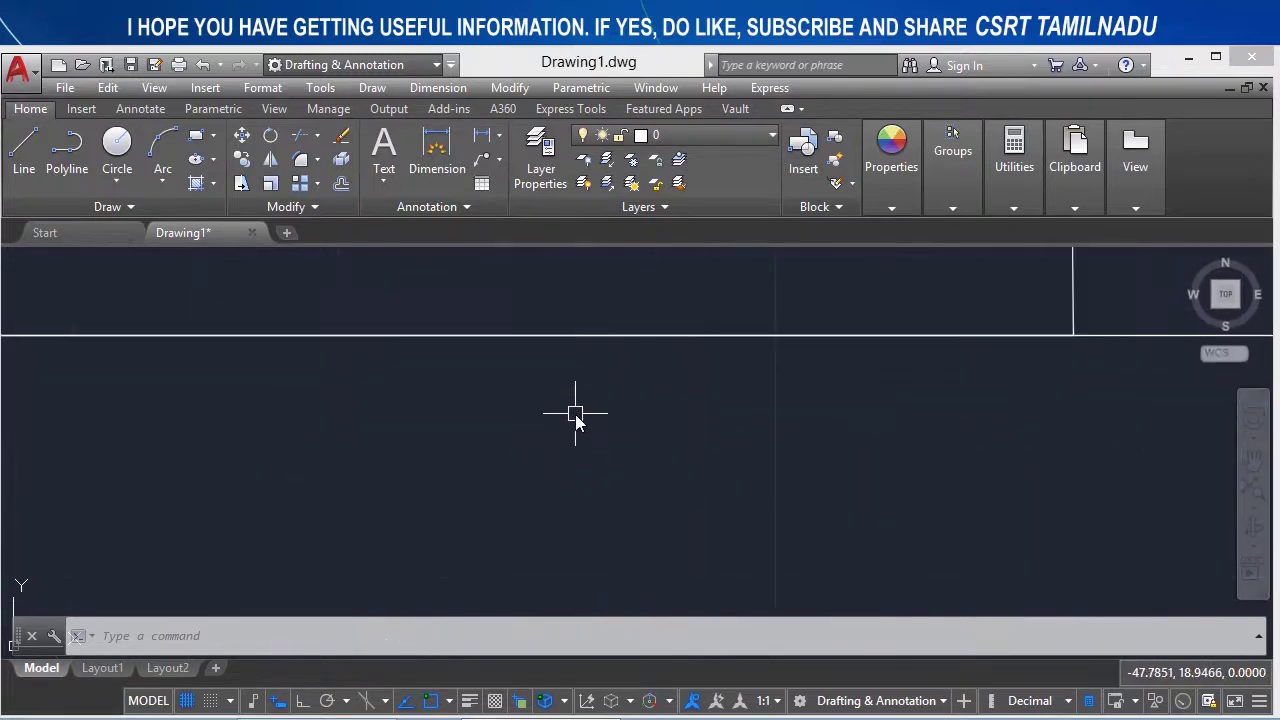
{"action": "scroll", "coordinate": [578, 380], "scroll_direction": "down", "scroll_amount": 3}
{"action": "scroll", "coordinate": [500, 385], "scroll_direction": "down", "scroll_amount": 3}
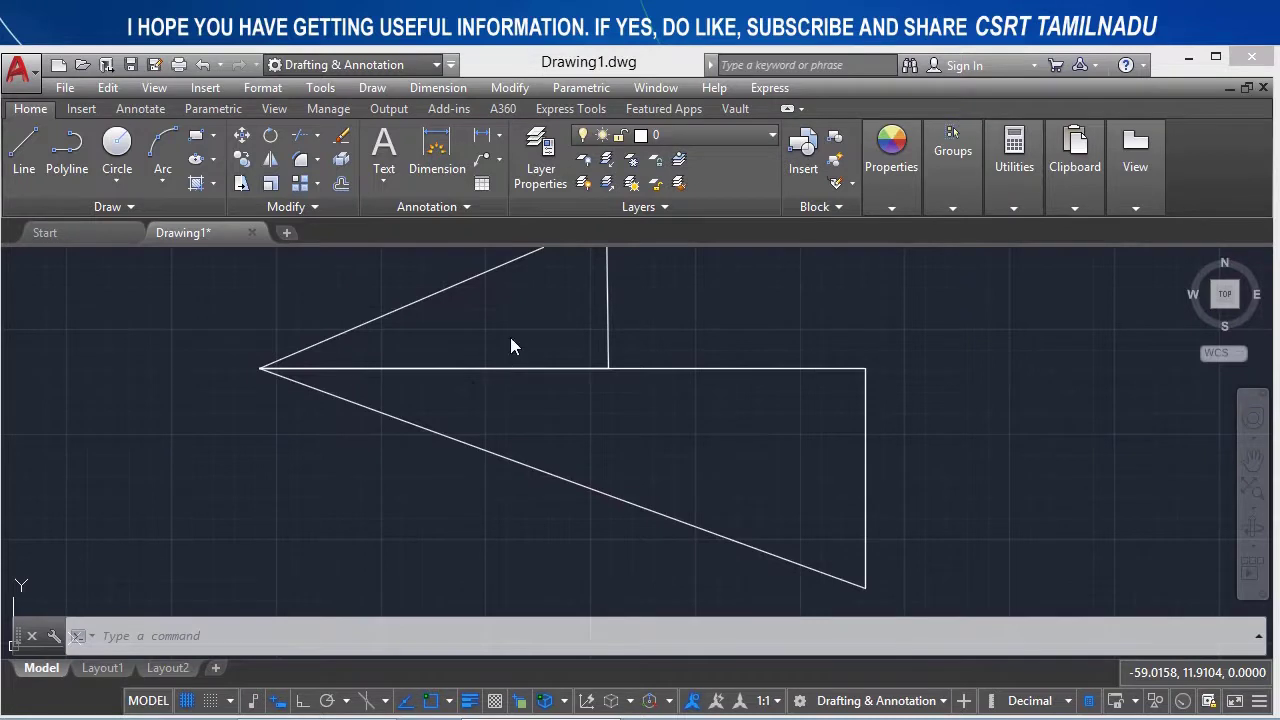
{"action": "left_click", "coordinate": [392, 467]}
{"action": "left_click", "coordinate": [332, 531]}
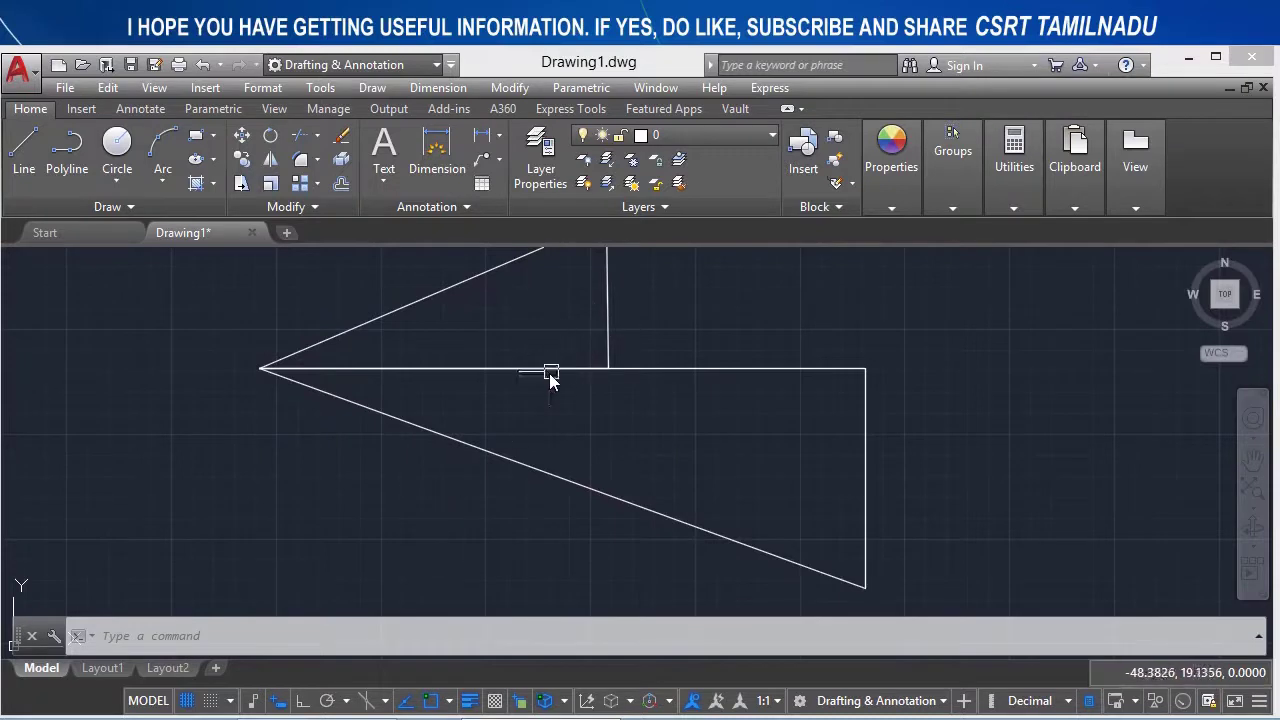
{"action": "mouse_move", "coordinate": [619, 370]}
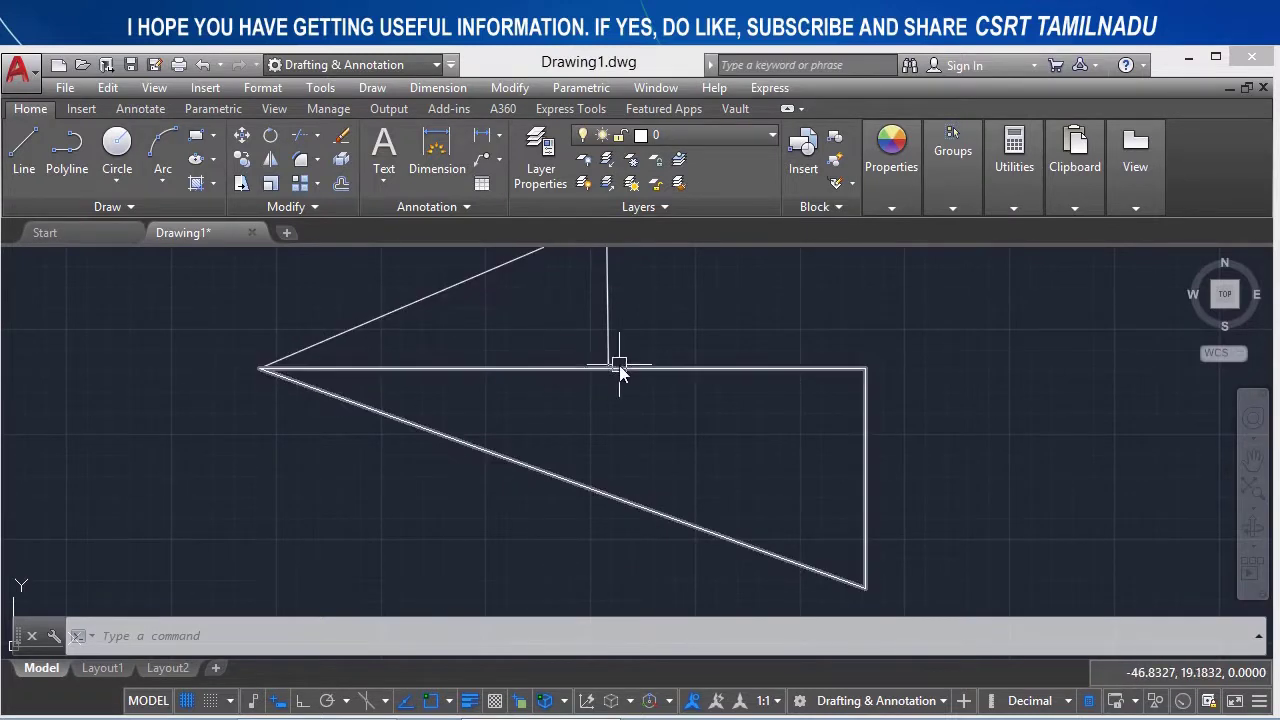
- Crossing-select all four triangle objects, run OVERKILL at the default 0.1 tolerance, and check the polyline
{"action": "scroll", "coordinate": [573, 391], "scroll_direction": "down", "scroll_amount": 4}
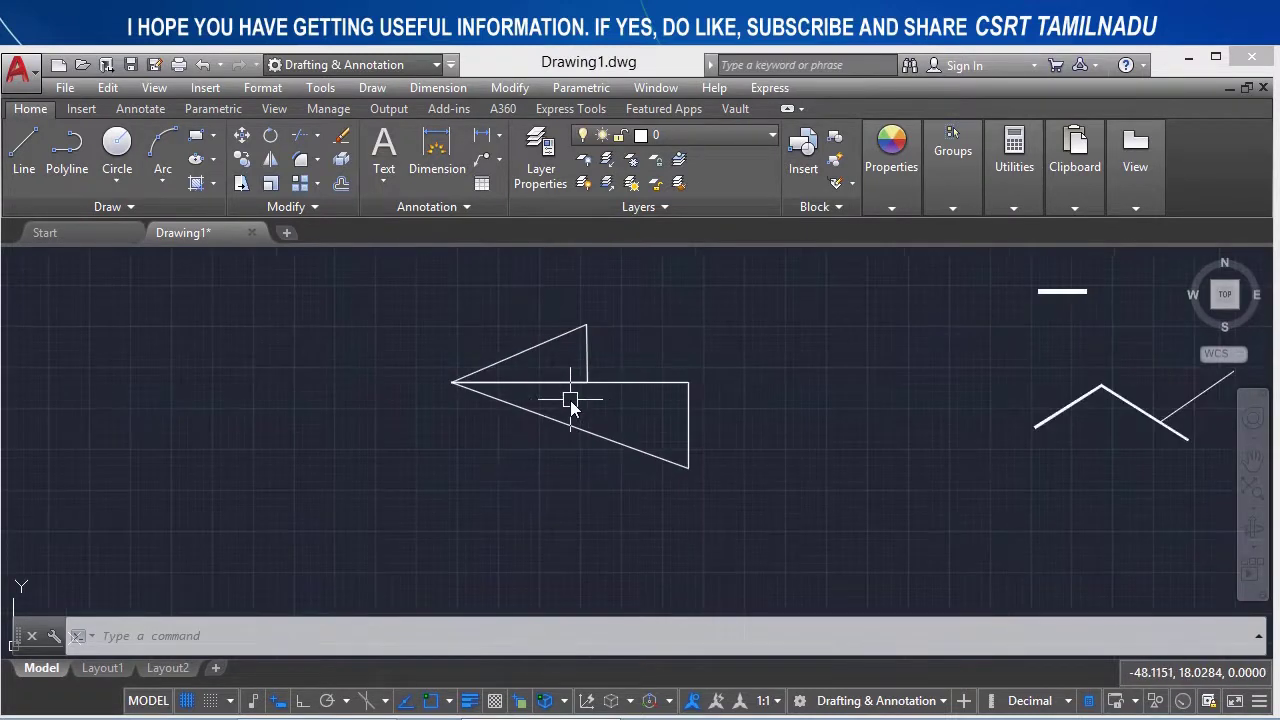
{"action": "scroll", "coordinate": [572, 405], "scroll_direction": "up", "scroll_amount": 4}
{"action": "middle_click_drag", "start_coordinate": [572, 411], "coordinate": [600, 477]}
{"action": "left_click", "coordinate": [630, 583]}
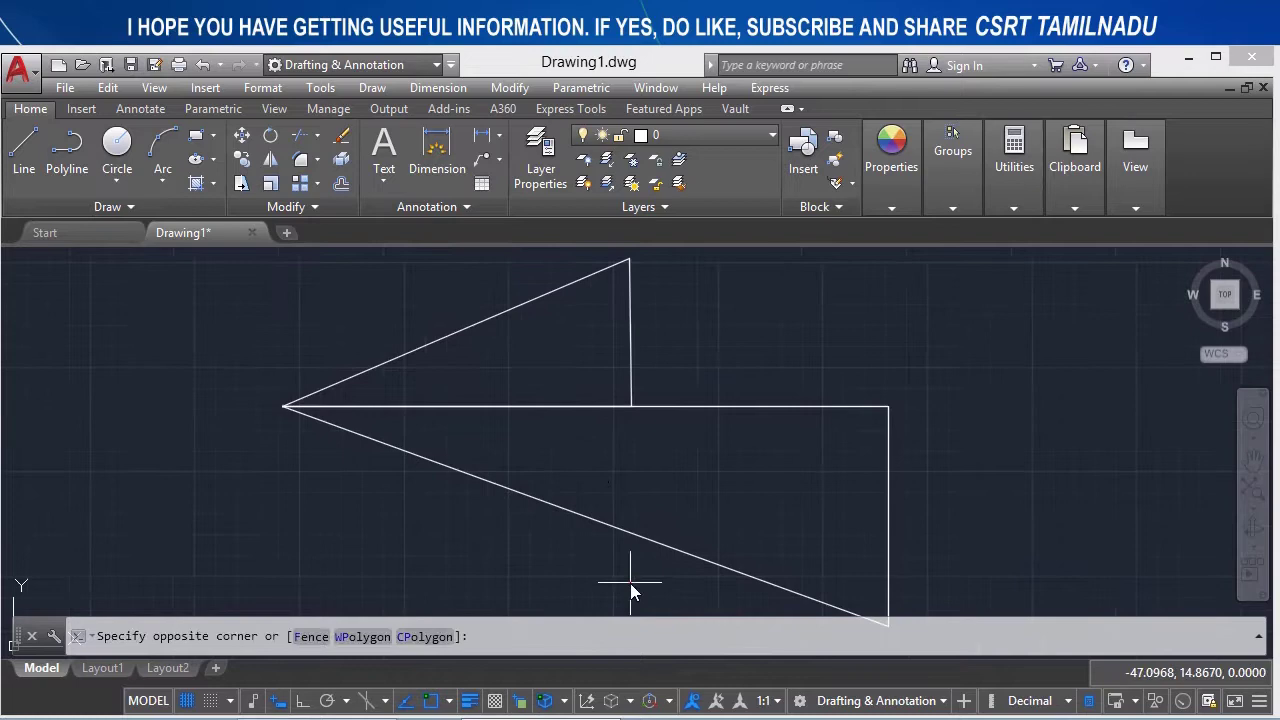
{"action": "left_click", "coordinate": [430, 280]}
{"action": "type", "text": "OV"}
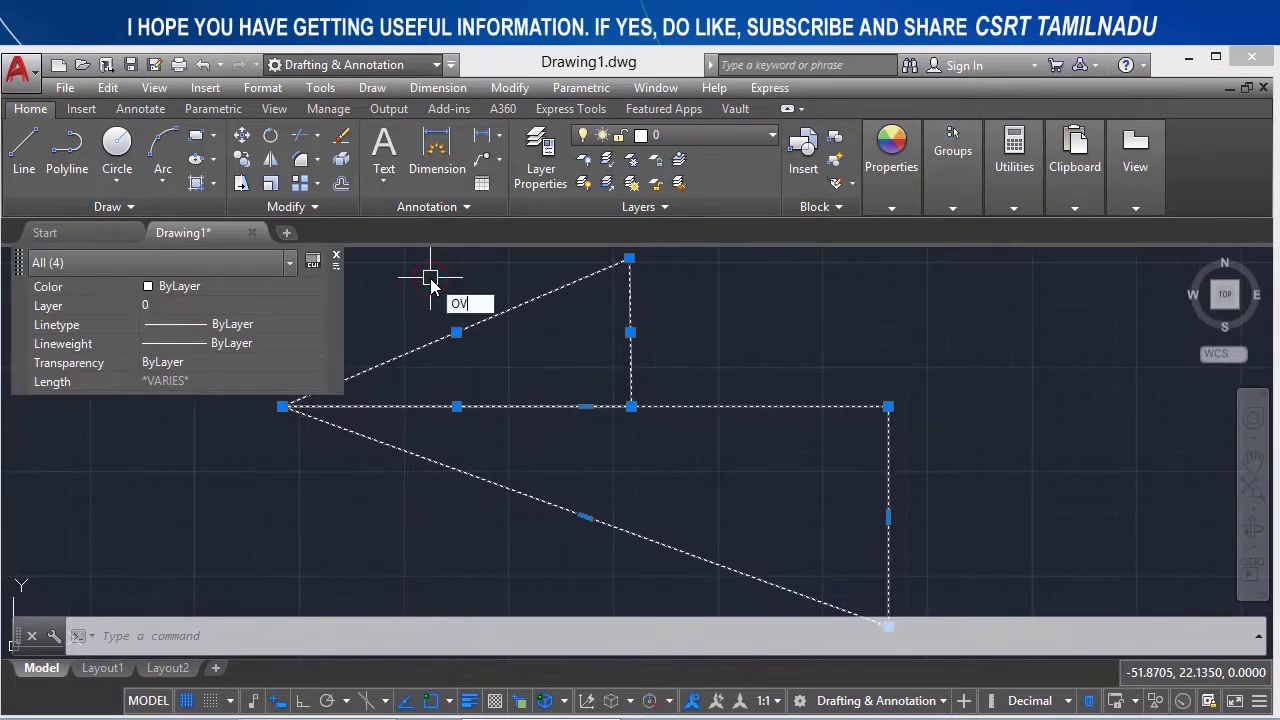
{"action": "type", "text": "ERKILL"}
{"action": "key", "text": "Return"}
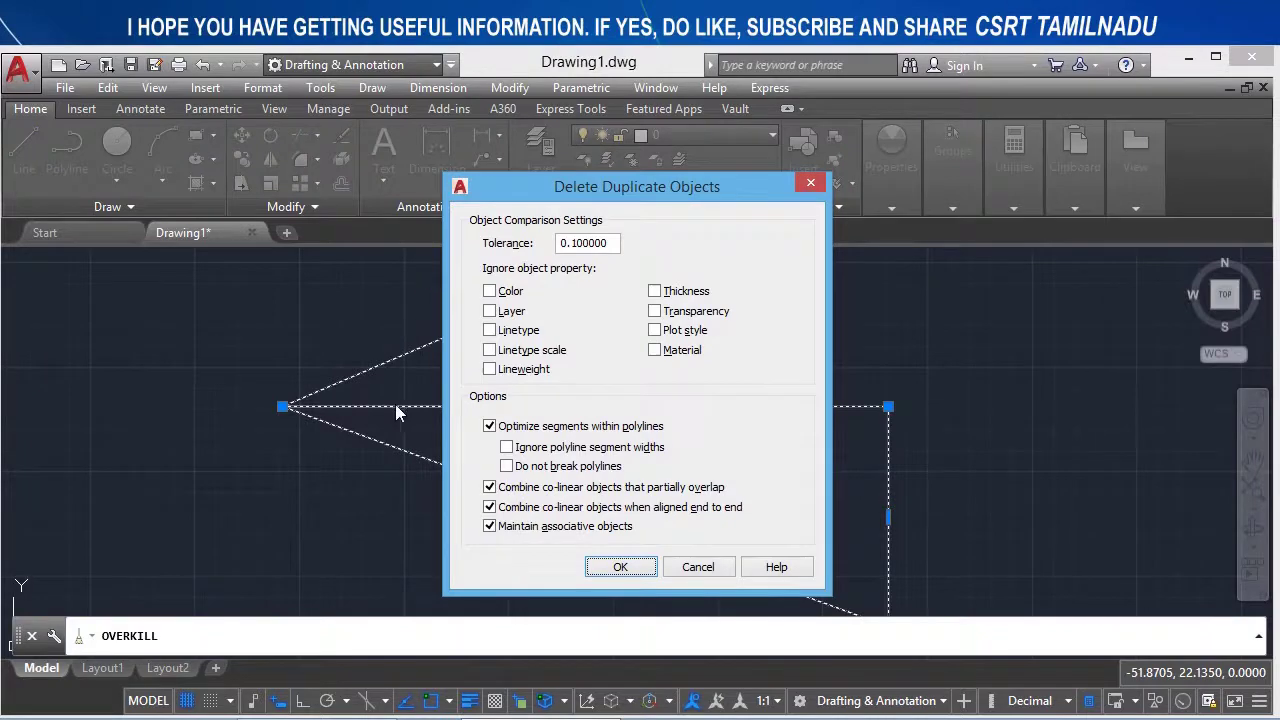
{"action": "left_click", "coordinate": [621, 567]}
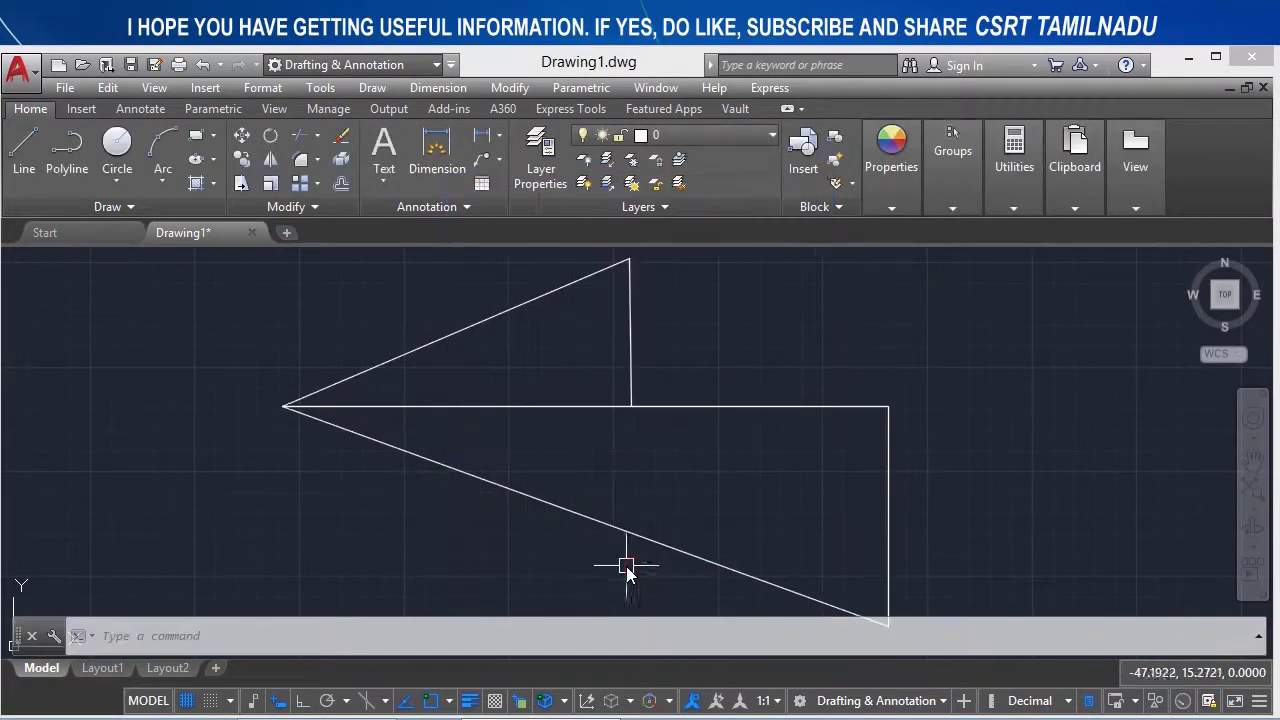
{"action": "left_click", "coordinate": [525, 407]}
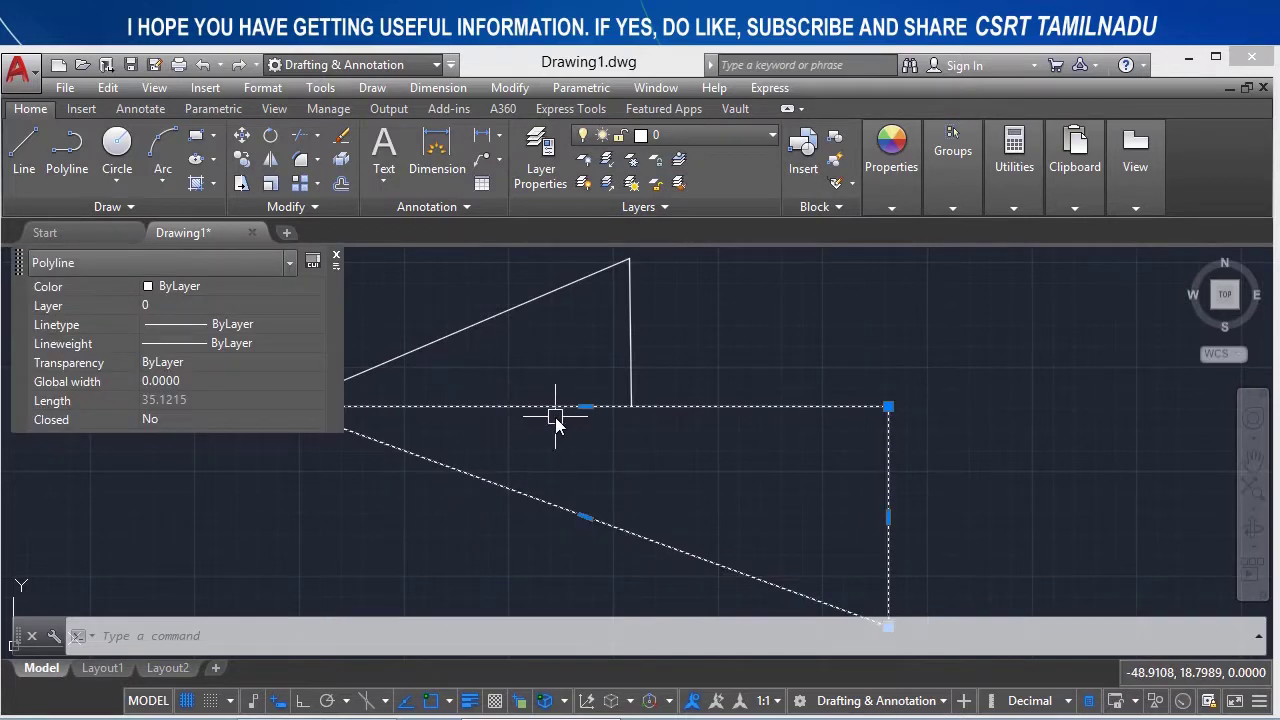
{"action": "key", "text": "Escape"}
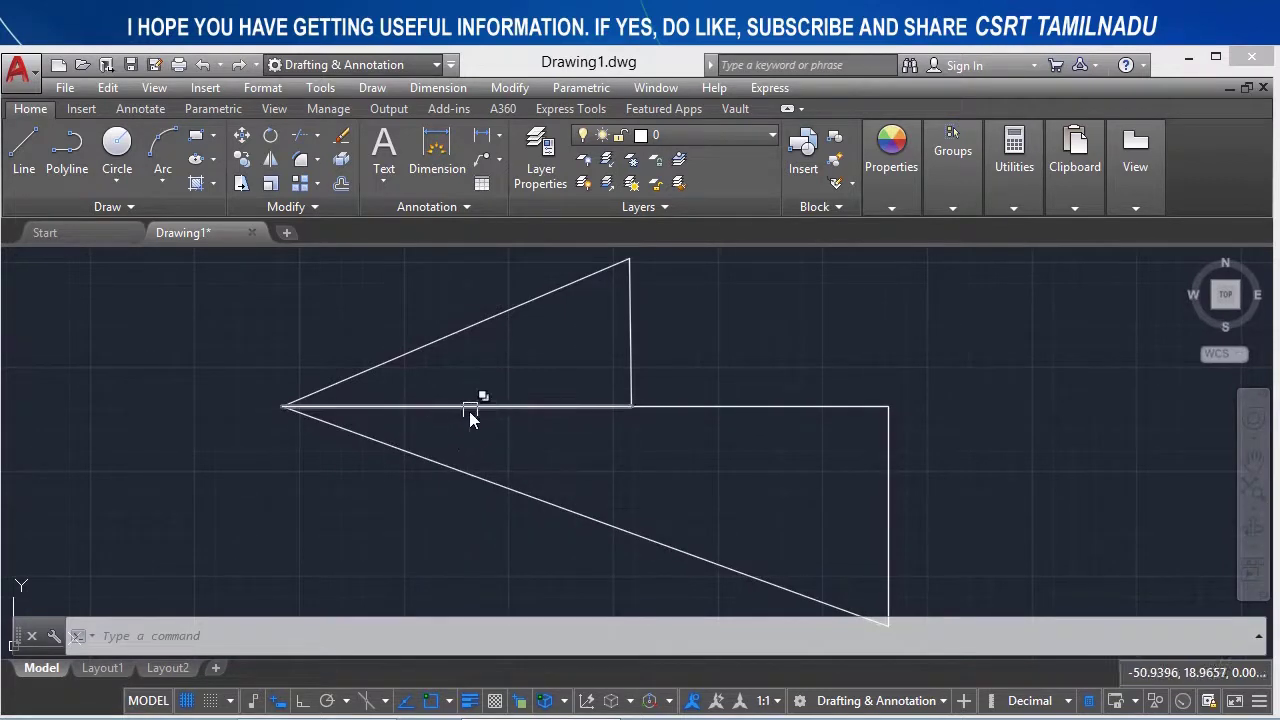
- Inspect the objects on the shared top edge, picking the separate line over the polyline
{"action": "left_click", "coordinate": [469, 411]}
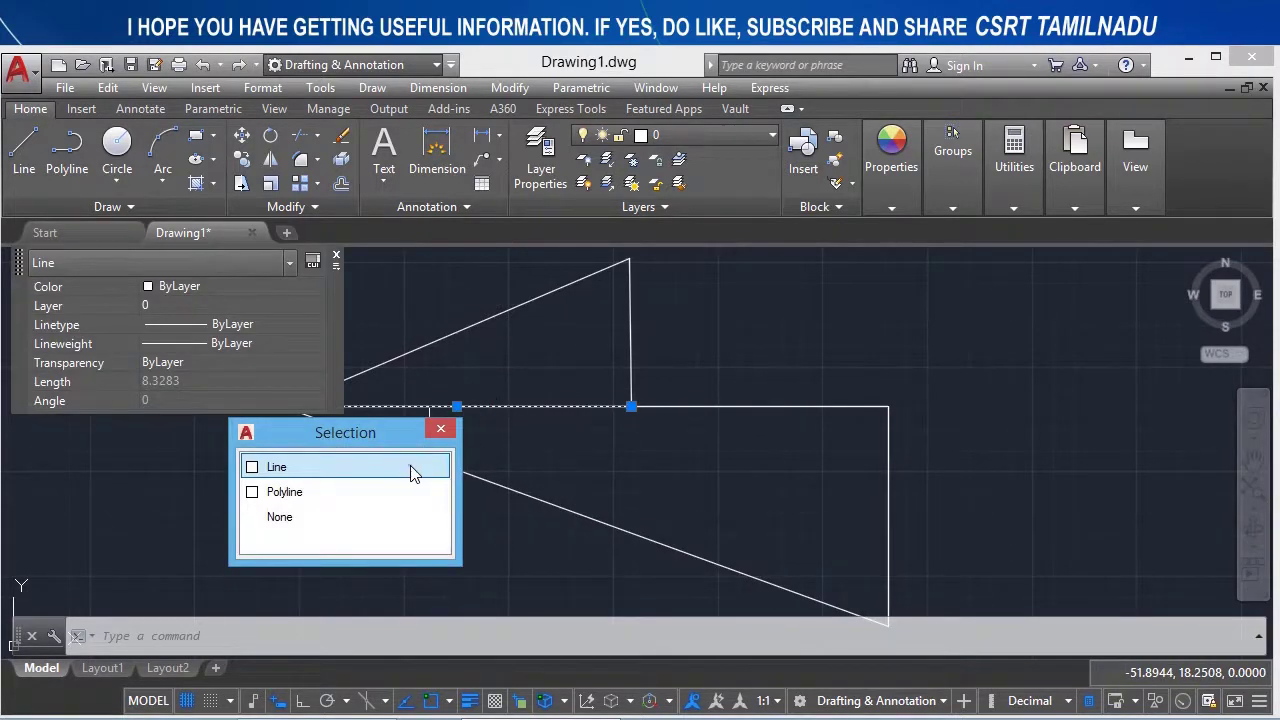
{"action": "left_click", "coordinate": [413, 472]}
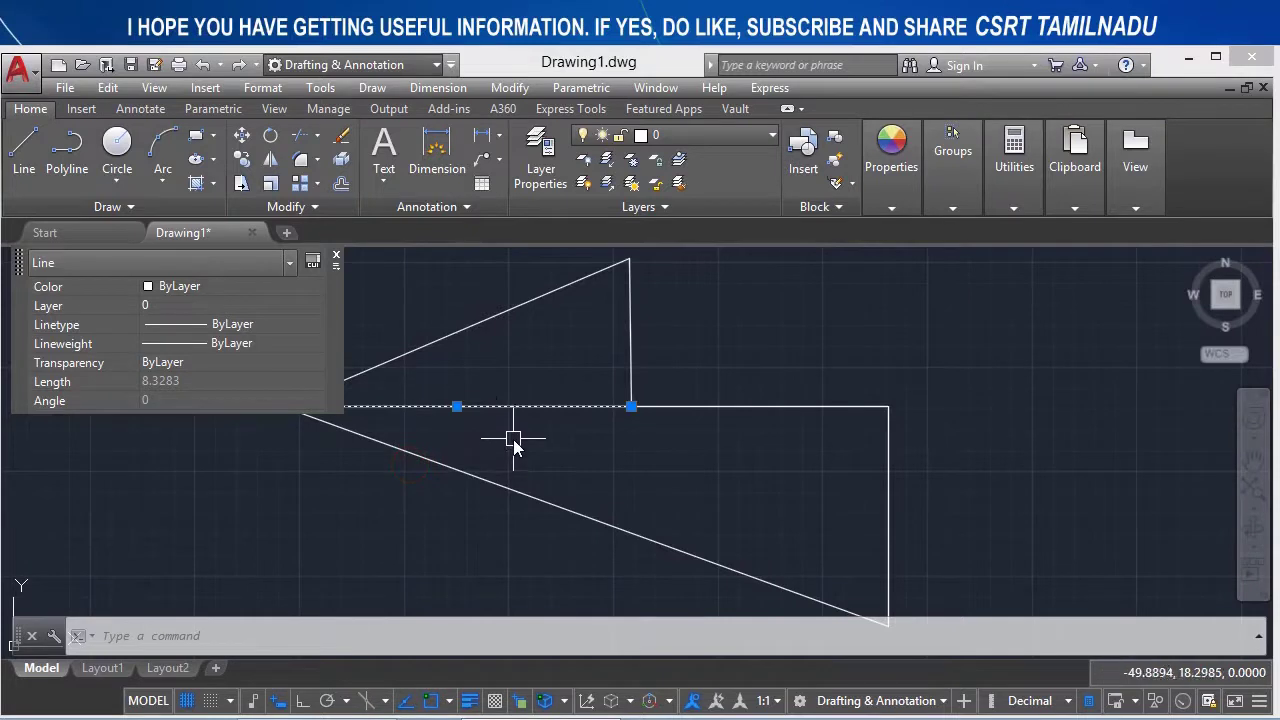
{"action": "key", "text": "Escape"}
- Crossing-select the two shared-edge objects and remove duplicates at 0.1 tolerance with OVERKILL
{"action": "left_click", "coordinate": [596, 464]}
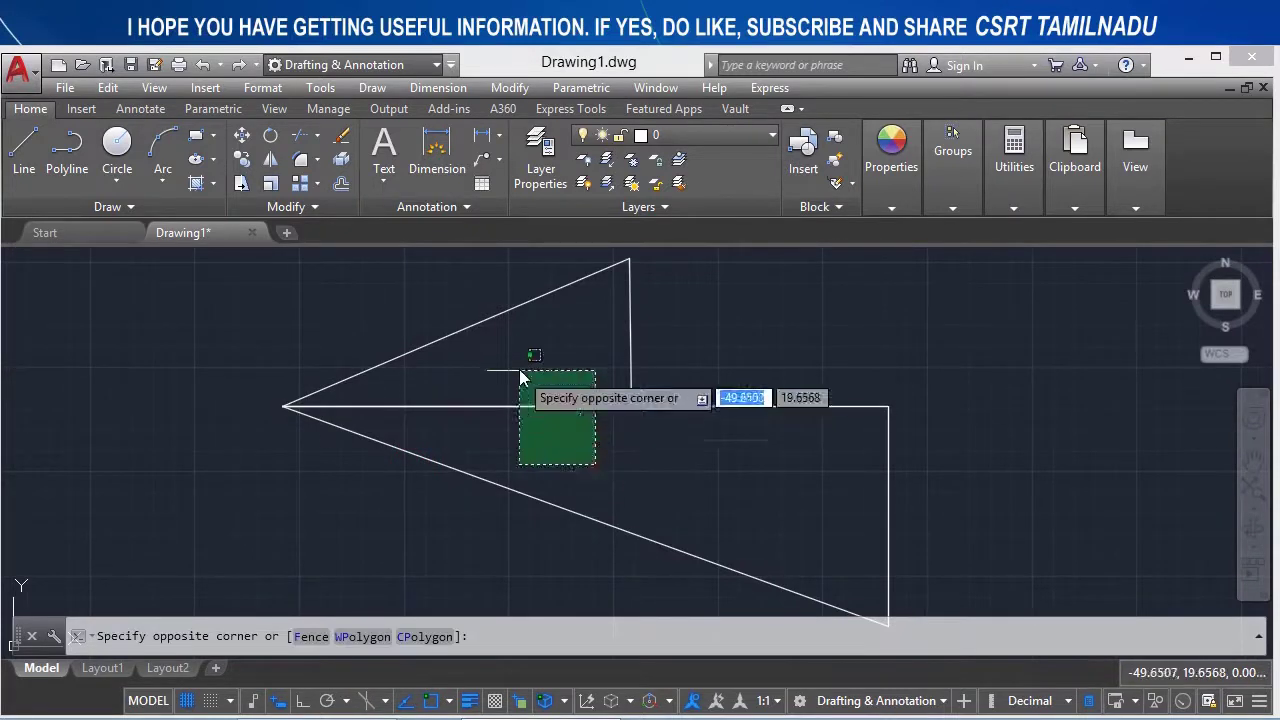
{"action": "left_click", "coordinate": [519, 375]}
{"action": "type", "text": "ov"}
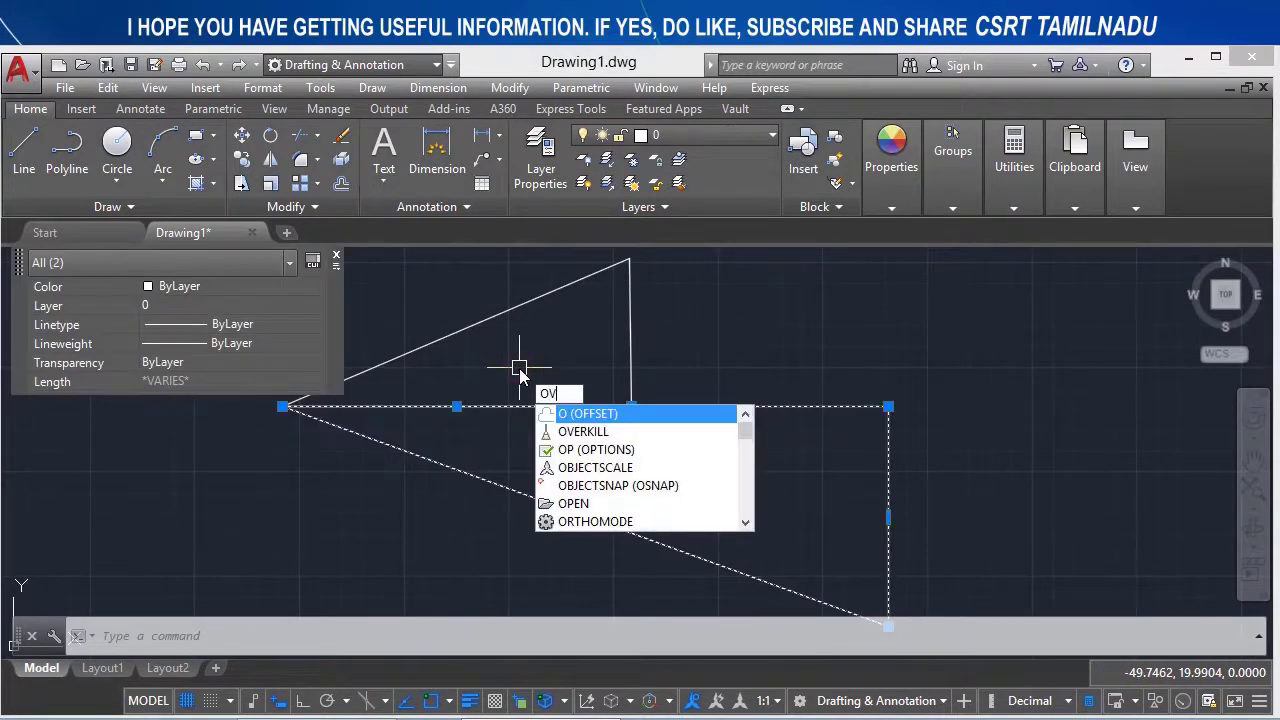
{"action": "key", "text": "Return"}
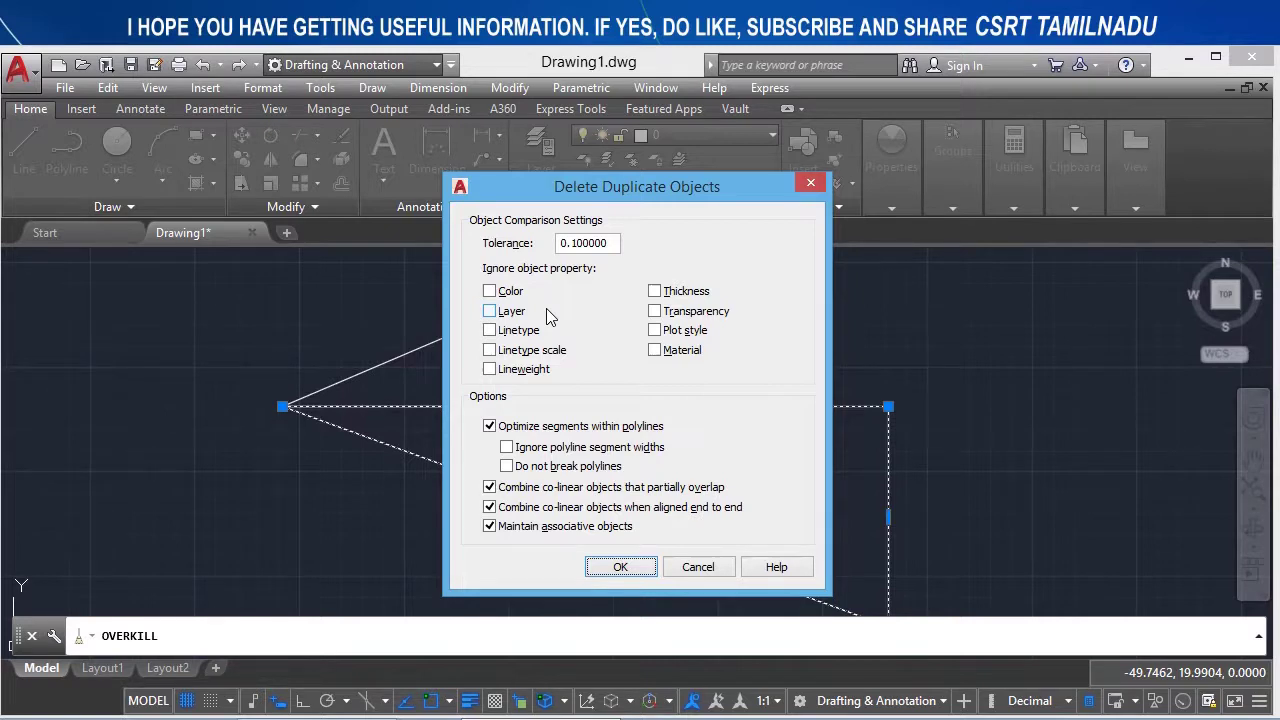
{"action": "left_click", "coordinate": [692, 567]}
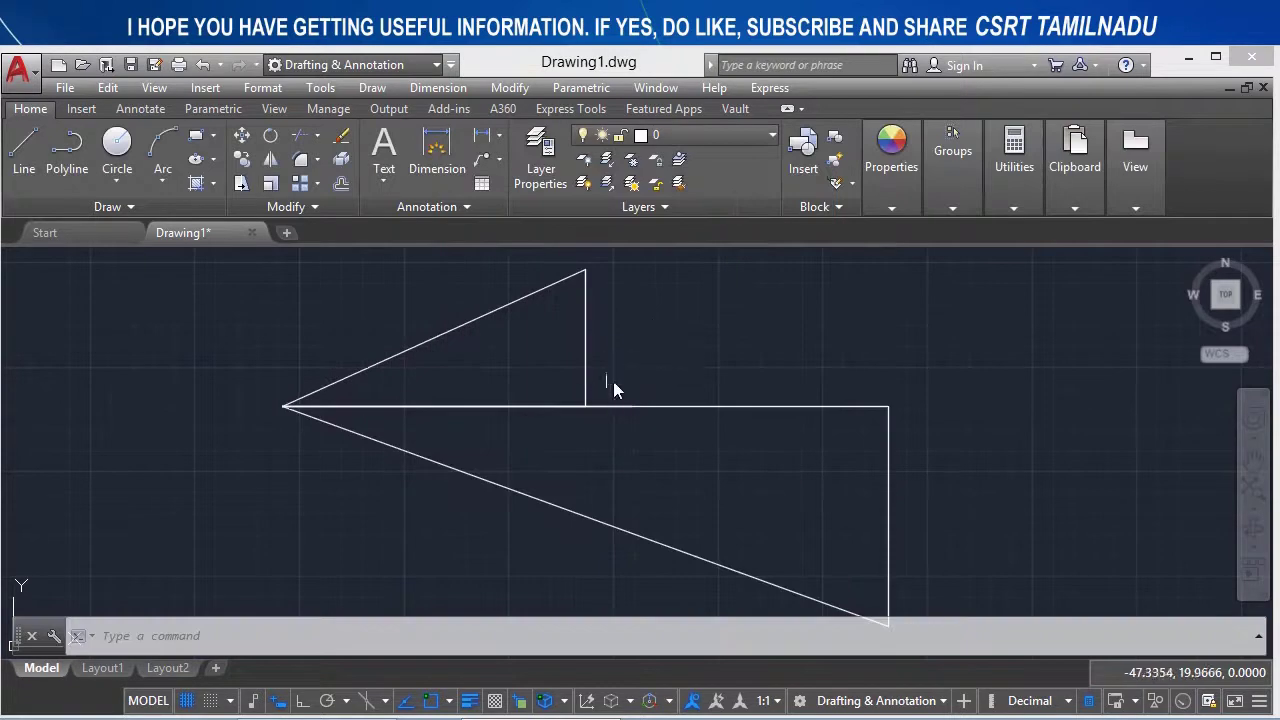
- Draw lines from the vertical line's foot up to the apex, then down to the horizontal line's right end
{"action": "type", "text": "l"}
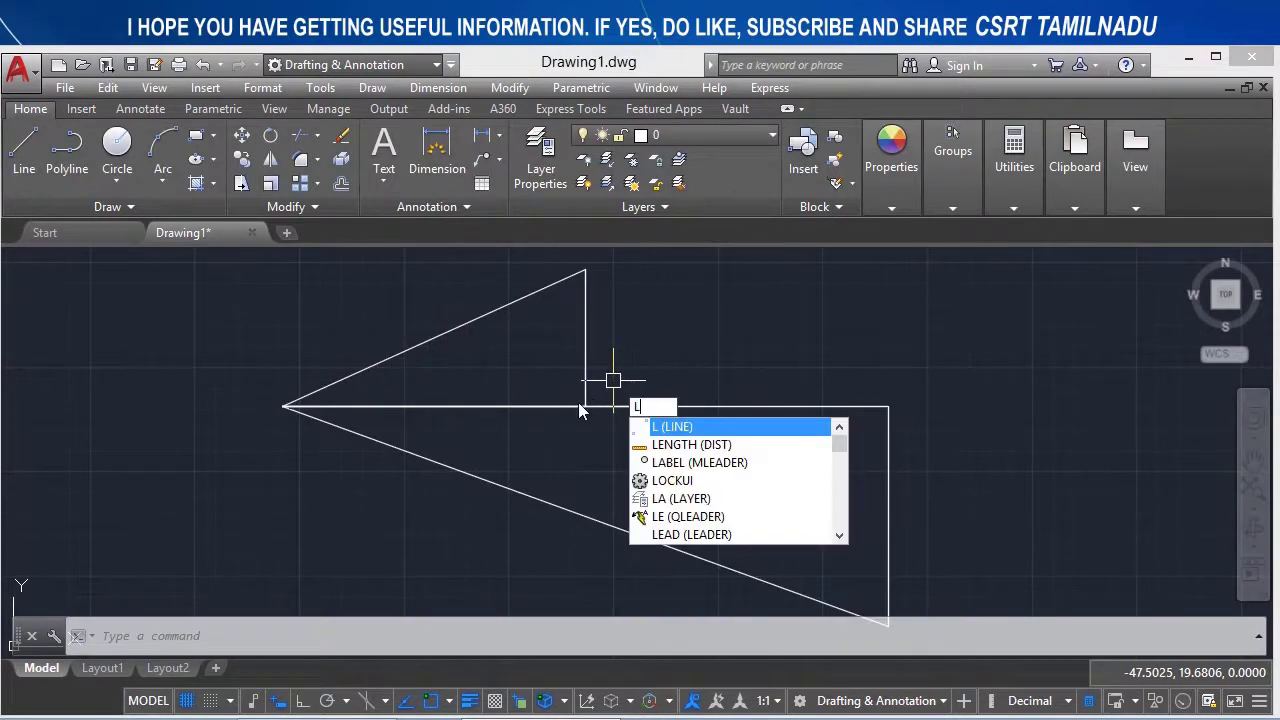
{"action": "key", "text": "Return"}
{"action": "left_click", "coordinate": [585, 405]}
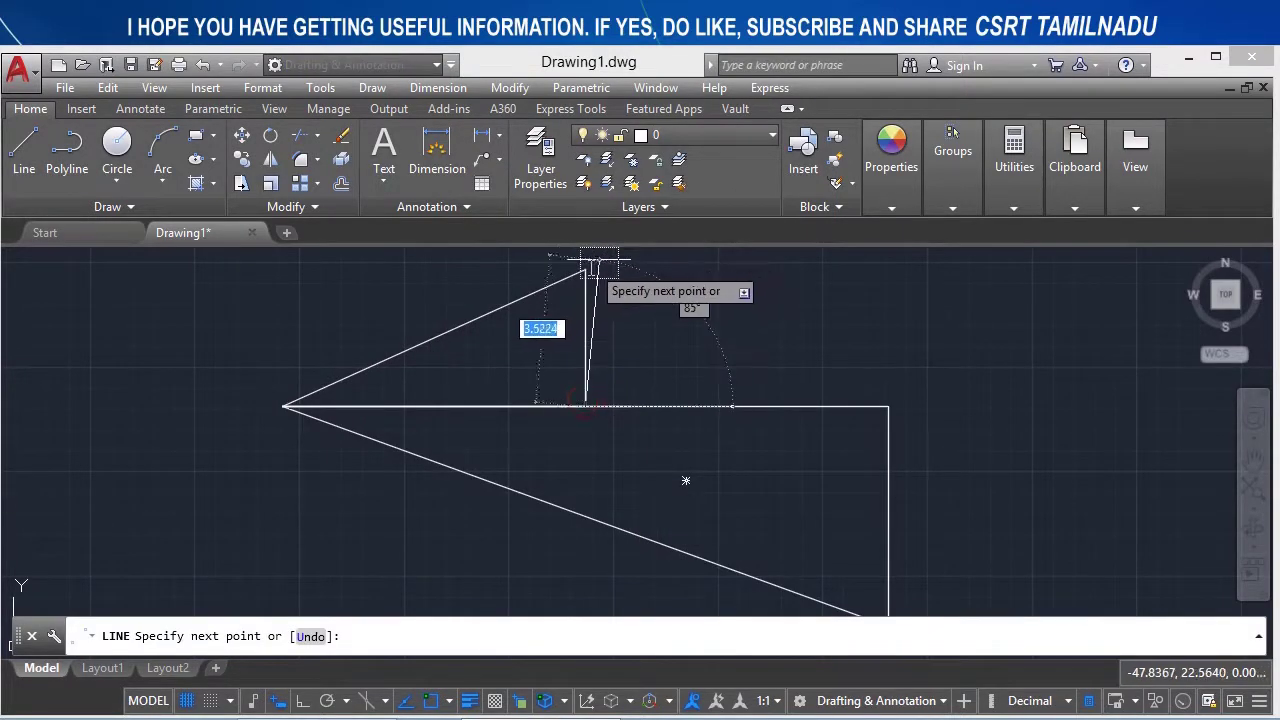
{"action": "left_click", "coordinate": [585, 270]}
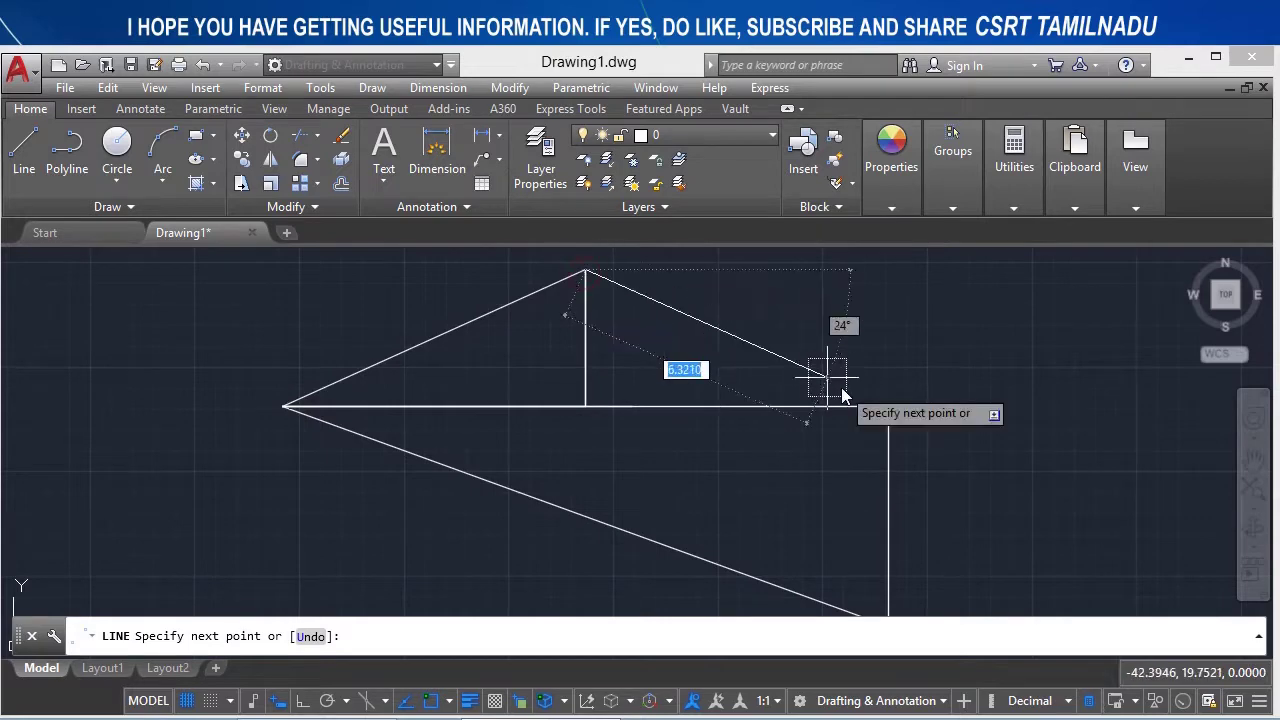
{"action": "left_click", "coordinate": [888, 405]}
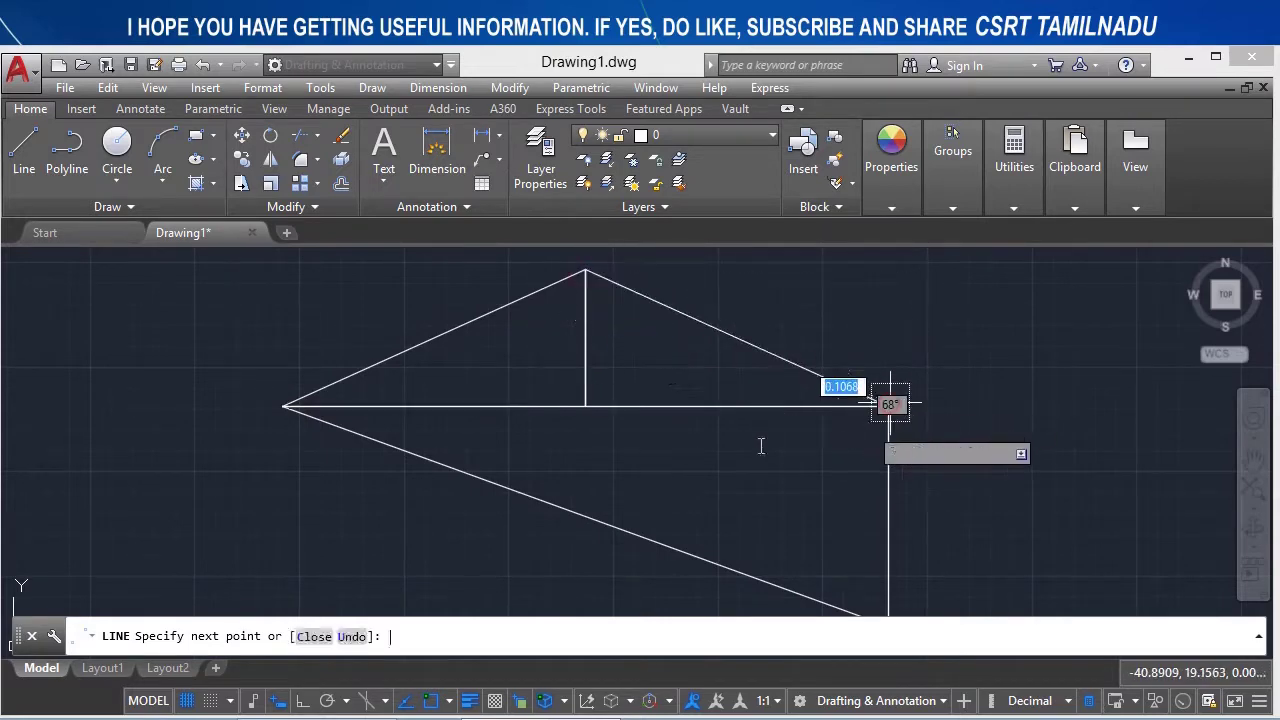
{"action": "key", "text": "Return"}
- Make the vertical line yellow in Quick Properties
{"action": "left_click", "coordinate": [588, 328]}
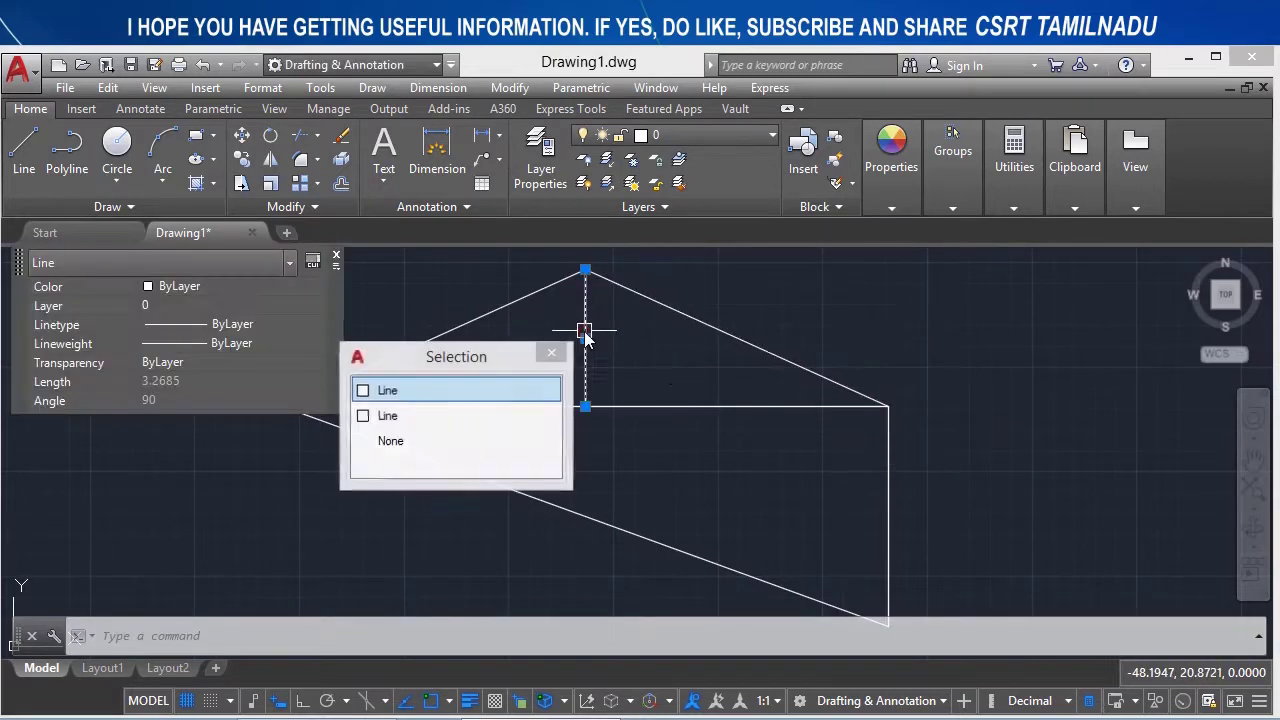
{"action": "left_click", "coordinate": [226, 290]}
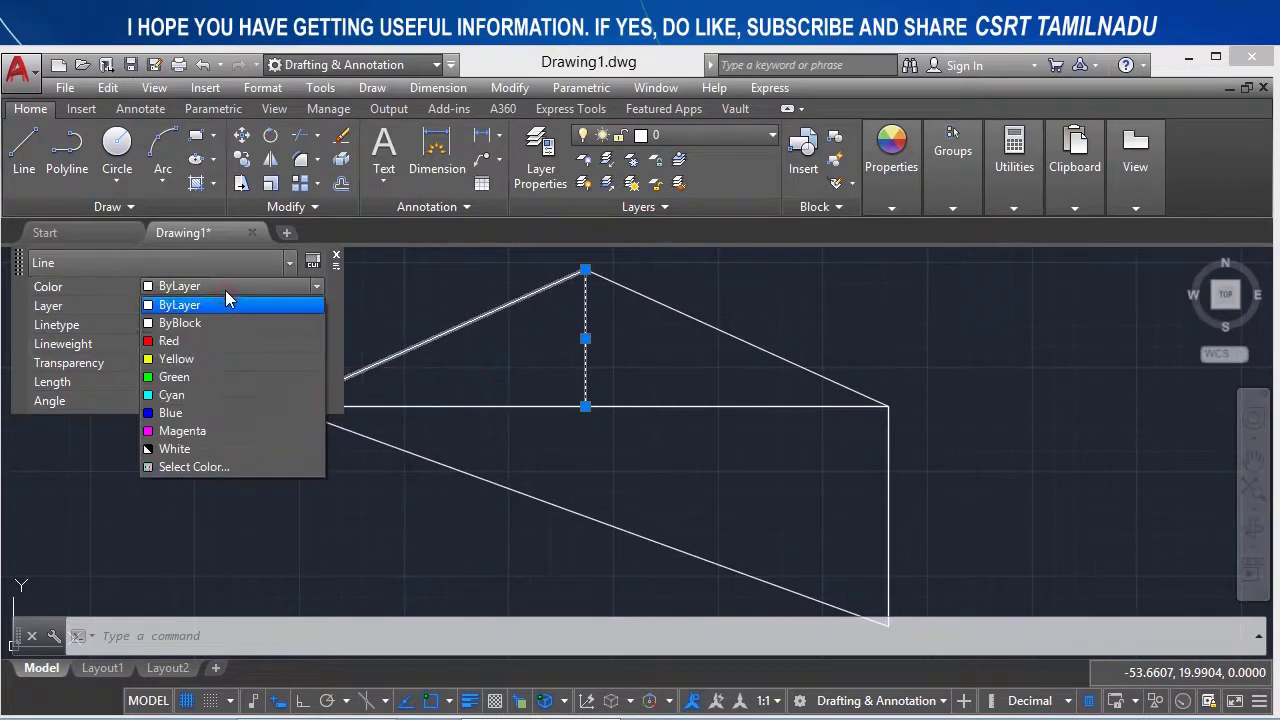
{"action": "left_click", "coordinate": [206, 357]}
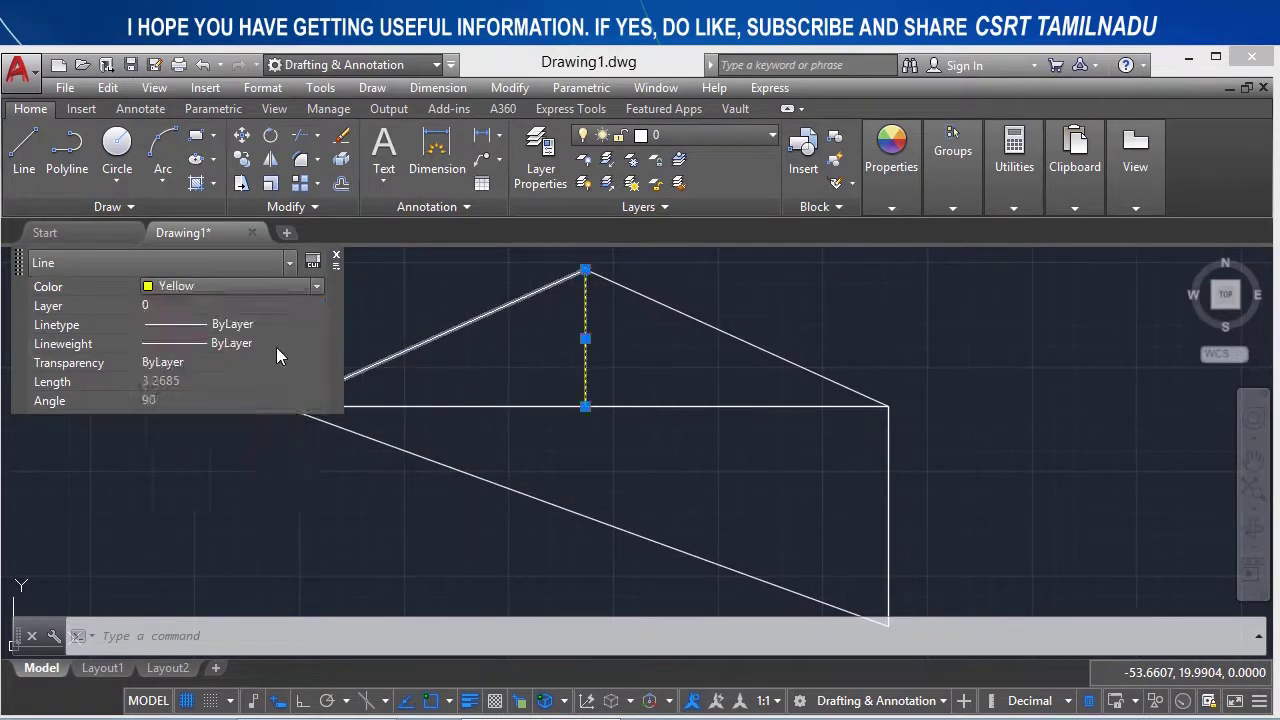
{"action": "key", "text": "Escape"}
- Run OVERKILL on the four upper-triangle lines with Ignore Color ticked
{"action": "left_click", "coordinate": [726, 400]}
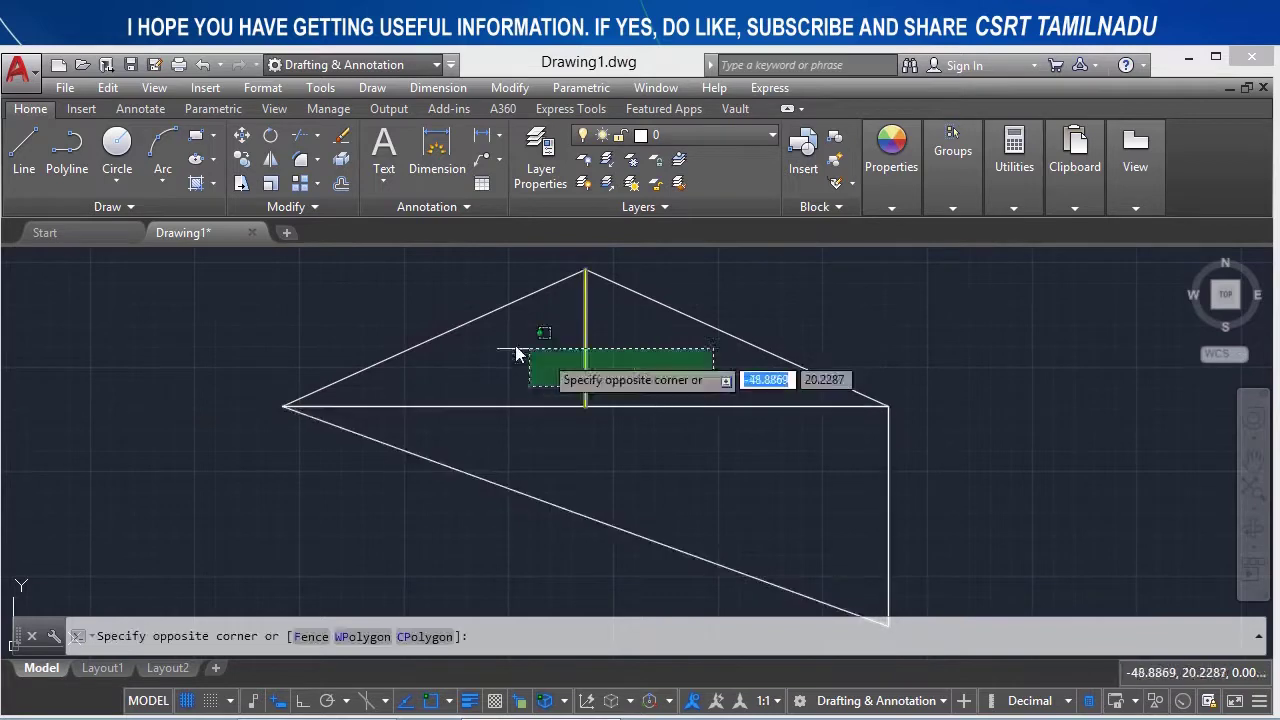
{"action": "left_click", "coordinate": [425, 290]}
{"action": "type", "text": "overkill"}
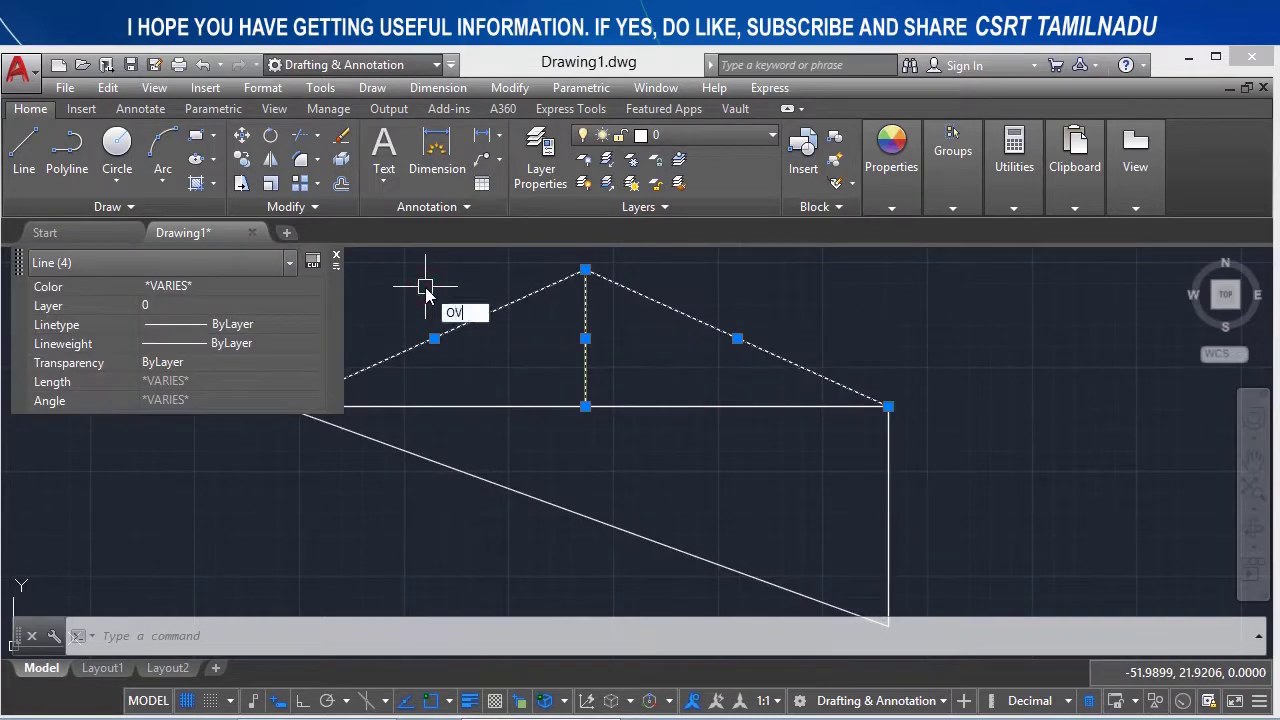
{"action": "key", "text": "Return"}
{"action": "left_click", "coordinate": [489, 291]}
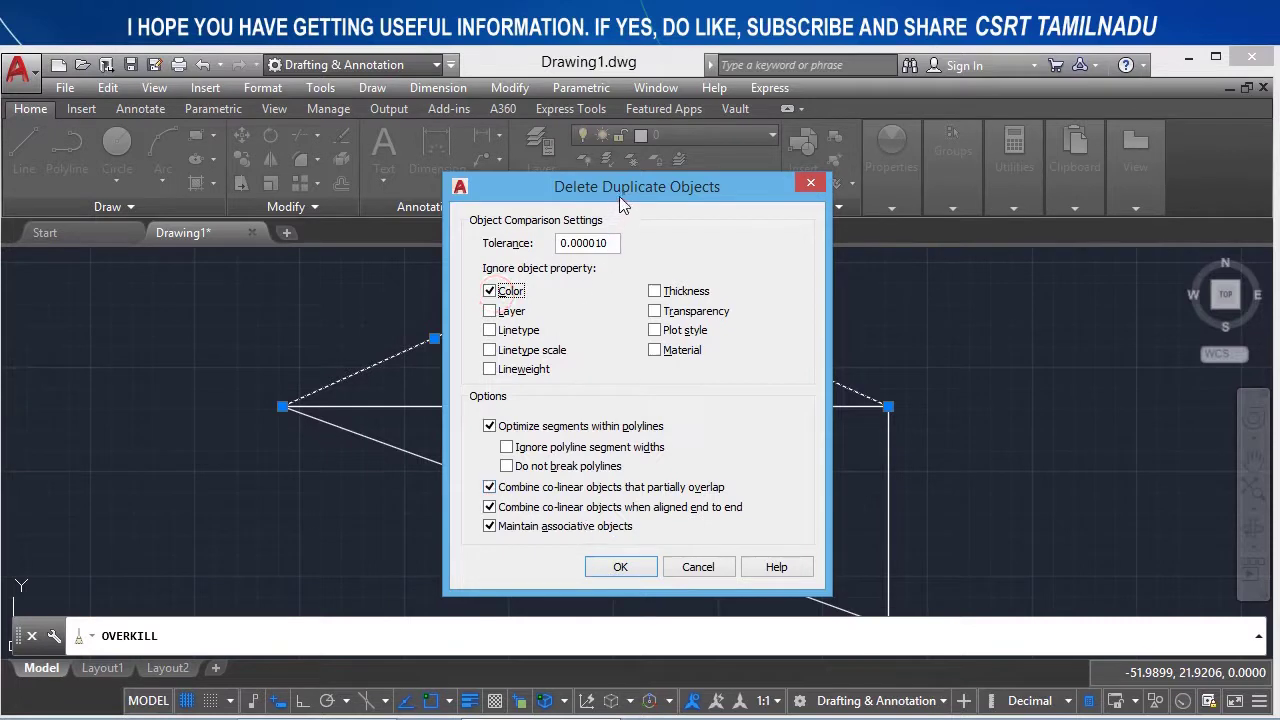
{"action": "mouse_move", "coordinate": [619, 197]}
{"action": "left_mouse_down"}
{"action": "mouse_move", "coordinate": [850, 192]}
{"action": "mouse_move", "coordinate": [912, 170]}
{"action": "left_mouse_up"}
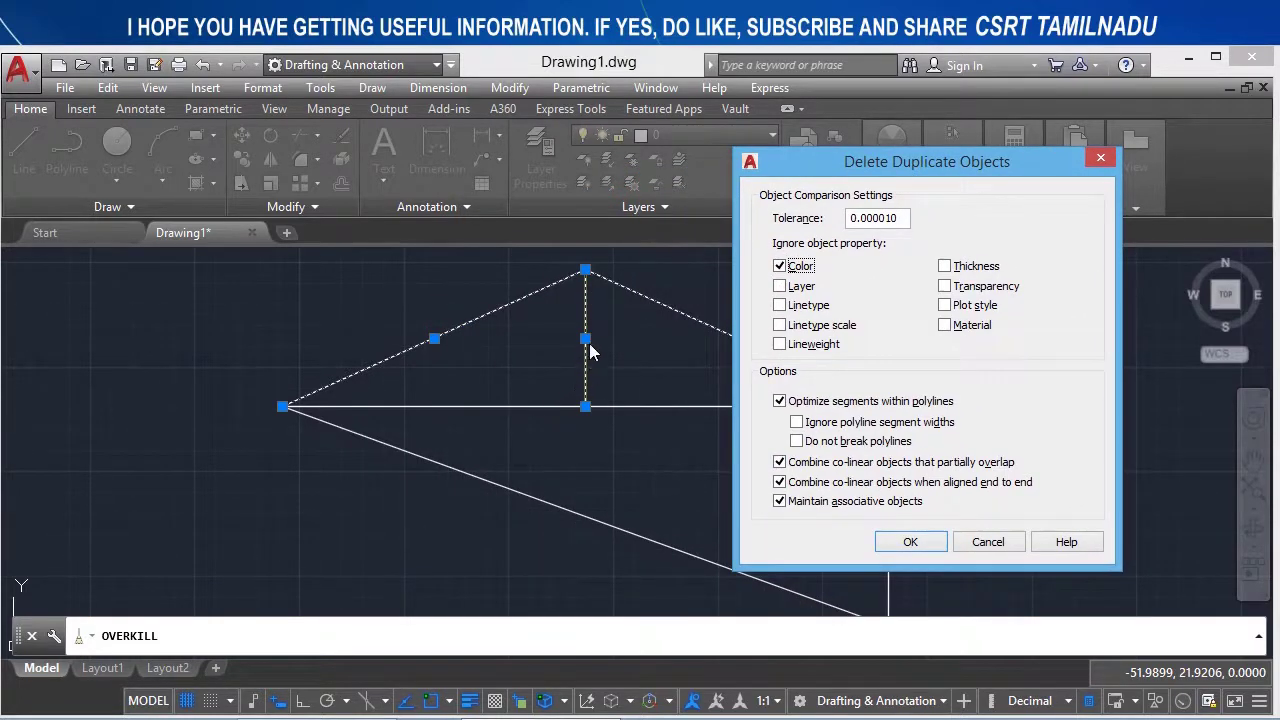
{"action": "left_click", "coordinate": [910, 543]}
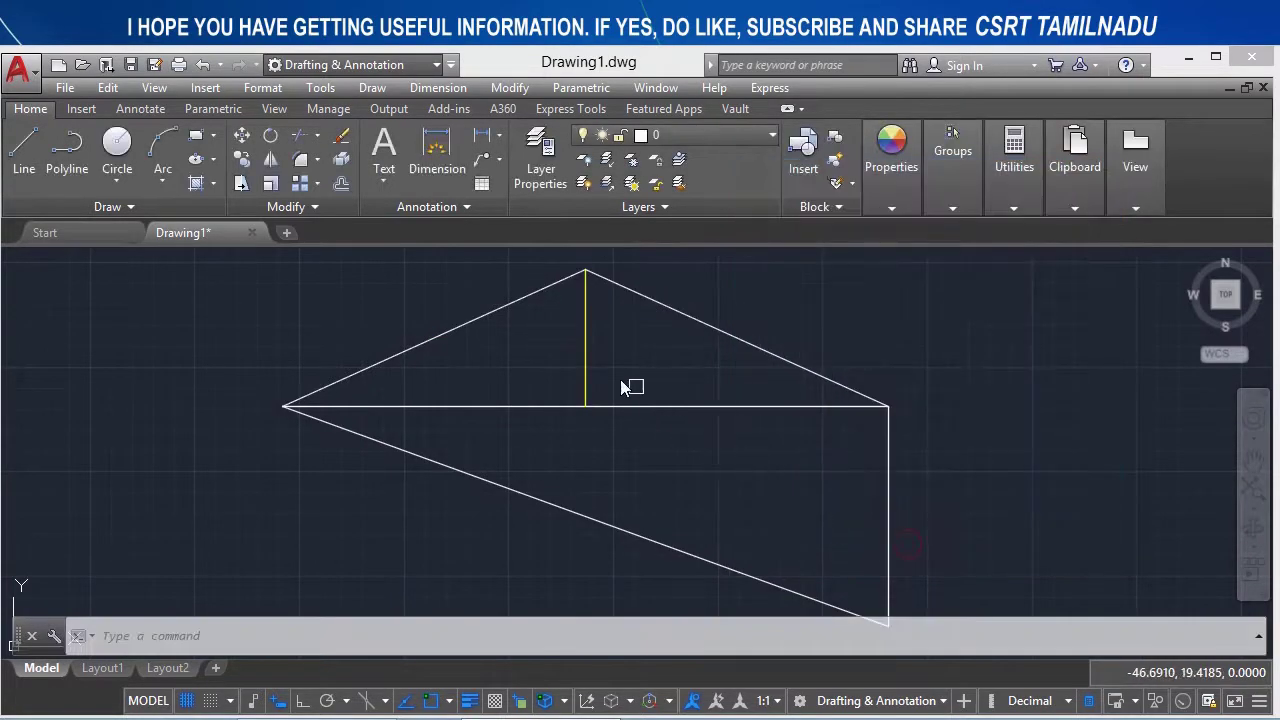
{"action": "left_click", "coordinate": [587, 345]}
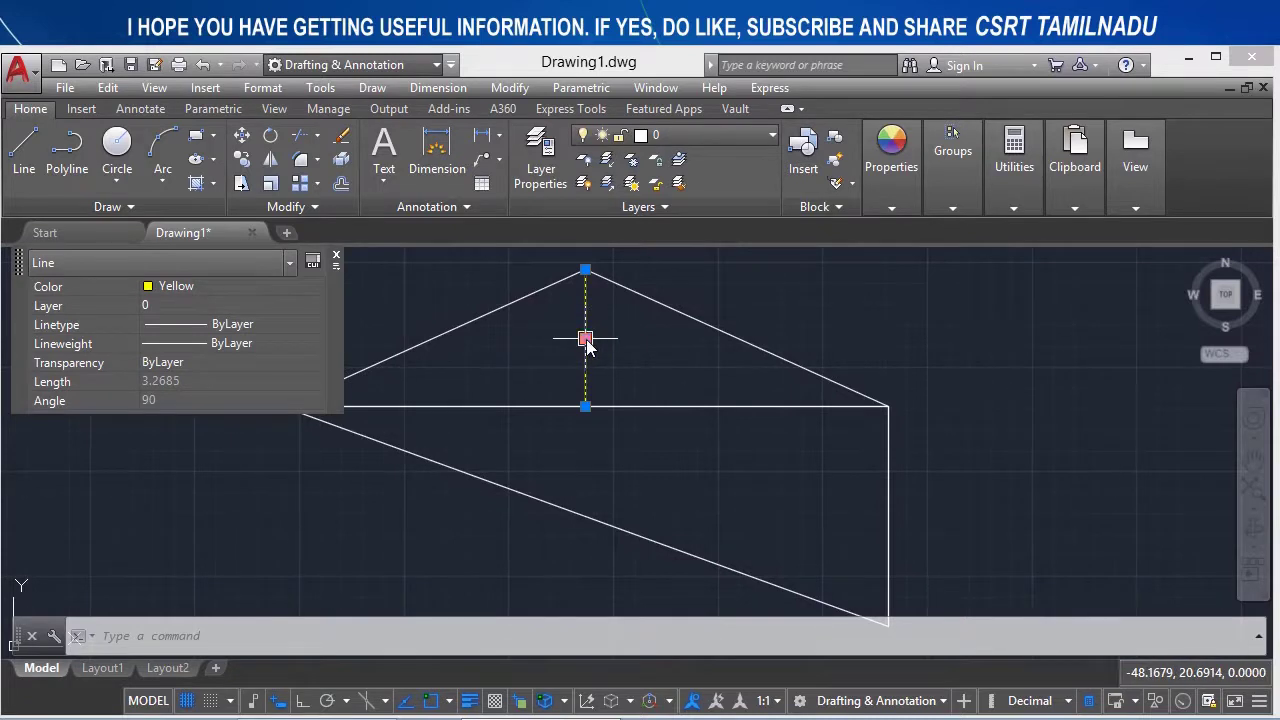
{"action": "key", "text": "Escape"}
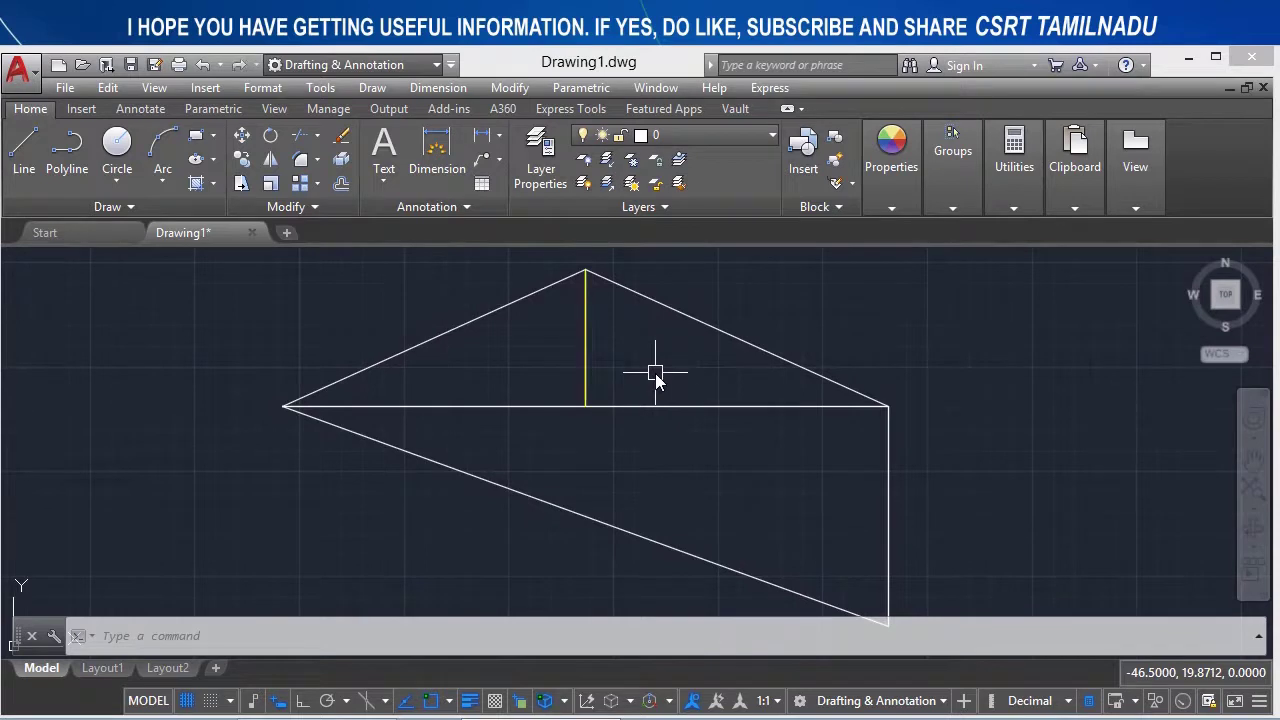
{"action": "left_click", "coordinate": [585, 315]}
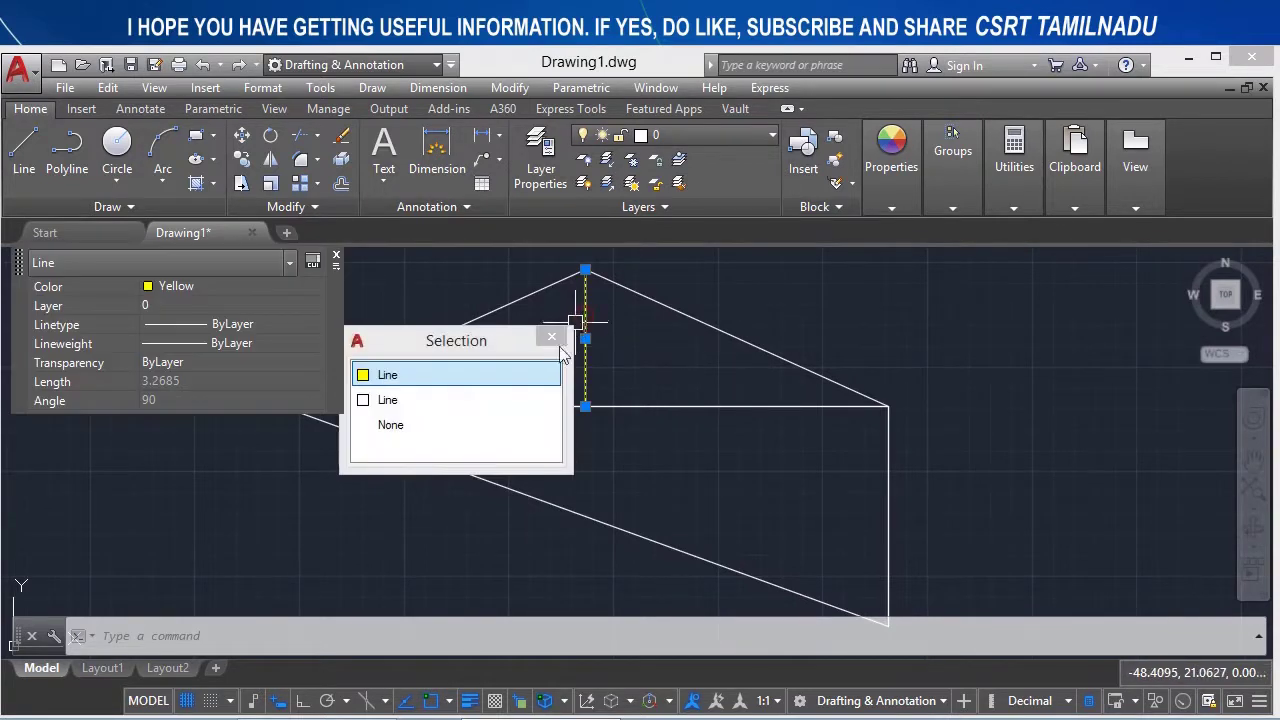
{"action": "key", "text": "Escape"}
{"action": "type", "text": "o"}
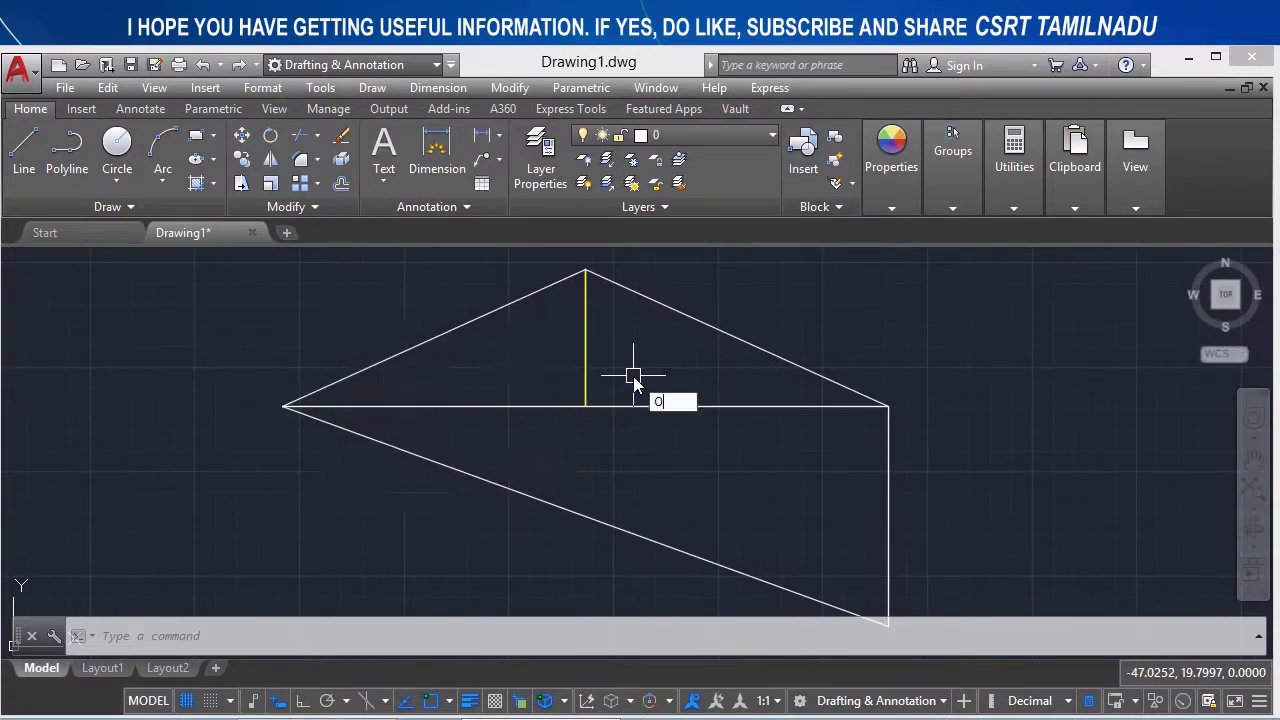
{"action": "key", "text": "Down"}
{"action": "key", "text": "Return"}
{"action": "left_click", "coordinate": [641, 369]}
{"action": "left_click", "coordinate": [475, 313]}
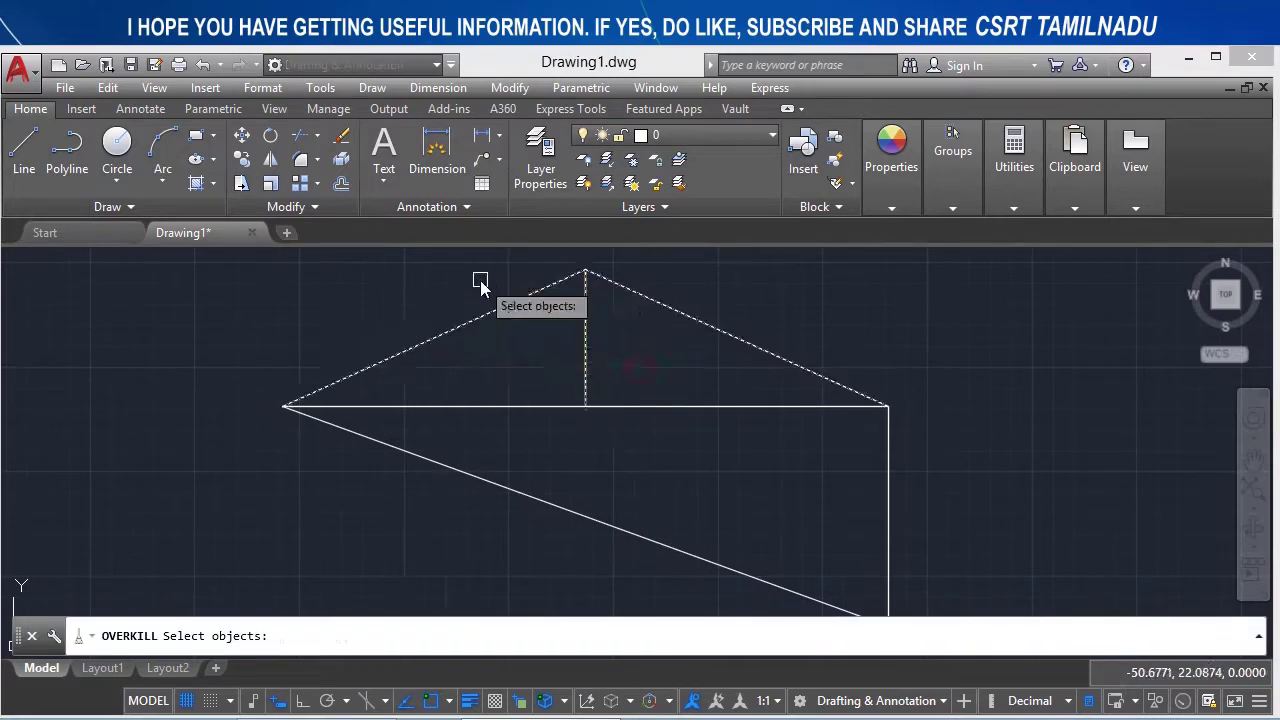
{"action": "key", "text": "Return"}
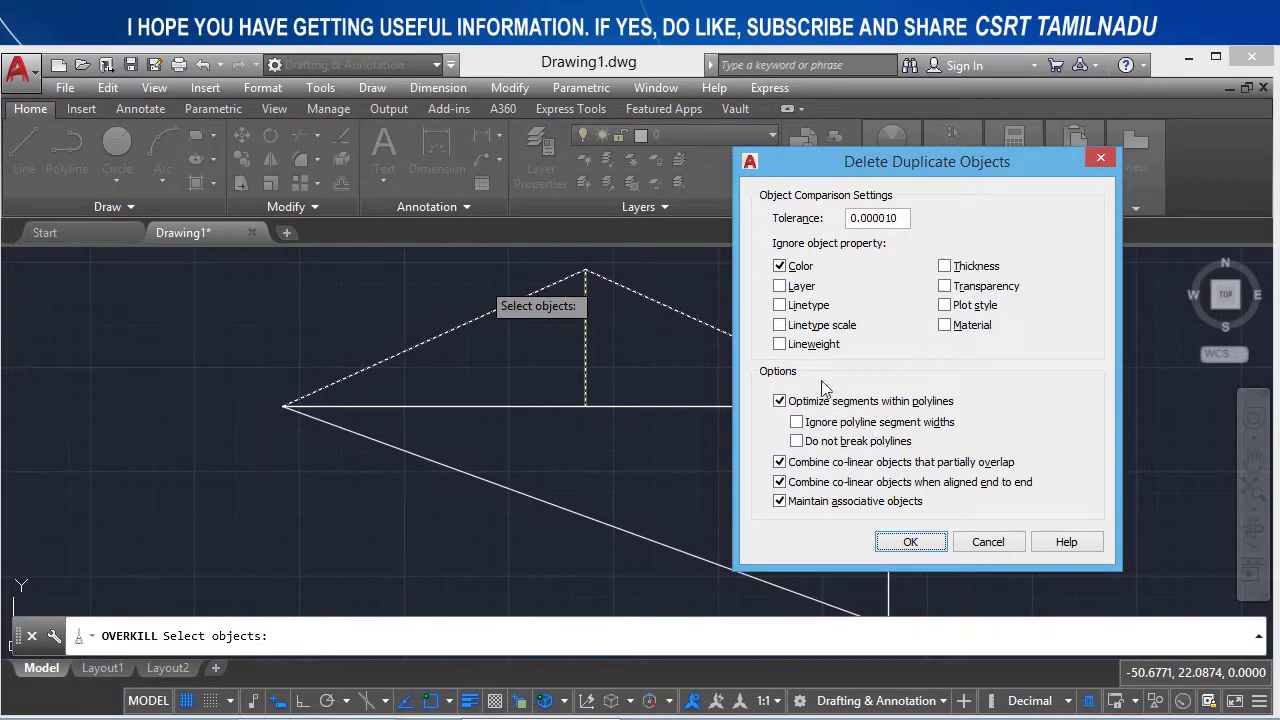
{"action": "left_click", "coordinate": [985, 541]}
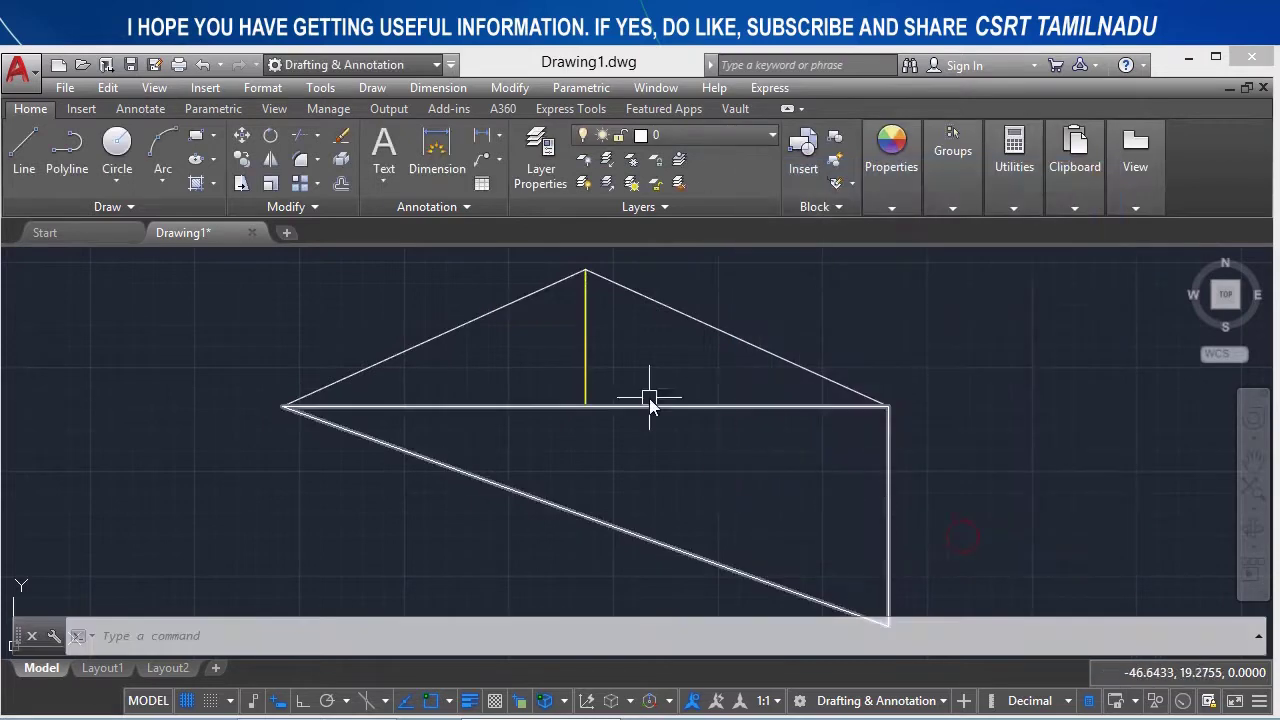
- Set both overlapping vertical lines' colour to ByLayer
{"action": "left_click", "coordinate": [651, 368]}
{"action": "left_click", "coordinate": [468, 338]}
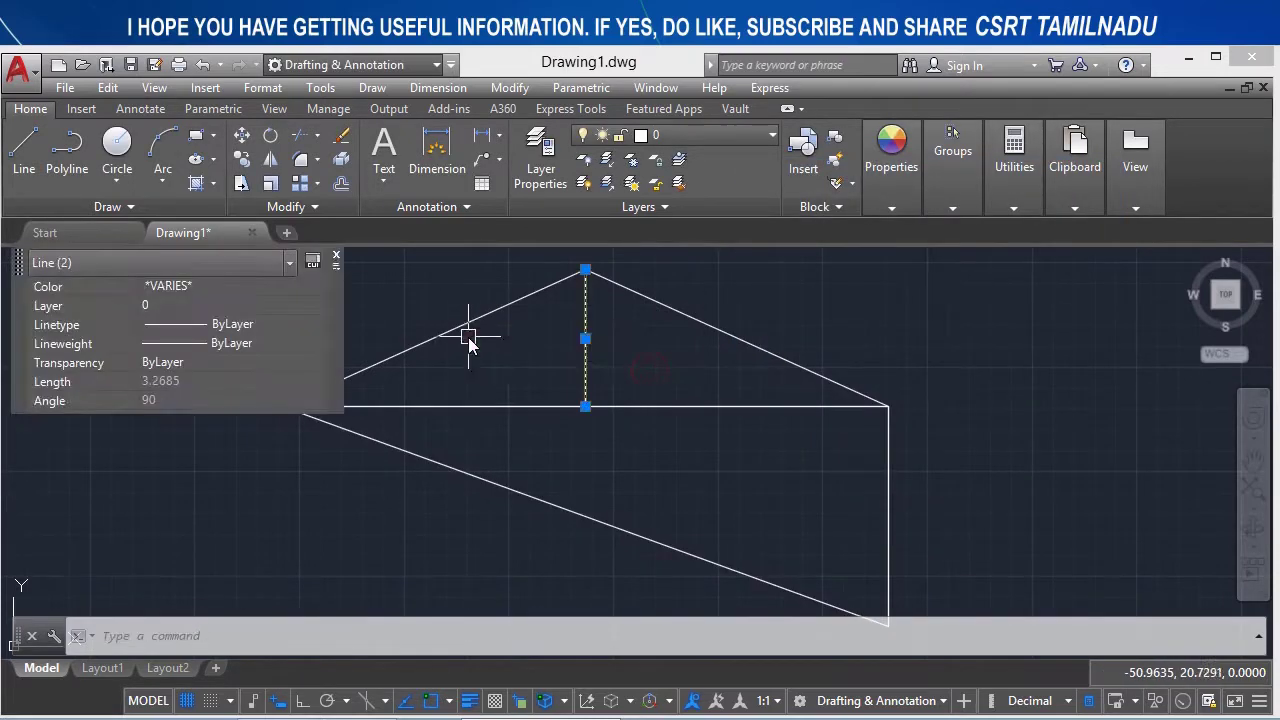
{"action": "left_click", "coordinate": [199, 287]}
{"action": "scroll", "coordinate": [200, 330], "scroll_direction": "up", "scroll_amount": 1}
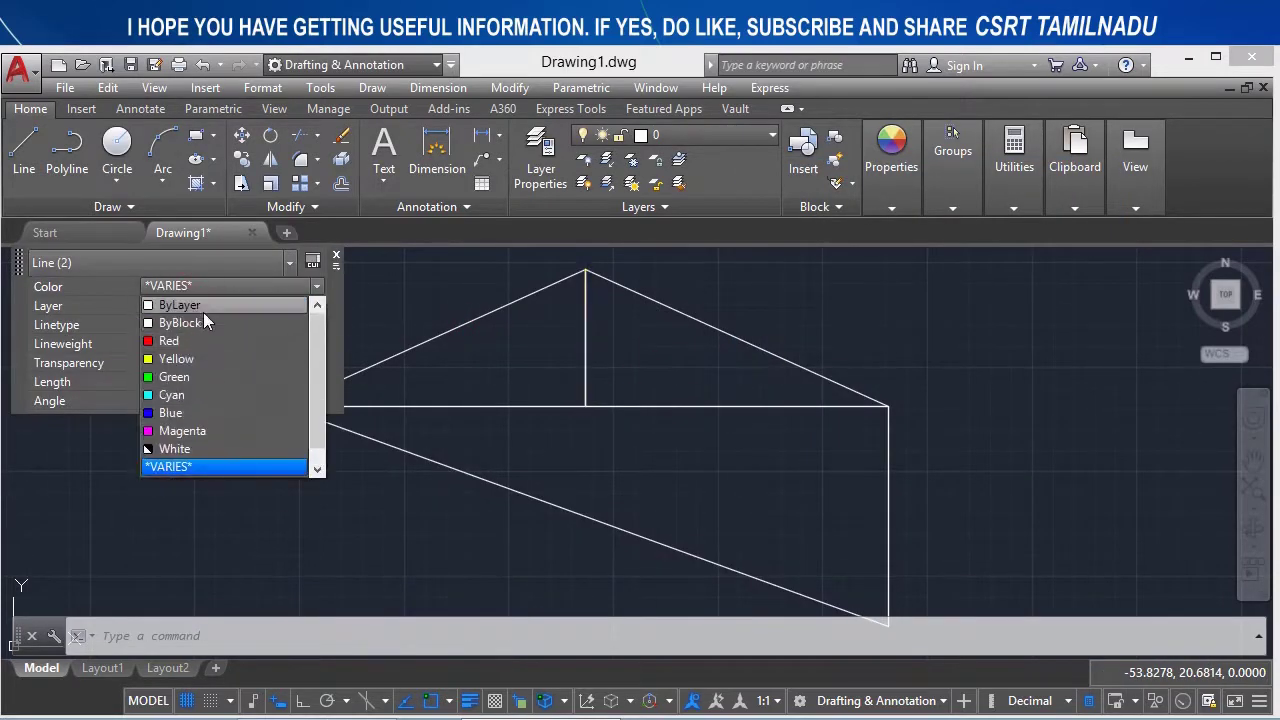
{"action": "left_click", "coordinate": [213, 304]}
{"action": "key", "text": "Escape"}
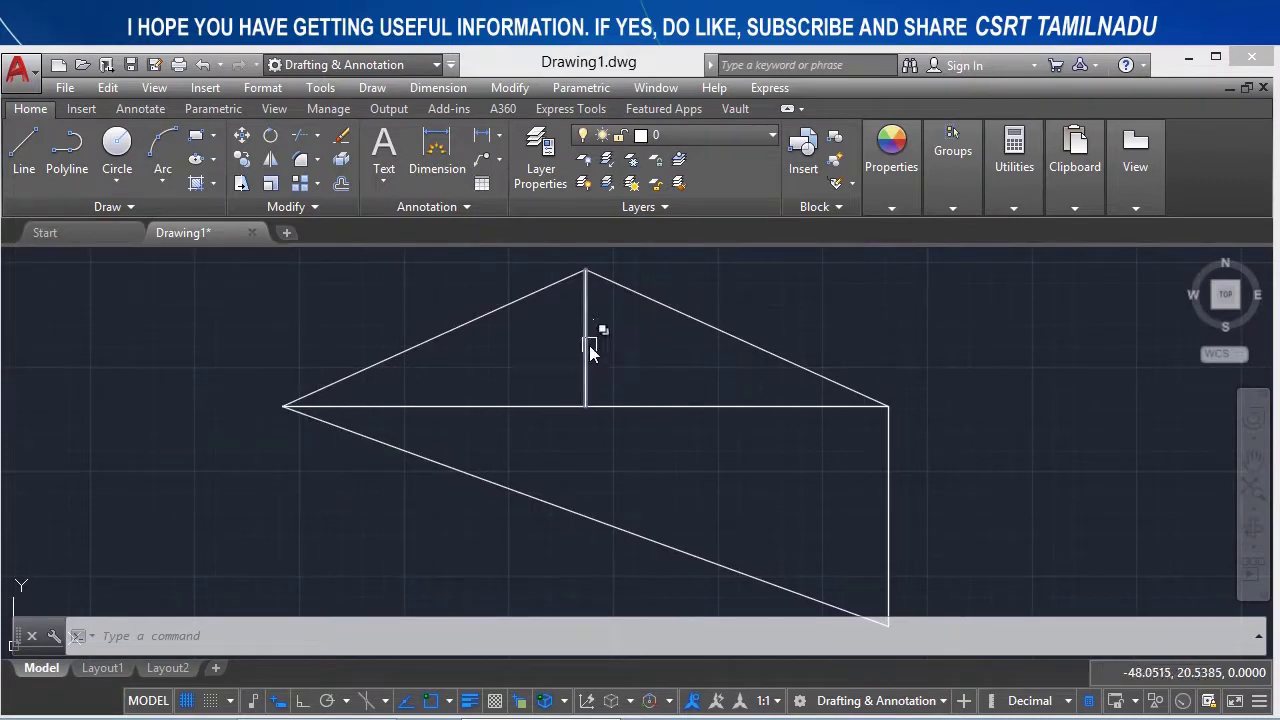
- Put one of the overlapping vertical lines on Layer1 using selection cycling
{"action": "left_click", "coordinate": [586, 341]}
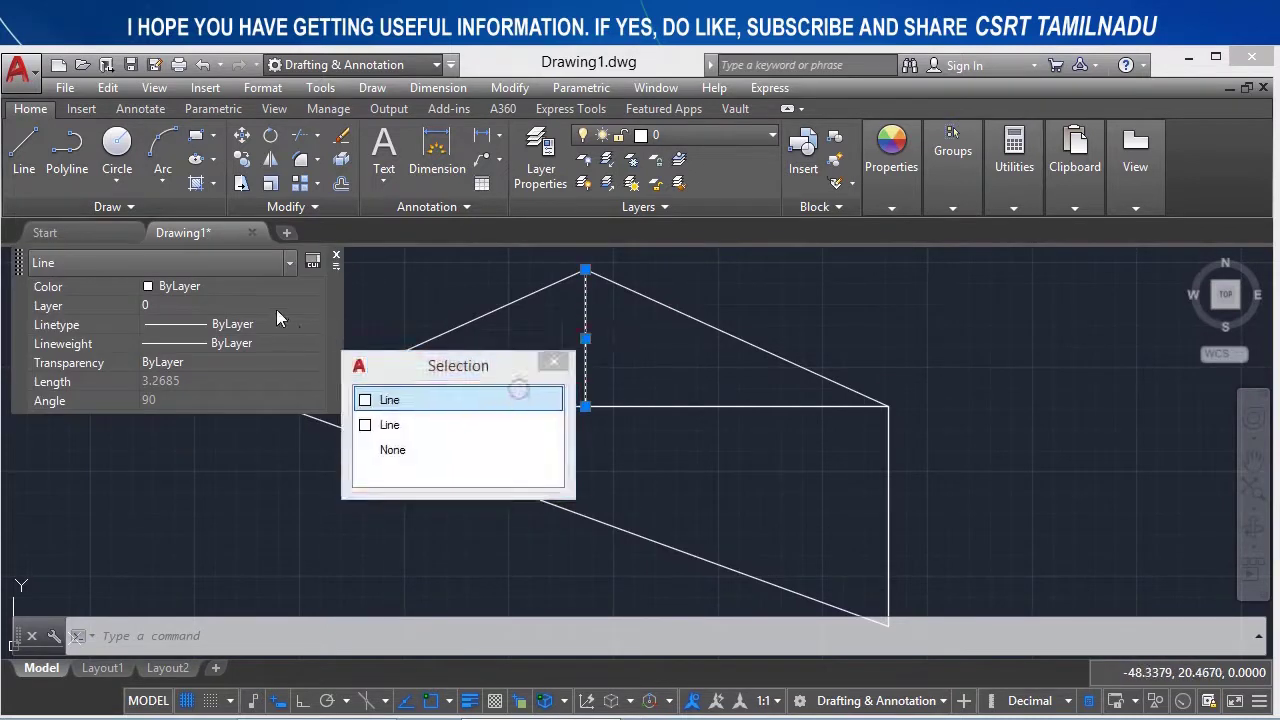
{"action": "left_click", "coordinate": [458, 399]}
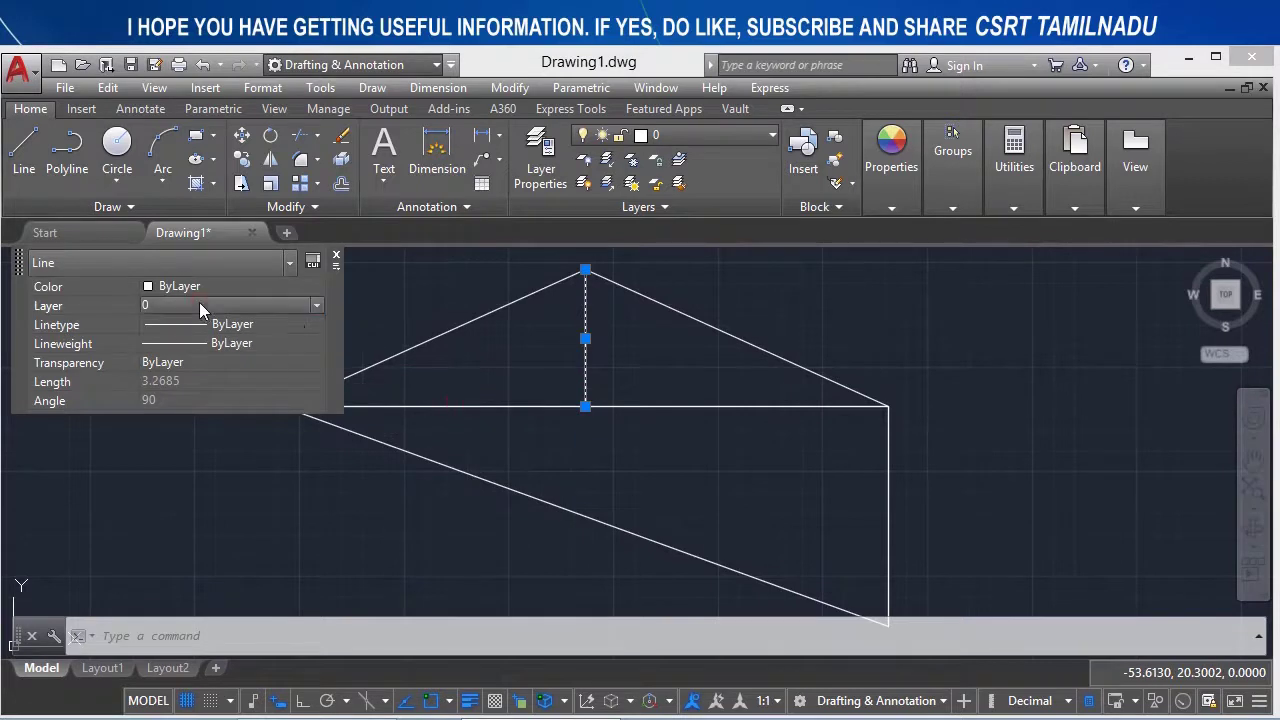
{"action": "left_click", "coordinate": [200, 304]}
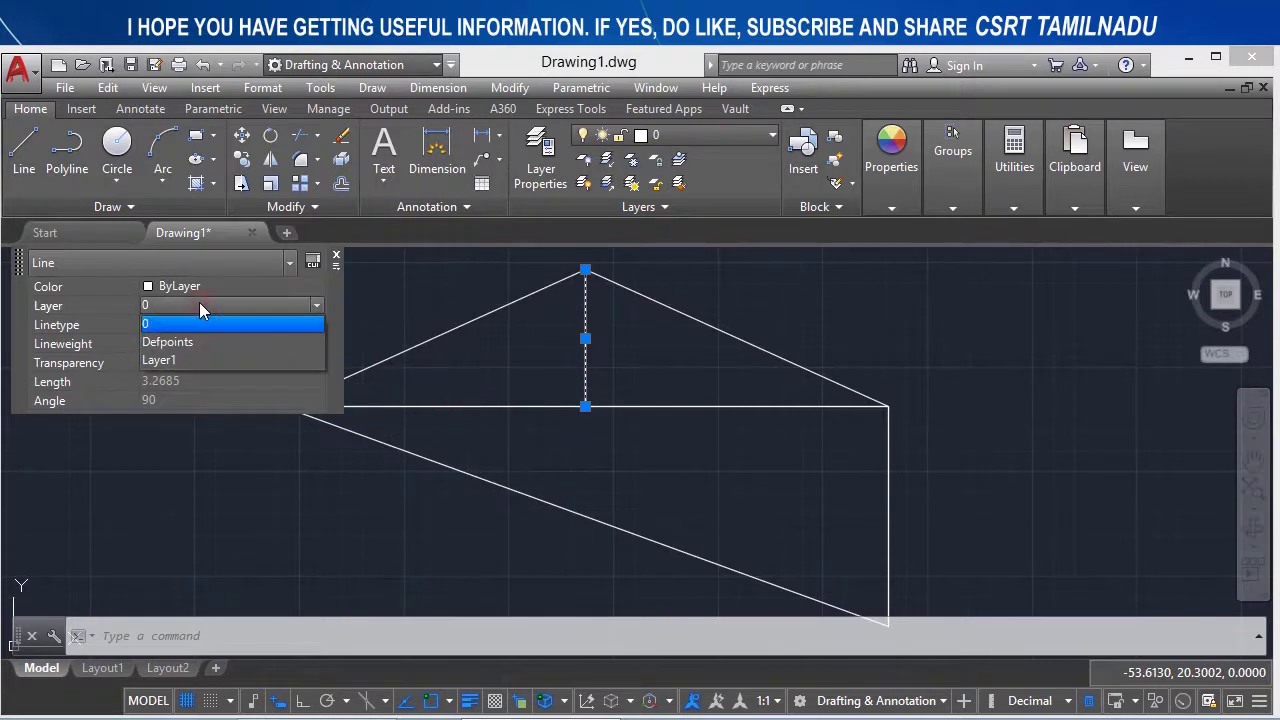
{"action": "left_click", "coordinate": [198, 360]}
{"action": "key", "text": "Escape"}
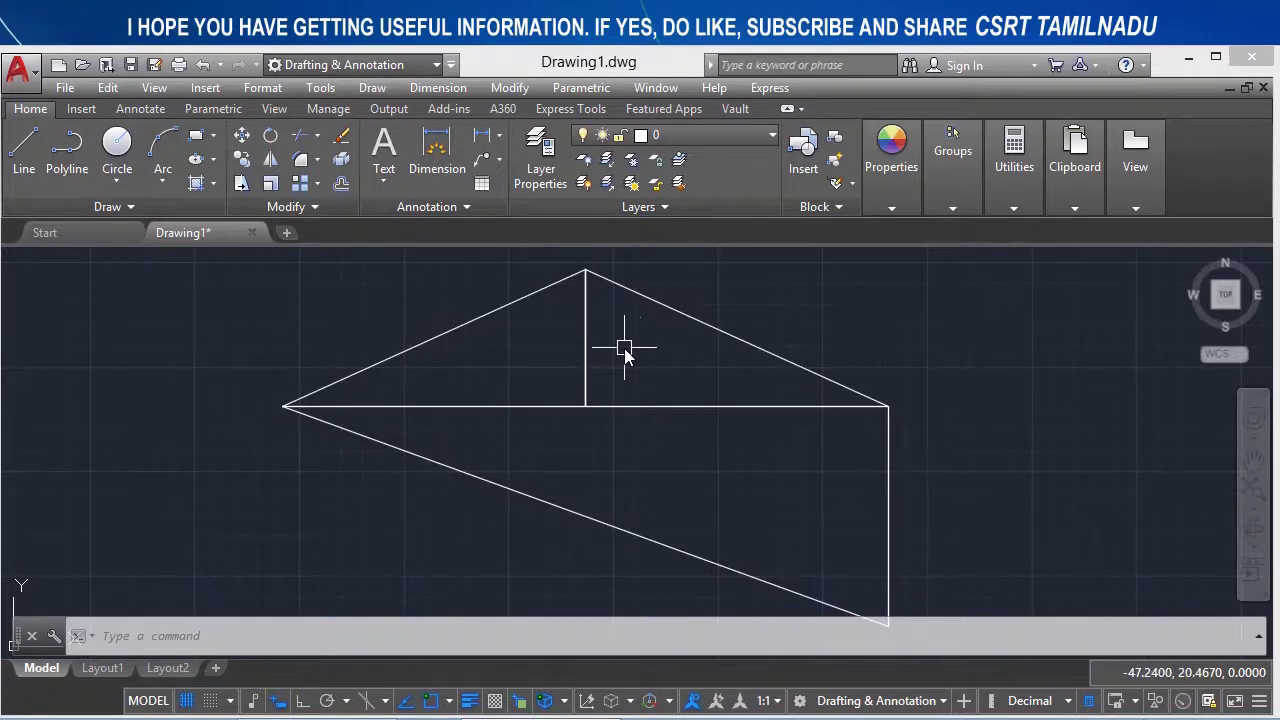
- Crossing-select the two overlapping vertical lines, then clear the selection
{"action": "left_click", "coordinate": [624, 348]}
{"action": "left_click", "coordinate": [536, 340]}
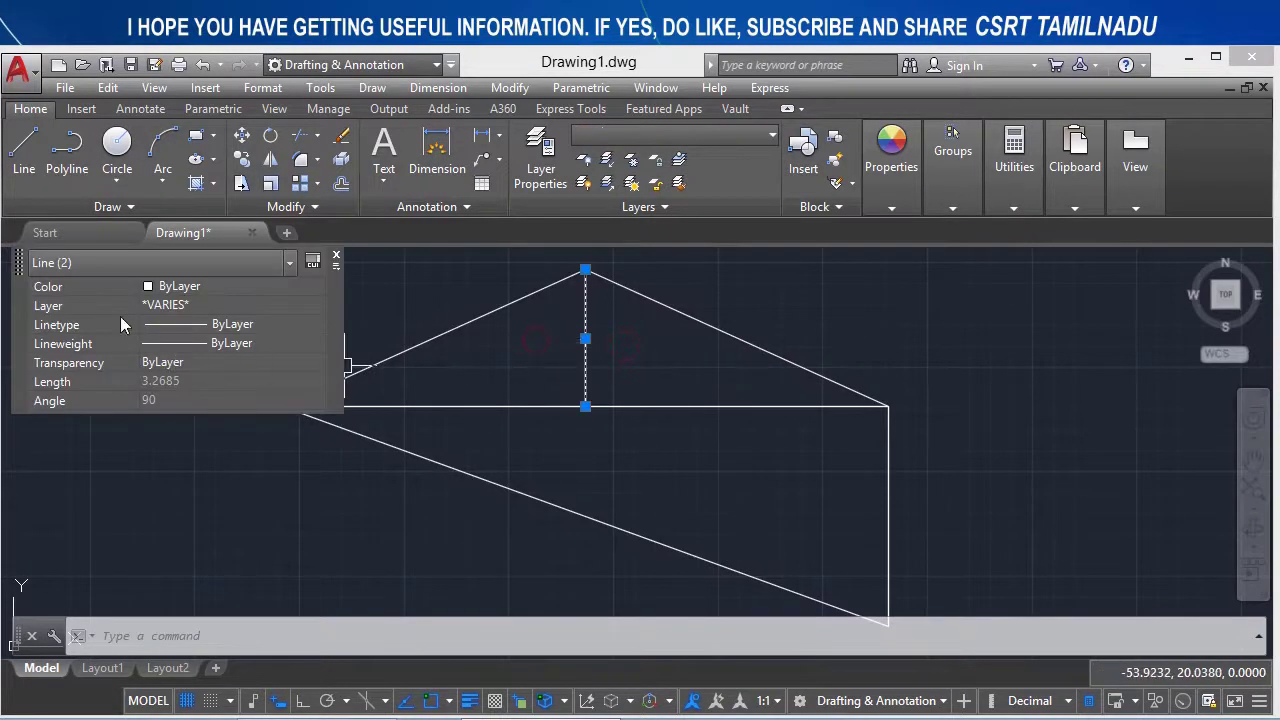
{"action": "key", "text": "Escape"}
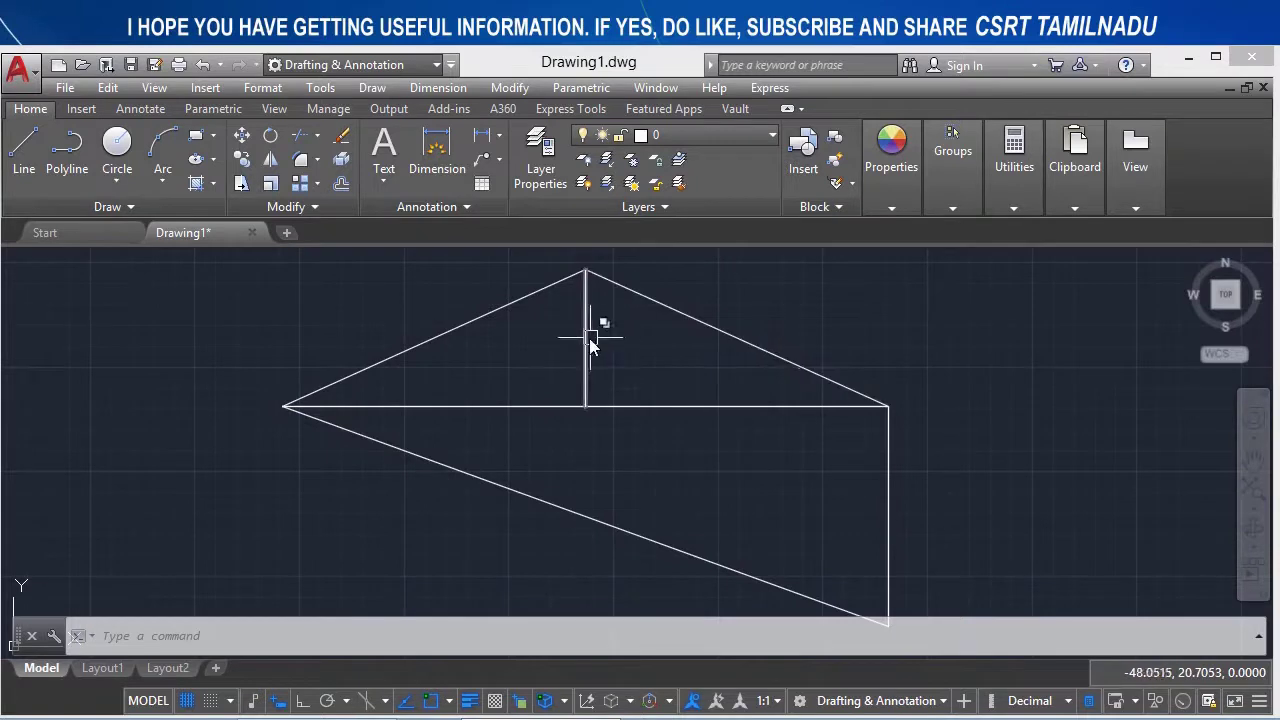
{"action": "mouse_move", "coordinate": [586, 340]}
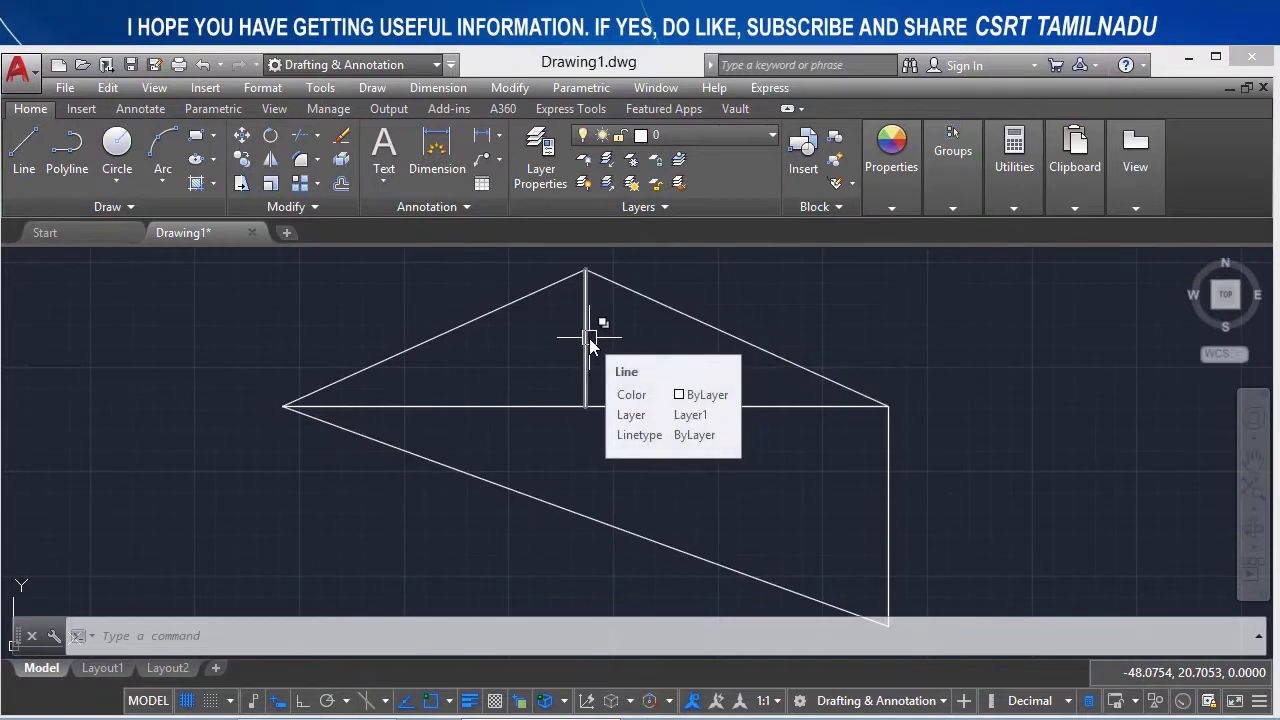
- Run OVERKILL on the roof lines ignoring Layer but not Color, then check the remaining vertical line
{"action": "type", "text": "o"}
{"action": "key", "text": "Down"}
{"action": "key", "text": "Return"}
{"action": "left_click", "coordinate": [645, 373]}
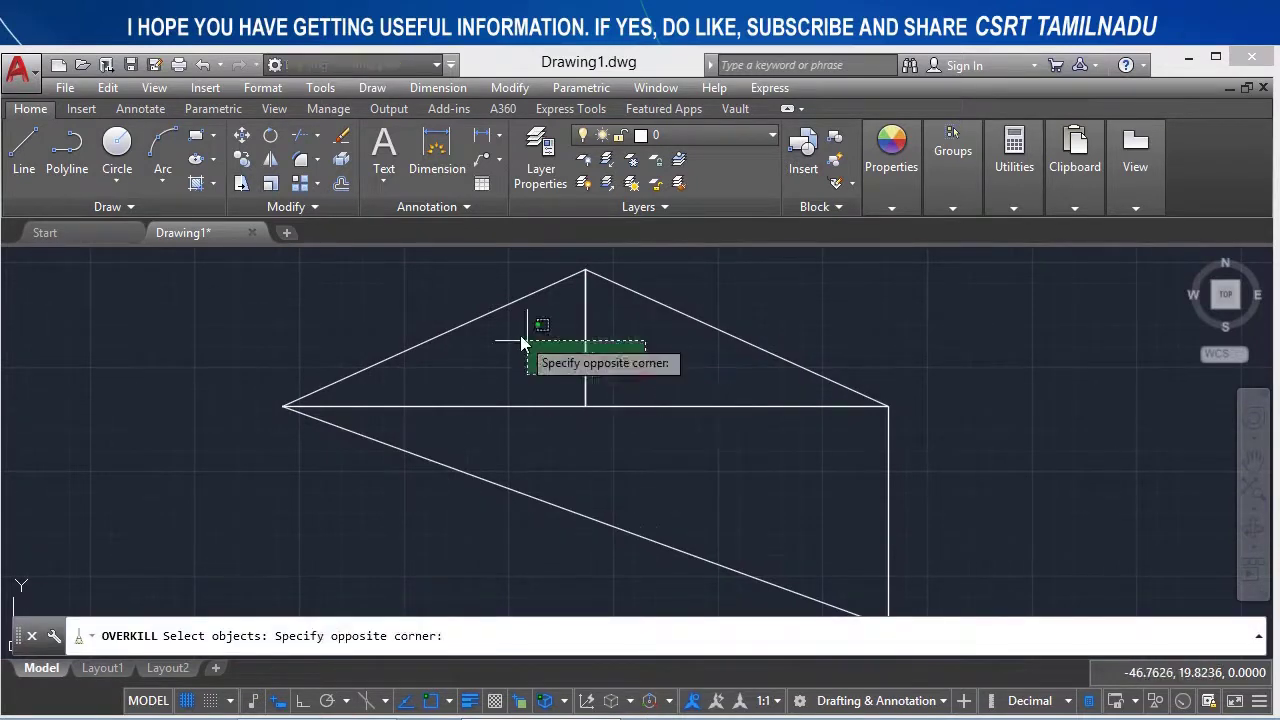
{"action": "left_click", "coordinate": [511, 287]}
{"action": "key", "text": "Return"}
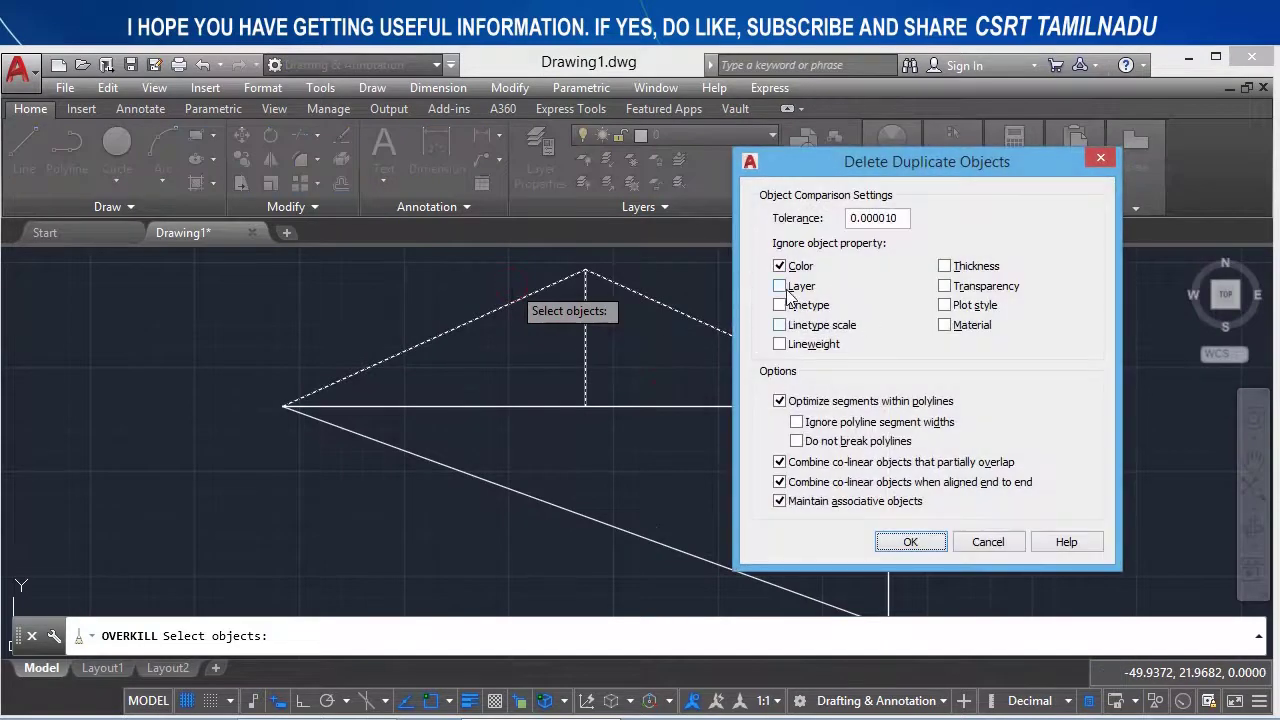
{"action": "left_click", "coordinate": [780, 286]}
{"action": "left_click", "coordinate": [780, 266]}
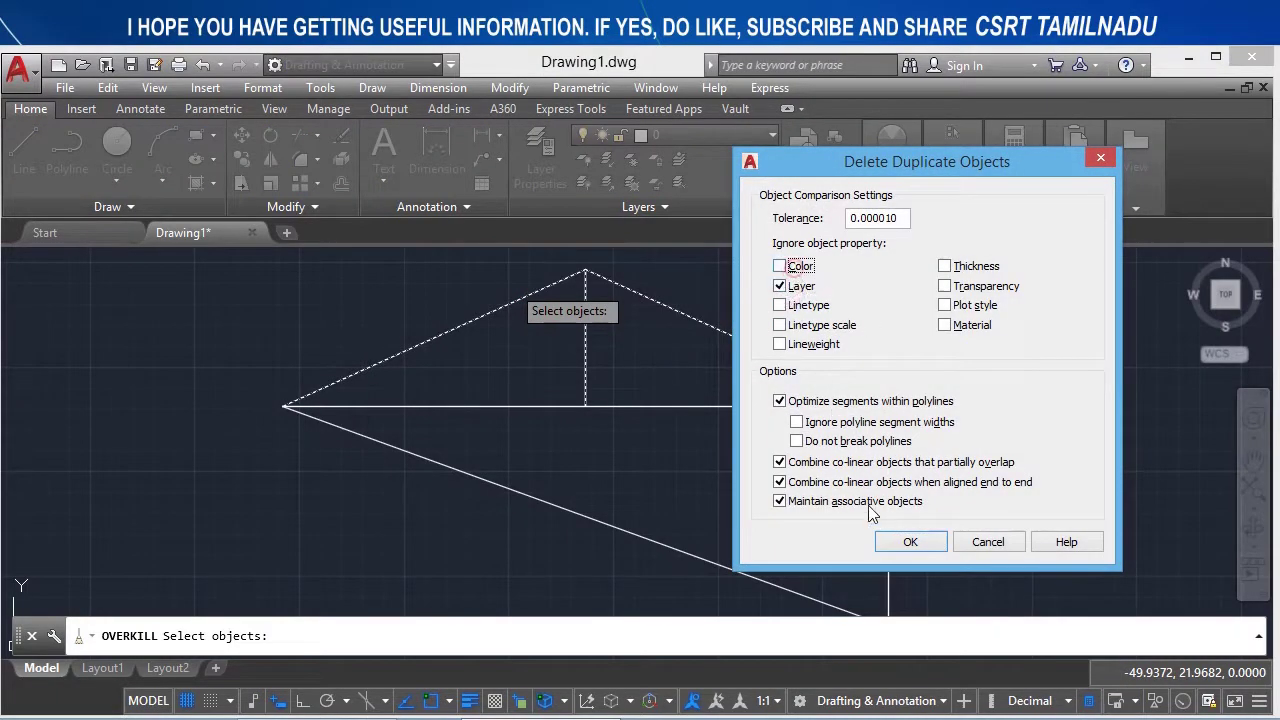
{"action": "left_click", "coordinate": [910, 542]}
{"action": "left_click", "coordinate": [585, 340]}
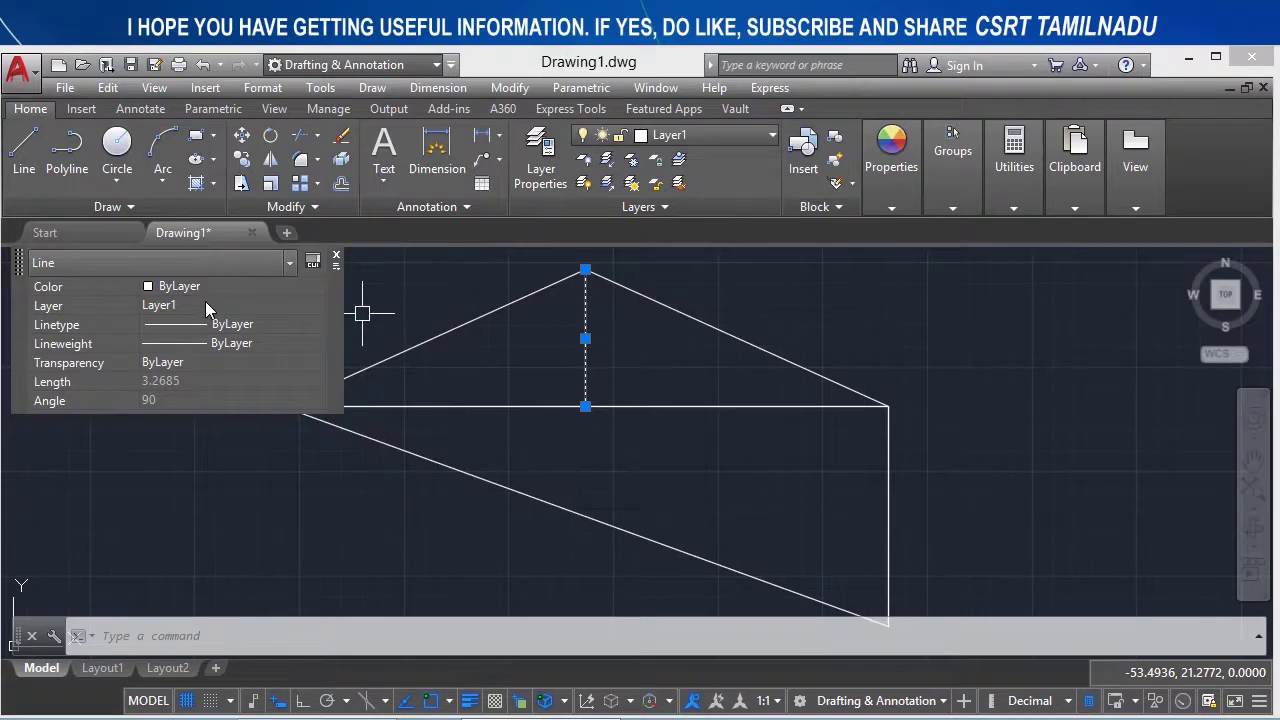
- Rerun OVERKILL on the upper lines with Layer ignored and Optimize segments within polylines kept on
{"action": "key", "text": "Escape"}
{"action": "type", "text": "o"}
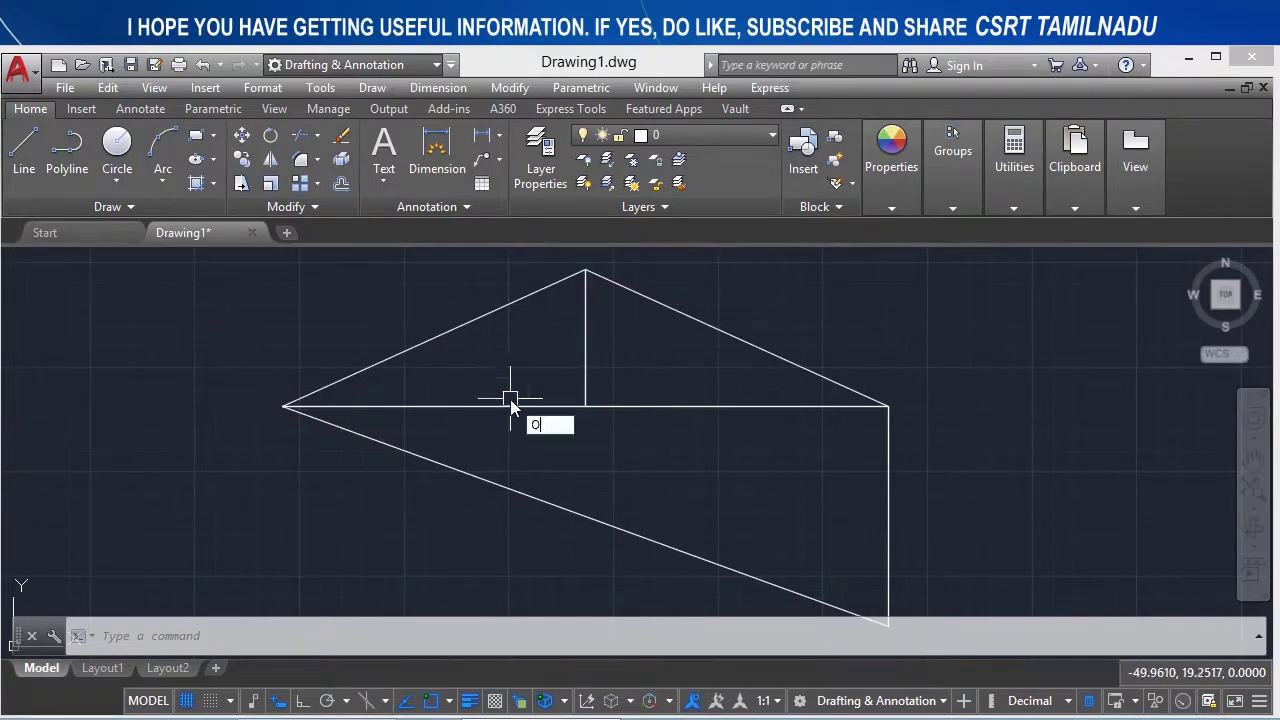
{"action": "type", "text": "verkill"}
{"action": "key", "text": "Return"}
{"action": "left_click", "coordinate": [620, 355]}
{"action": "key", "text": "Return"}
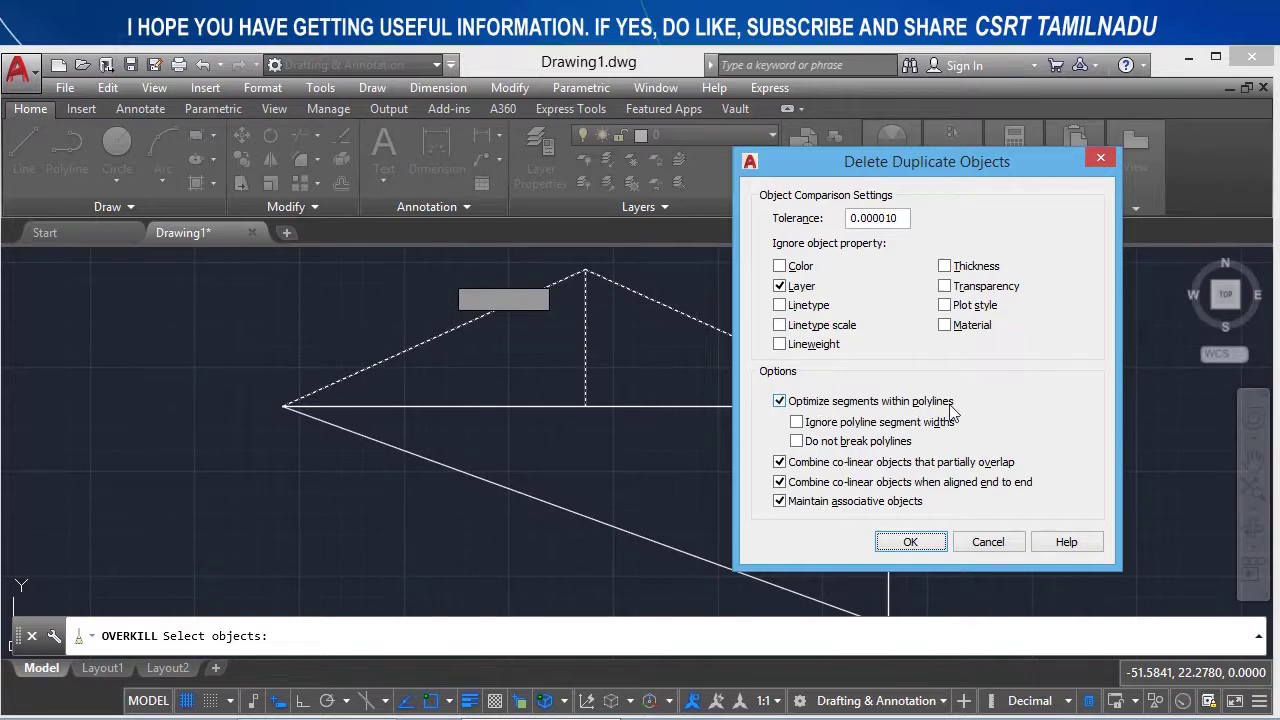
{"action": "left_click", "coordinate": [884, 403]}
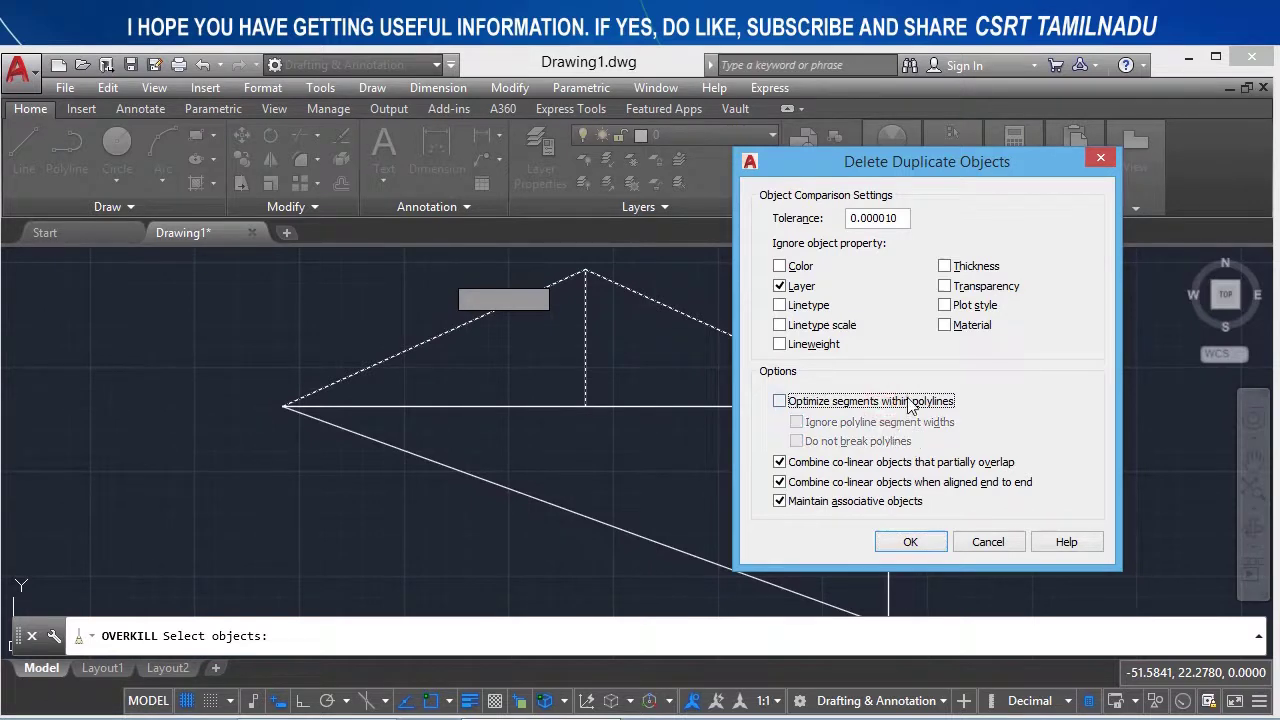
{"action": "left_click", "coordinate": [909, 403]}
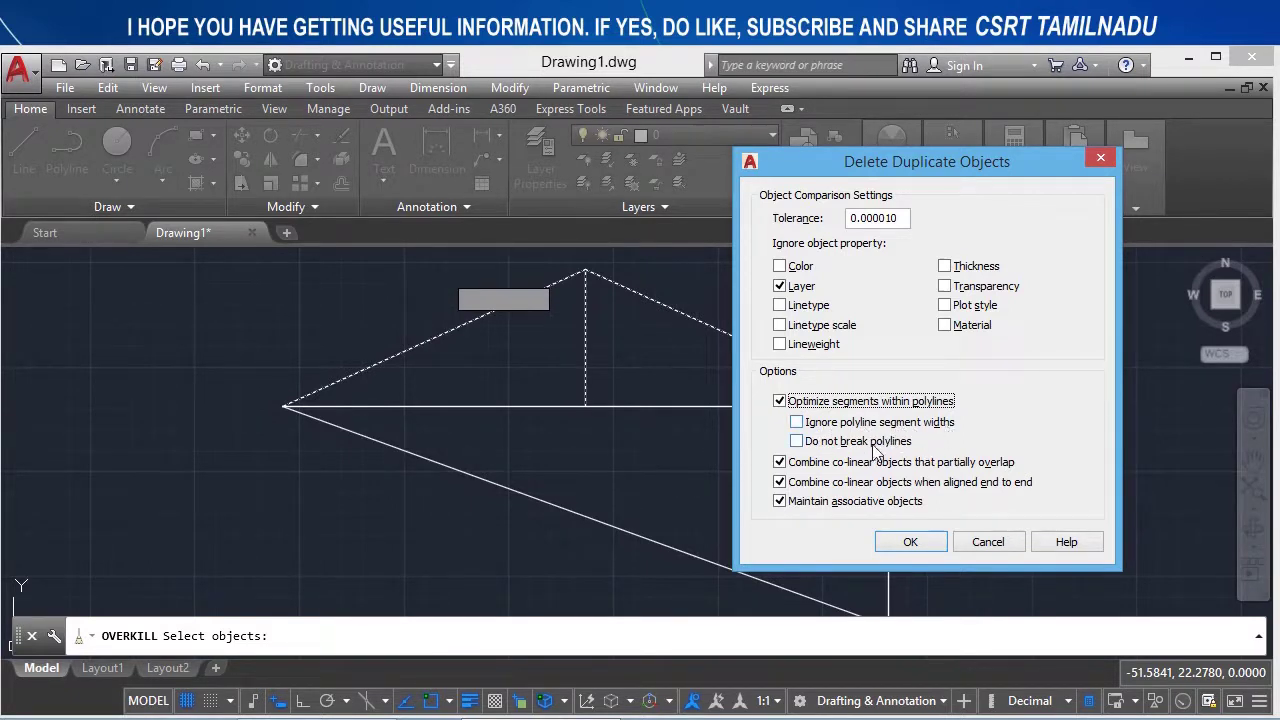
{"action": "left_click", "coordinate": [983, 541]}
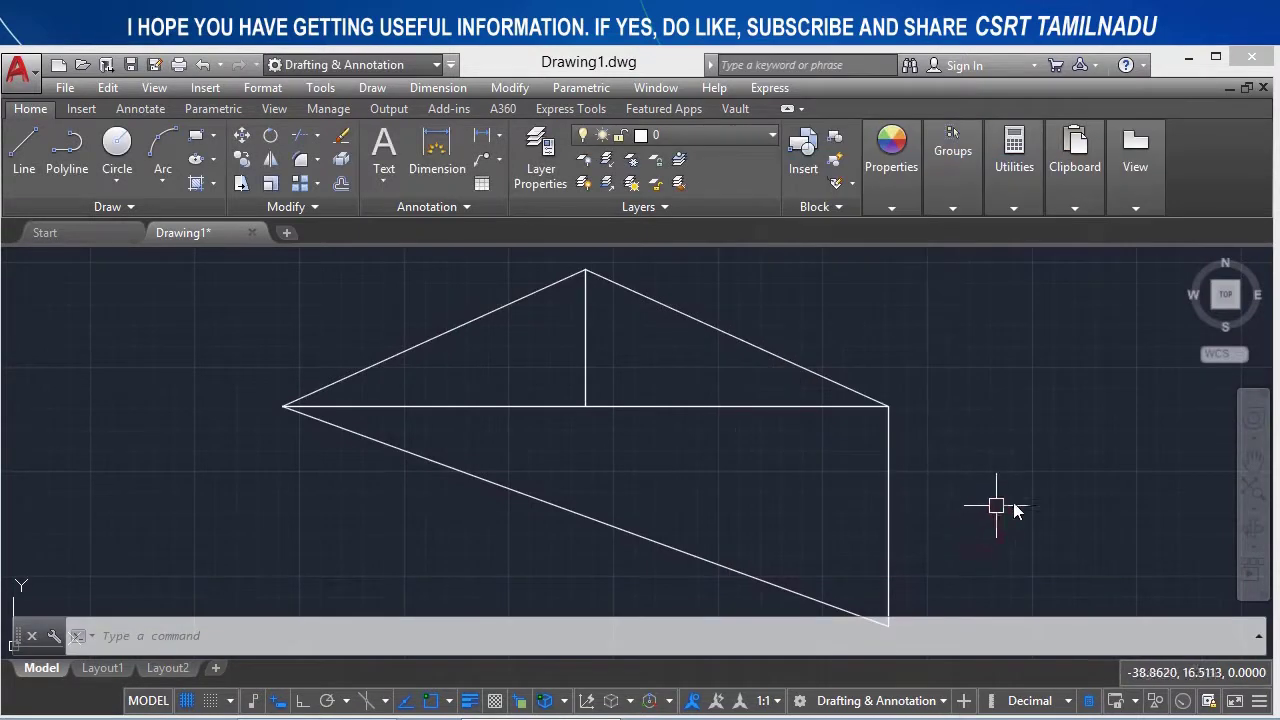
- Pan to the zigzag example and inspect the thick zigzag and the overlapping thin polyline
{"action": "middle_click_drag", "start_coordinate": [922, 503], "coordinate": [265, 458]}
{"action": "scroll", "coordinate": [265, 458], "scroll_direction": "down", "scroll_amount": 2}
{"action": "scroll", "coordinate": [794, 420], "scroll_direction": "up", "scroll_amount": 3}
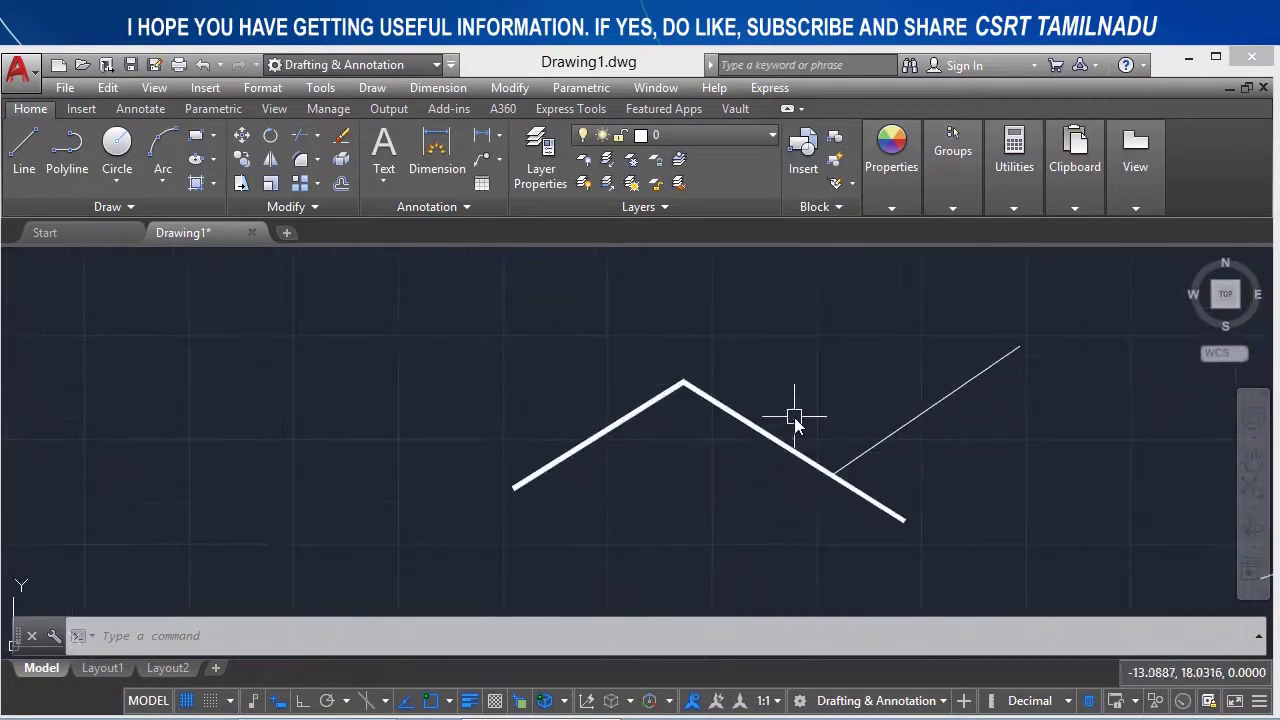
{"action": "left_click", "coordinate": [900, 486]}
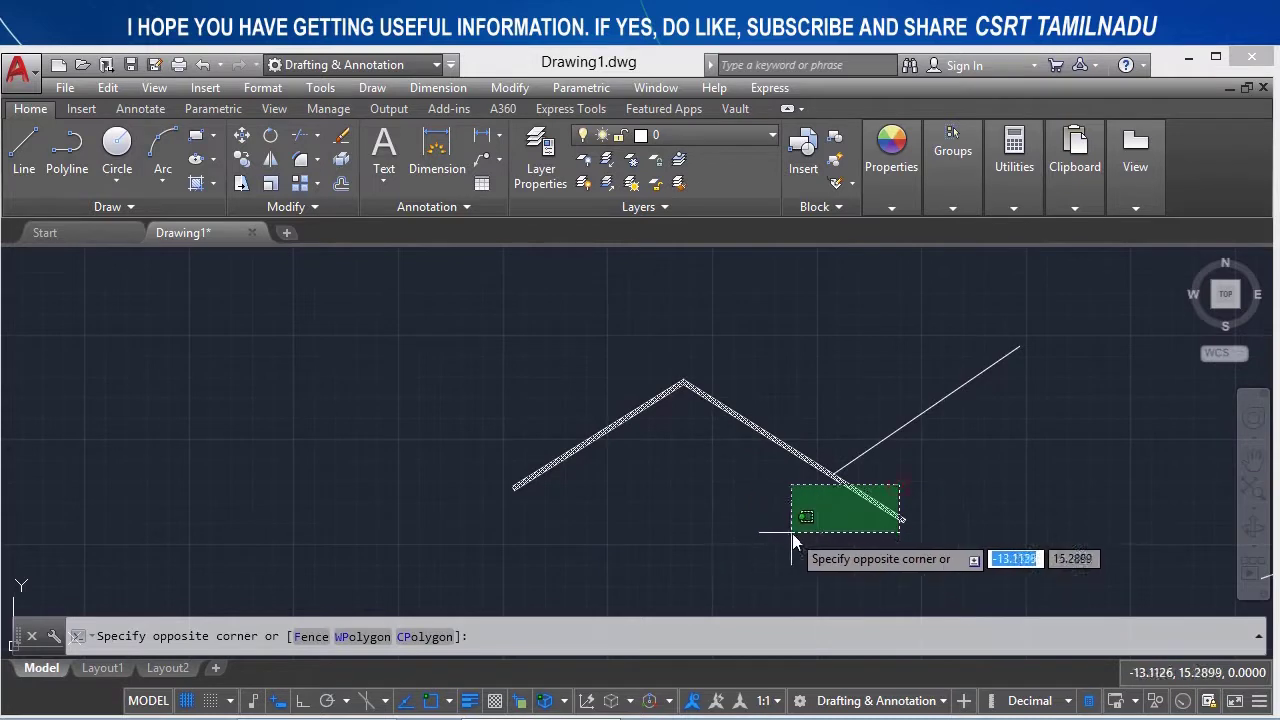
{"action": "left_click", "coordinate": [792, 528]}
{"action": "key", "text": "Escape"}
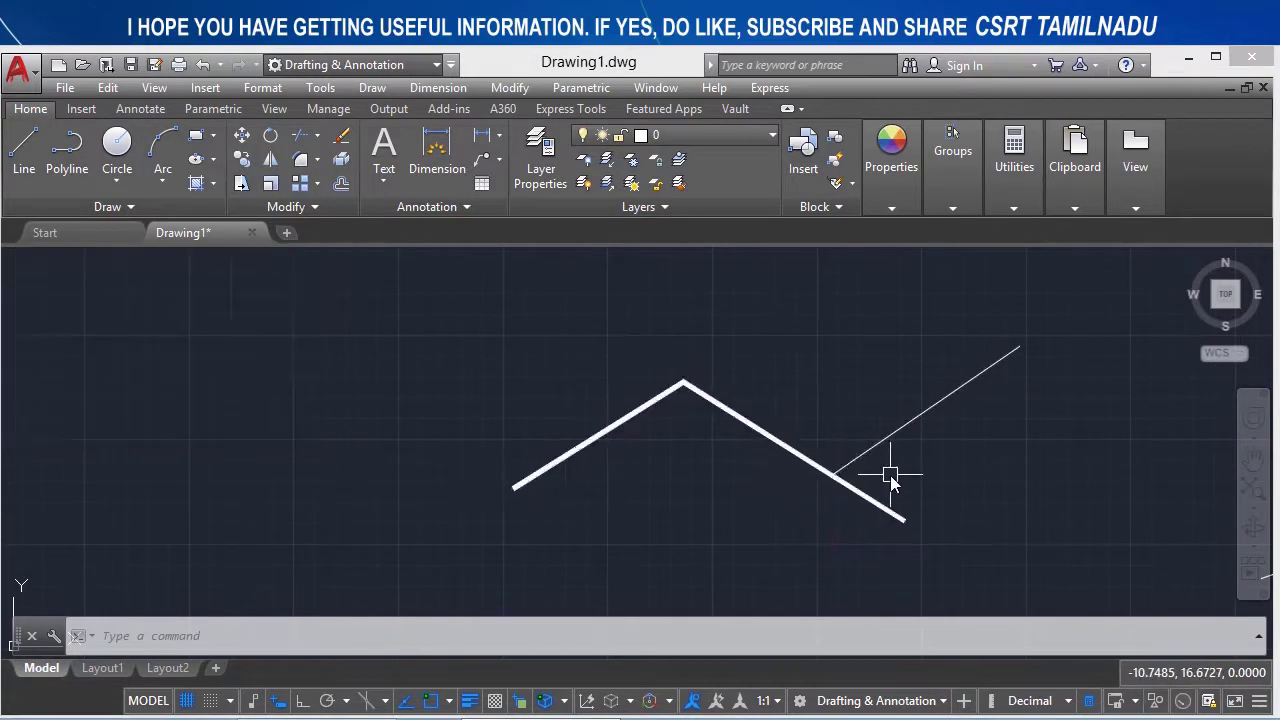
{"action": "left_click", "coordinate": [877, 445]}
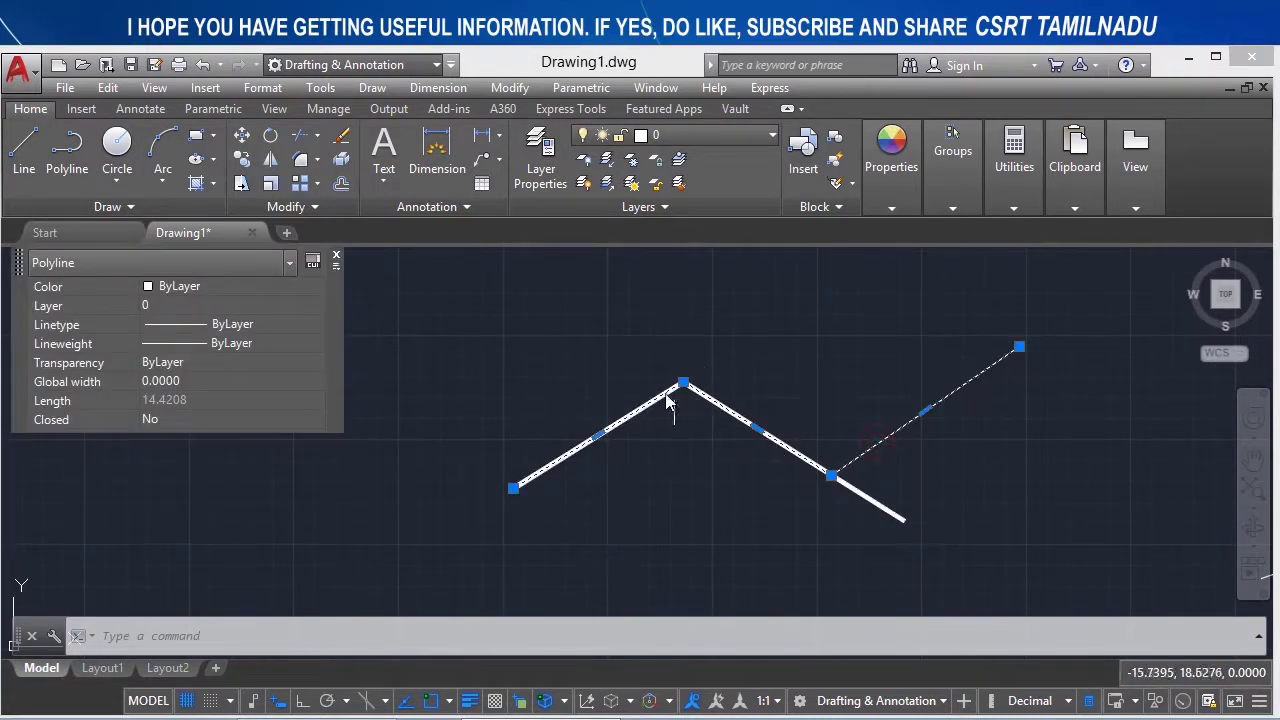
{"action": "key", "text": "Escape"}
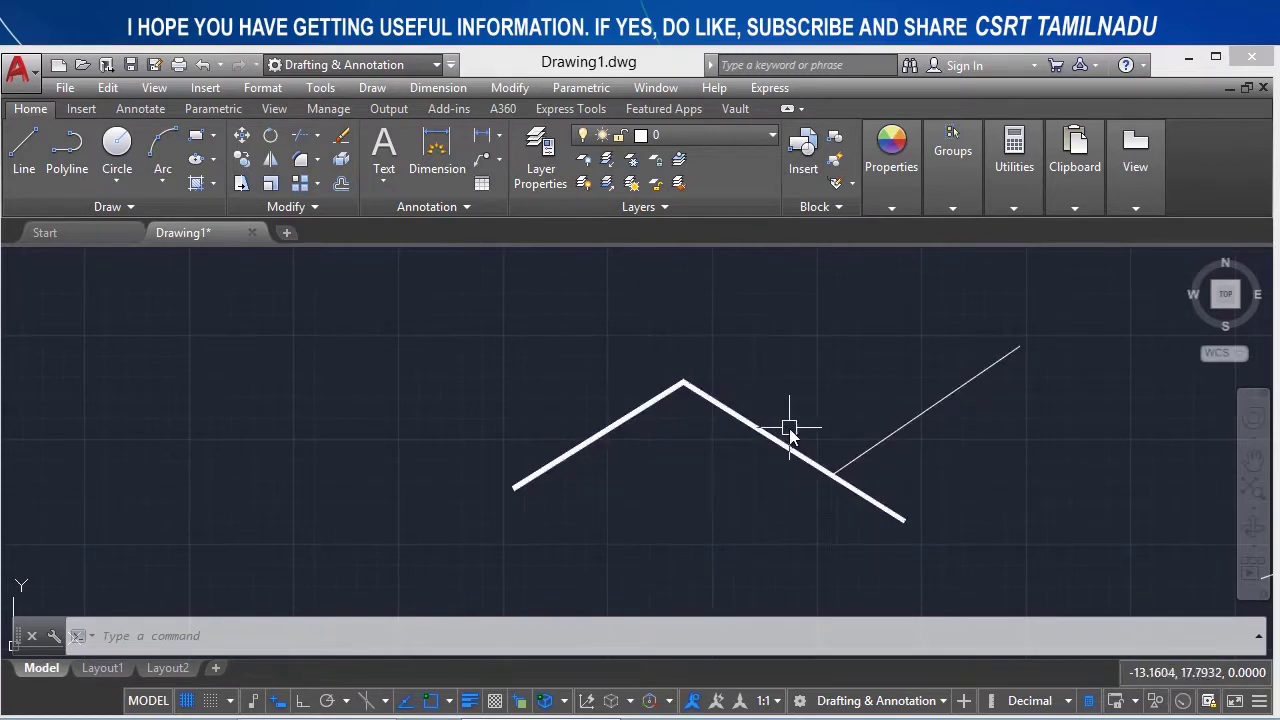
- Run OVERKILL on the zigzag and line with Layer unchecked and polyline segment widths ignored
{"action": "type", "text": "overkill"}
{"action": "key", "text": "Return"}
{"action": "left_click", "coordinate": [857, 539]}
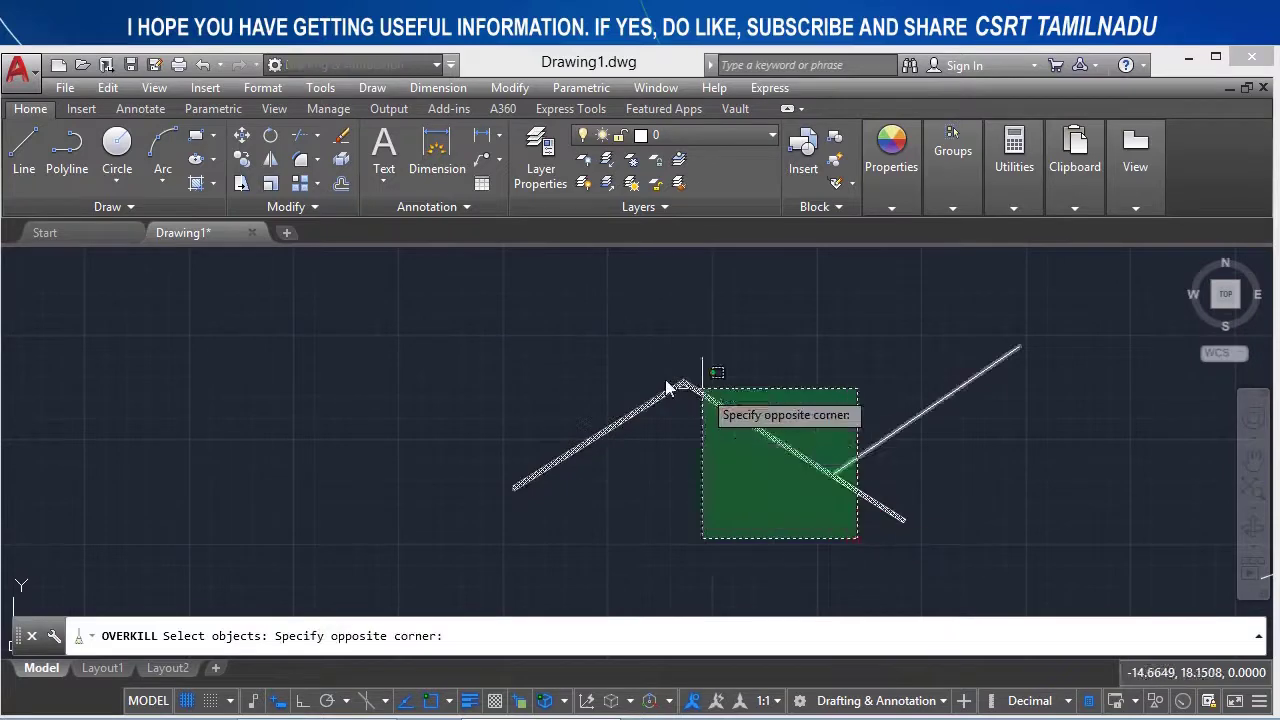
{"action": "left_click", "coordinate": [665, 379]}
{"action": "key", "text": "Return"}
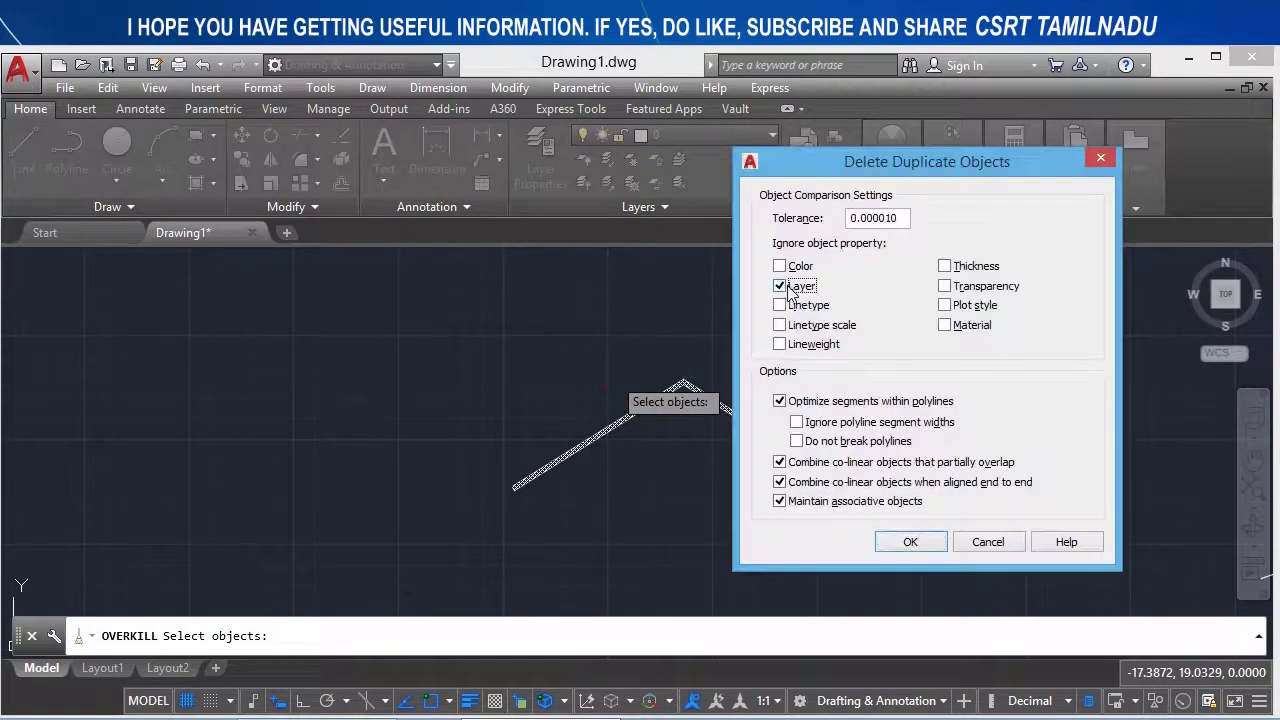
{"action": "left_click", "coordinate": [779, 286]}
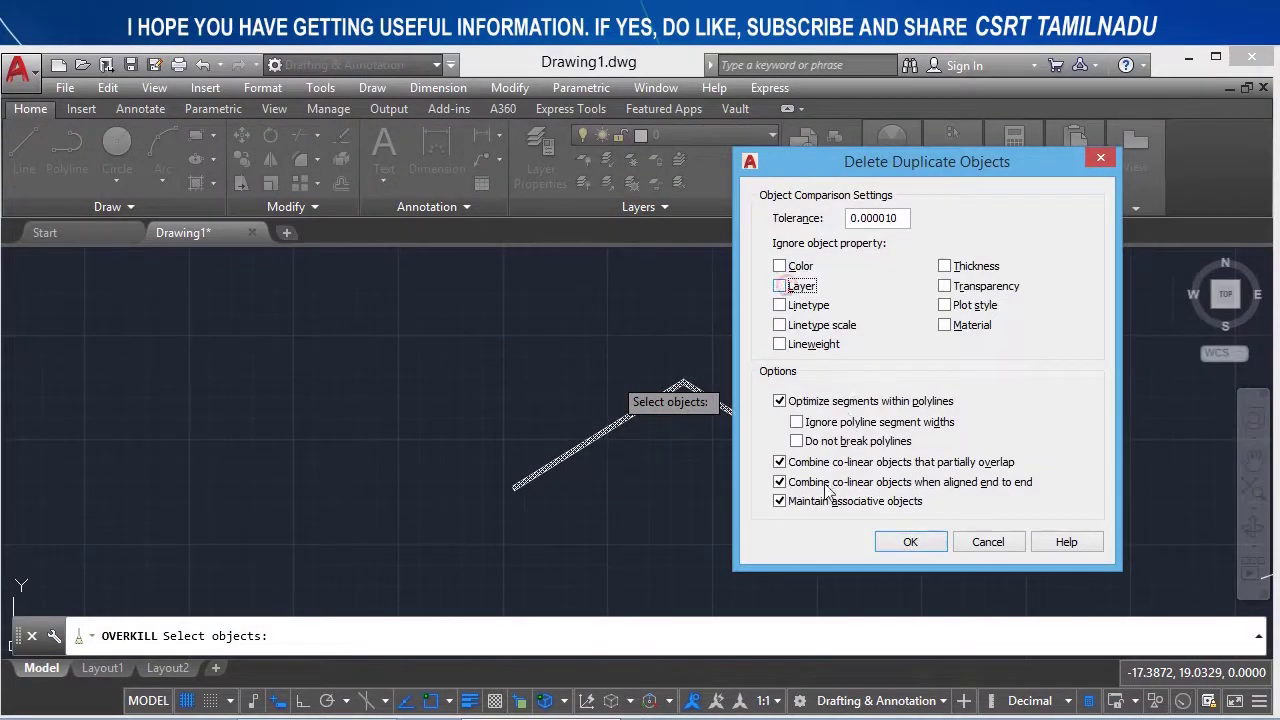
{"action": "left_click", "coordinate": [864, 424]}
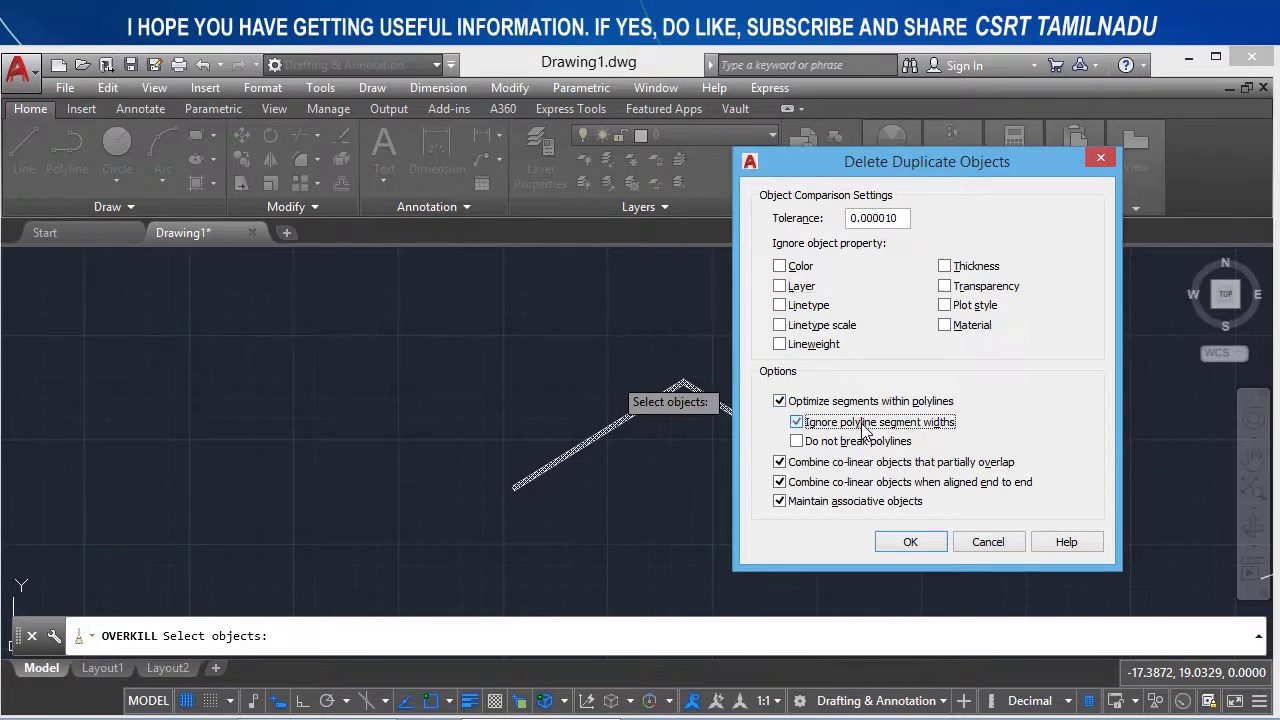
{"action": "left_click", "coordinate": [903, 541]}
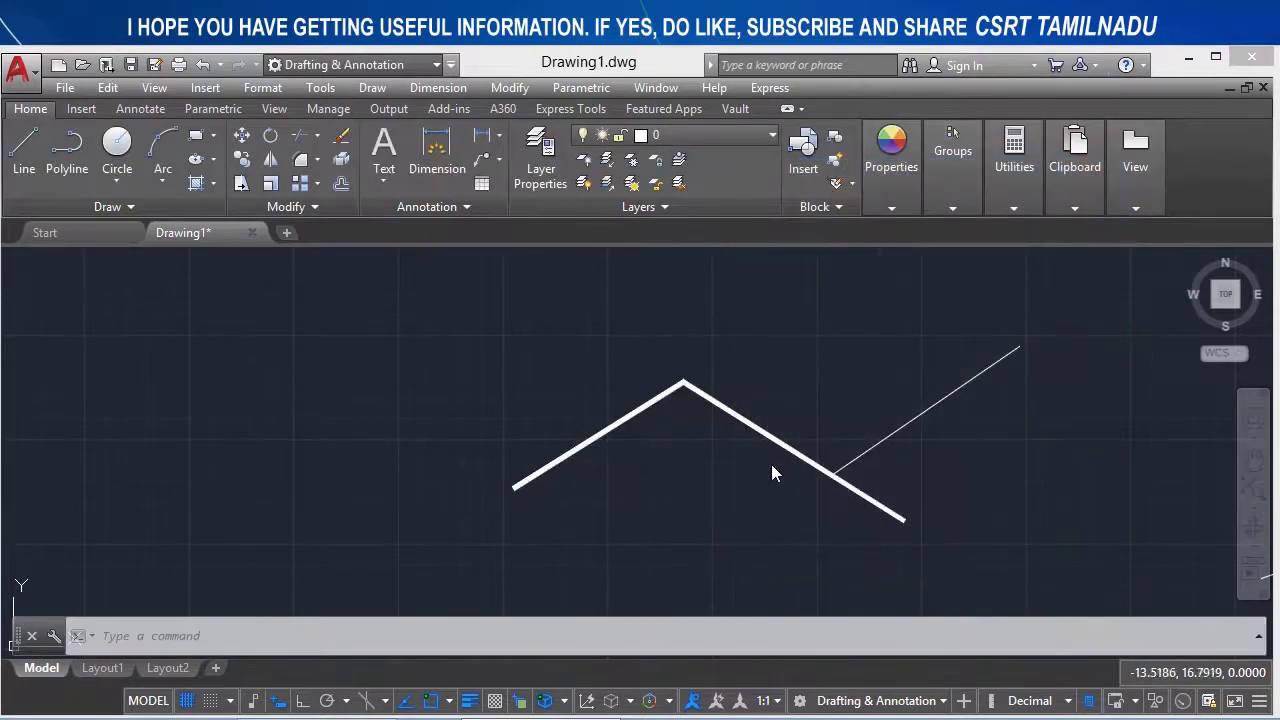
- Check the remaining 0.1-wide zigzag and the thin 5.4452-long polyline
{"action": "left_click", "coordinate": [773, 442]}
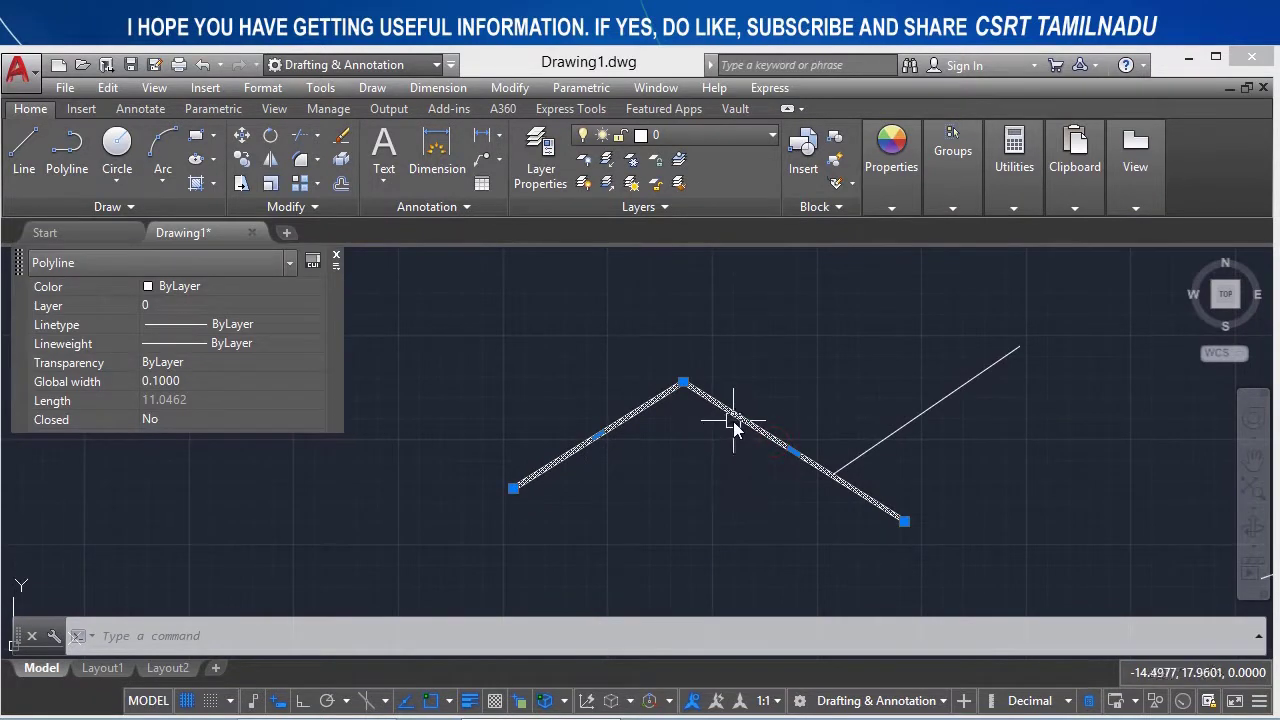
{"action": "key", "text": "Escape"}
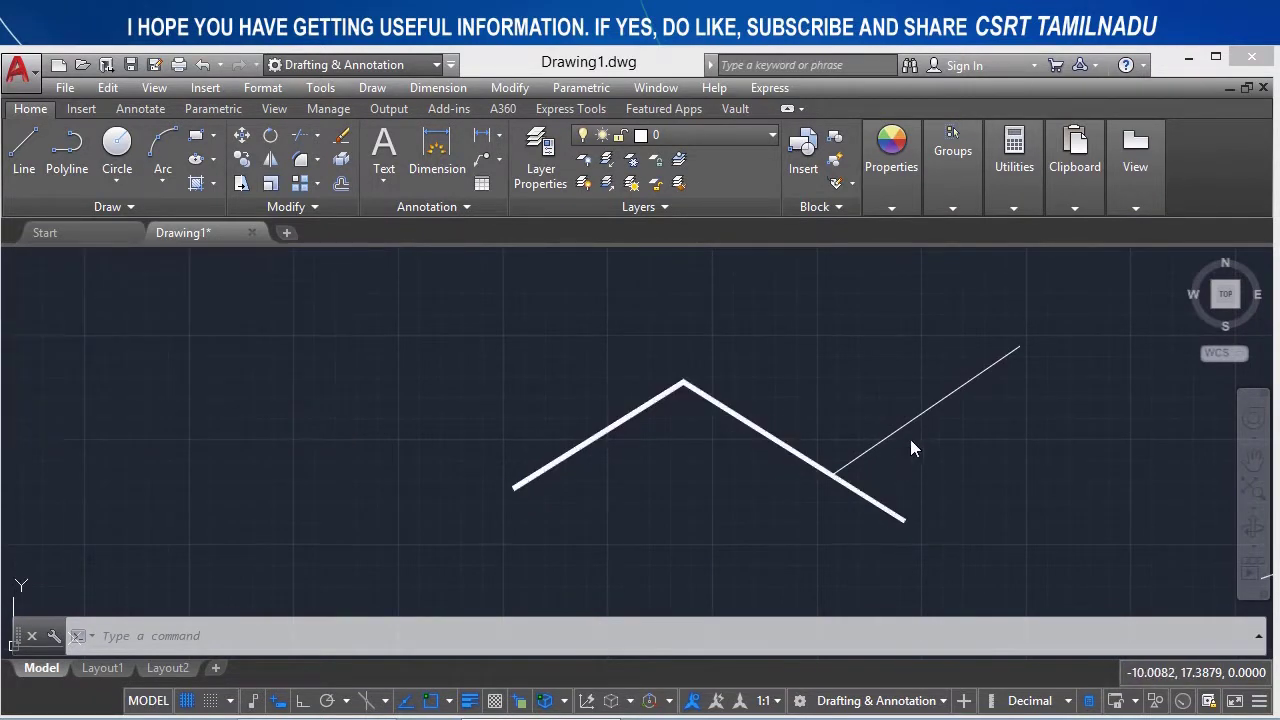
{"action": "left_click", "coordinate": [907, 442]}
{"action": "left_click", "coordinate": [866, 410]}
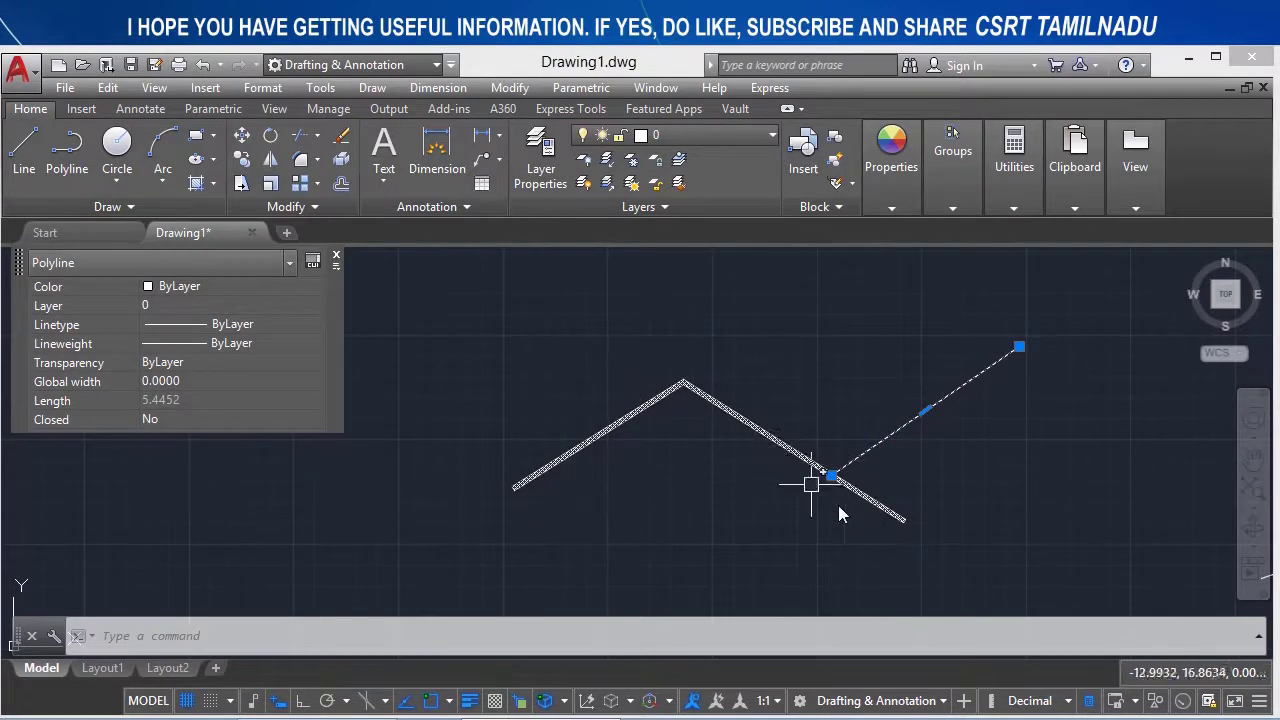
{"action": "key", "text": "Escape"}
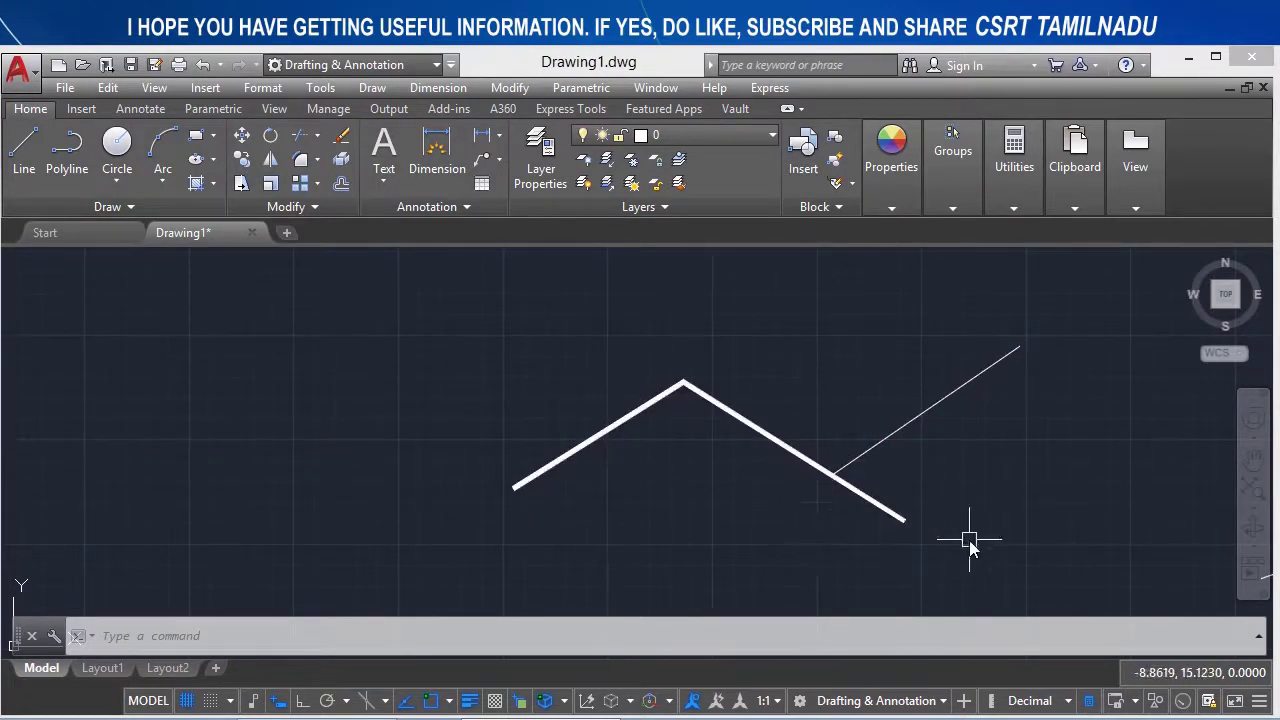
- Pan right and run OVERKILL with default settings on the tray-shaped polylines and diagonal
{"action": "mouse_move", "coordinate": [969, 540]}
{"action": "middle_mouse_down"}
{"action": "mouse_move", "coordinate": [528, 568]}
{"action": "mouse_move", "coordinate": [153, 511]}
{"action": "middle_mouse_up"}
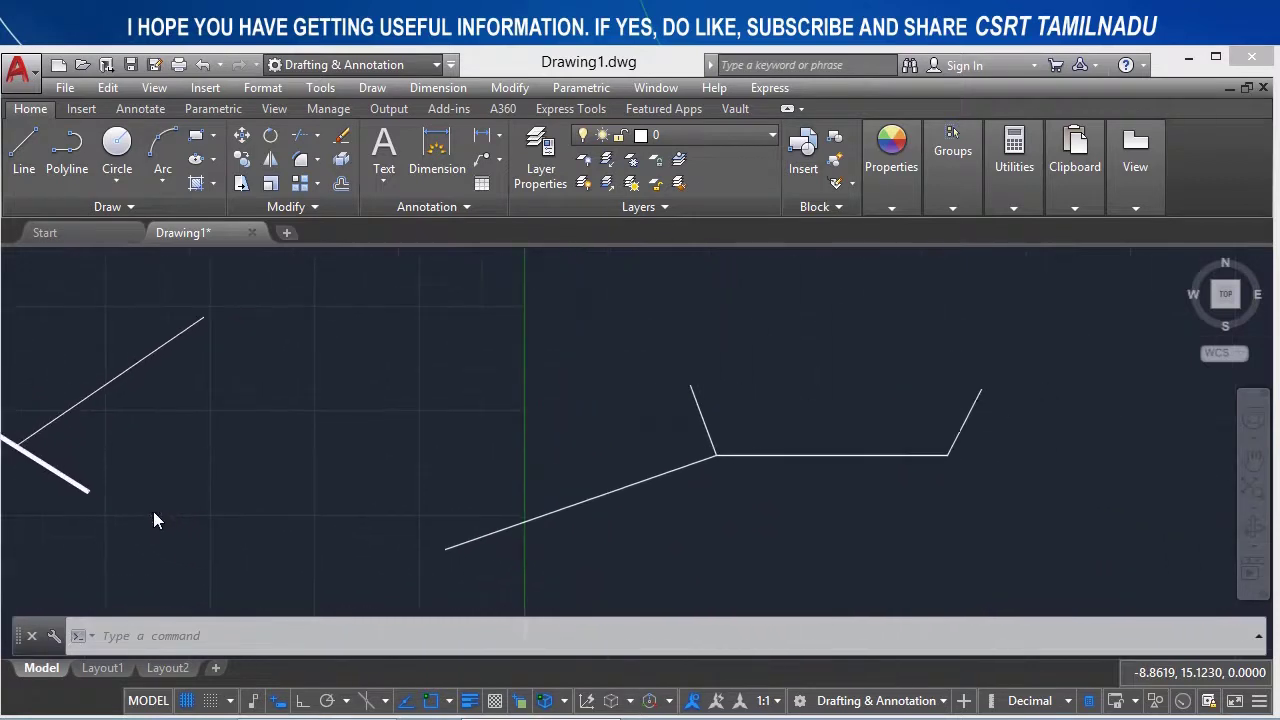
{"action": "type", "text": "OVERKILL"}
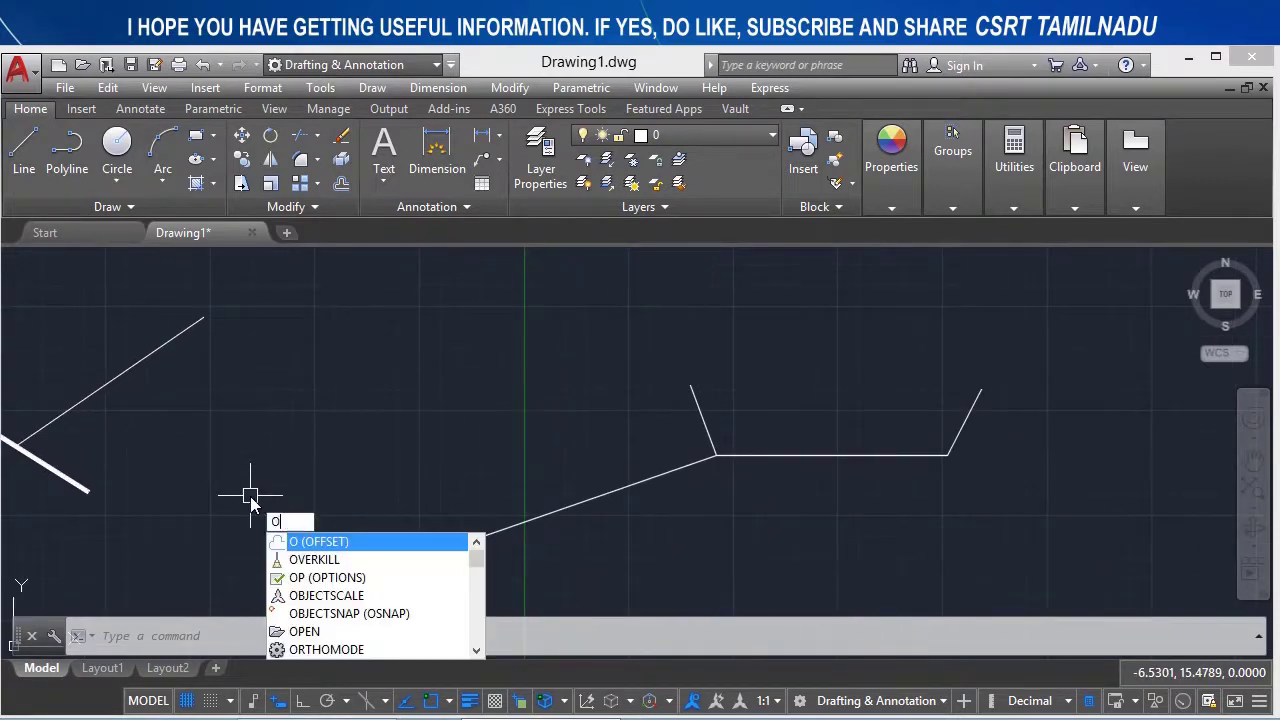
{"action": "key", "text": "Return"}
{"action": "left_click", "coordinate": [780, 508]}
{"action": "left_click", "coordinate": [678, 425]}
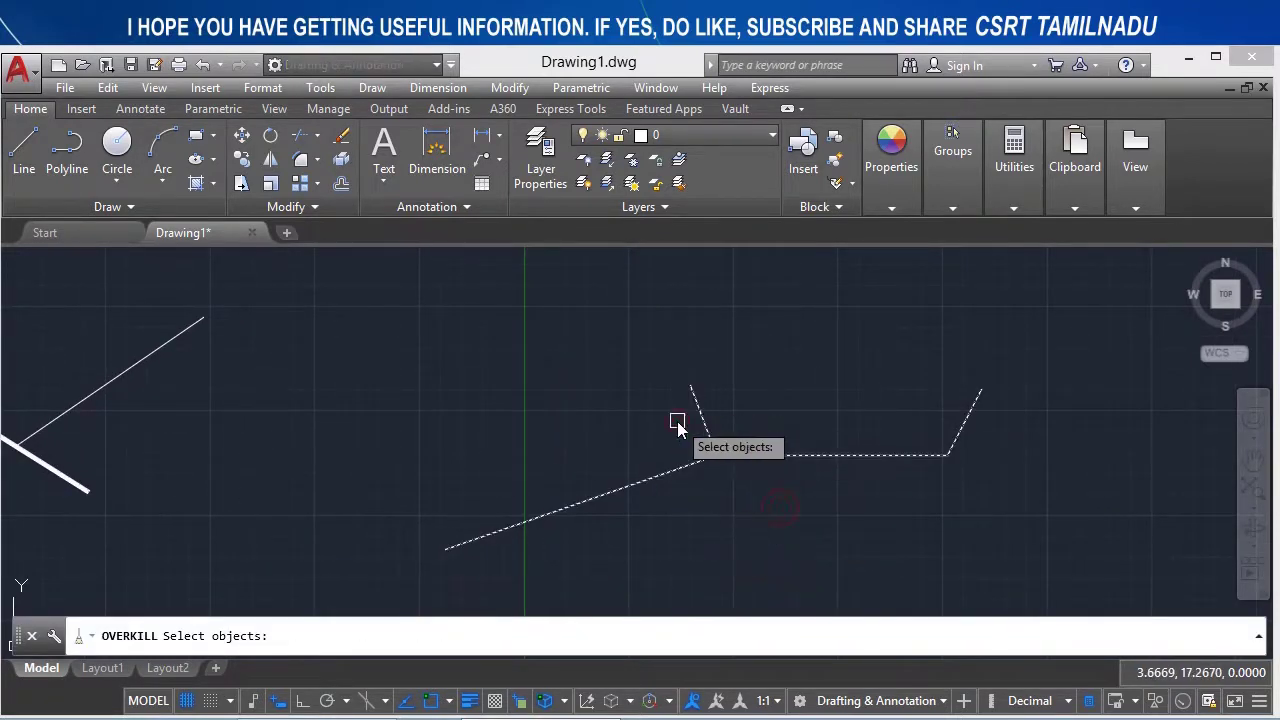
{"action": "key", "text": "Return"}
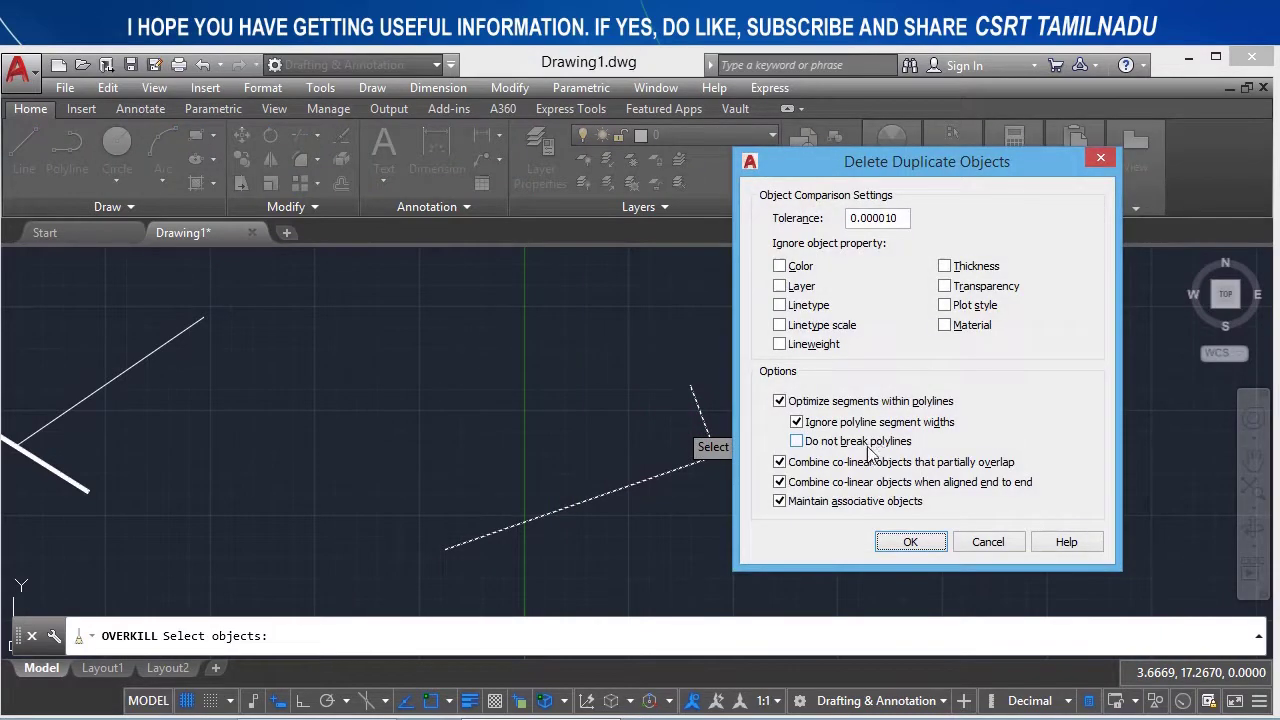
{"action": "left_click", "coordinate": [912, 541]}
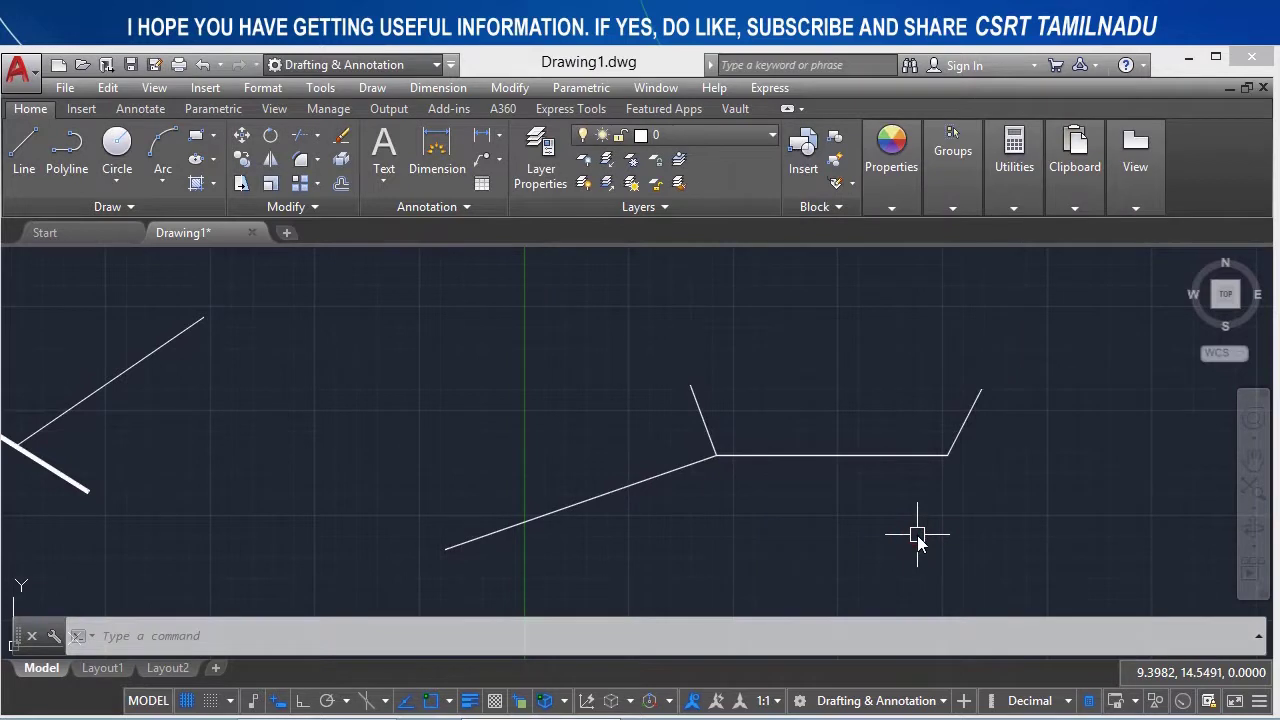
- Inspect each remaining overlapping polyline, including the longer one with the diagonal, via selection cycling
{"action": "left_click", "coordinate": [751, 456]}
{"action": "left_click", "coordinate": [660, 518]}
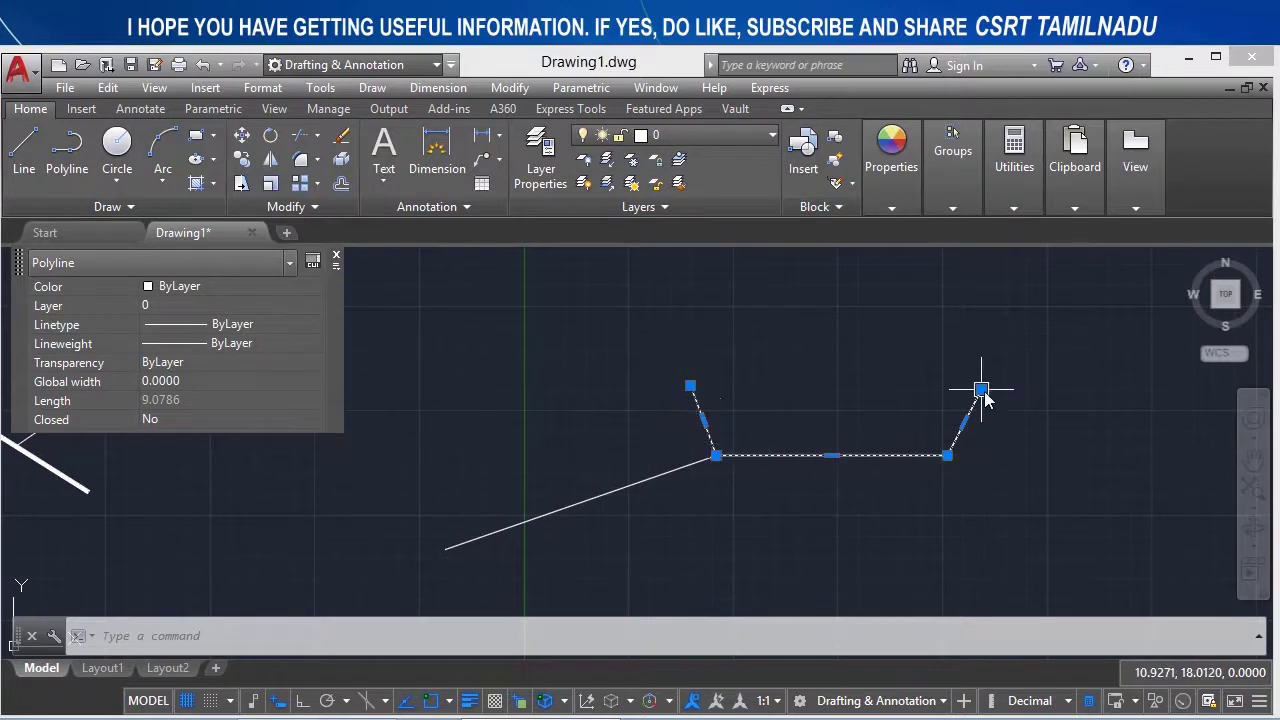
{"action": "key", "text": "Escape"}
{"action": "left_click", "coordinate": [655, 476]}
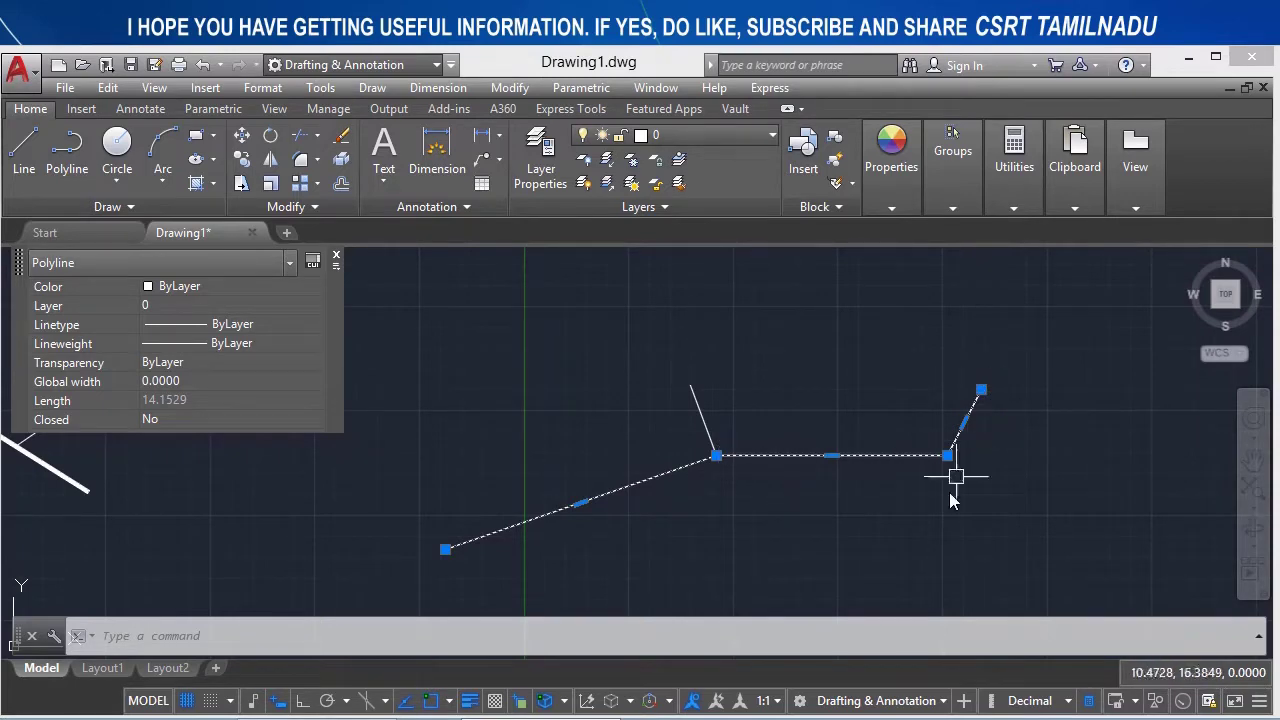
{"action": "key", "text": "Escape"}
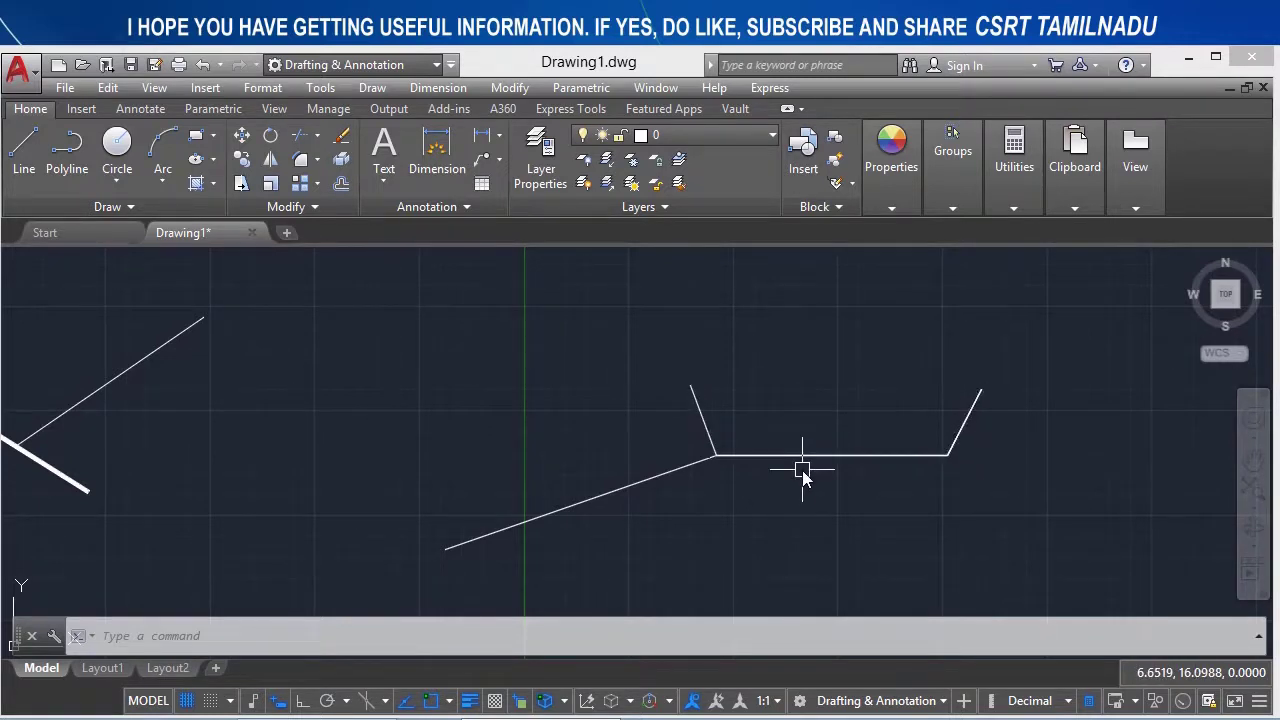
- Run OVERKILL on the overlapping bent polylines with 'Do not break polylines' ticked
{"action": "left_click", "coordinate": [883, 491]}
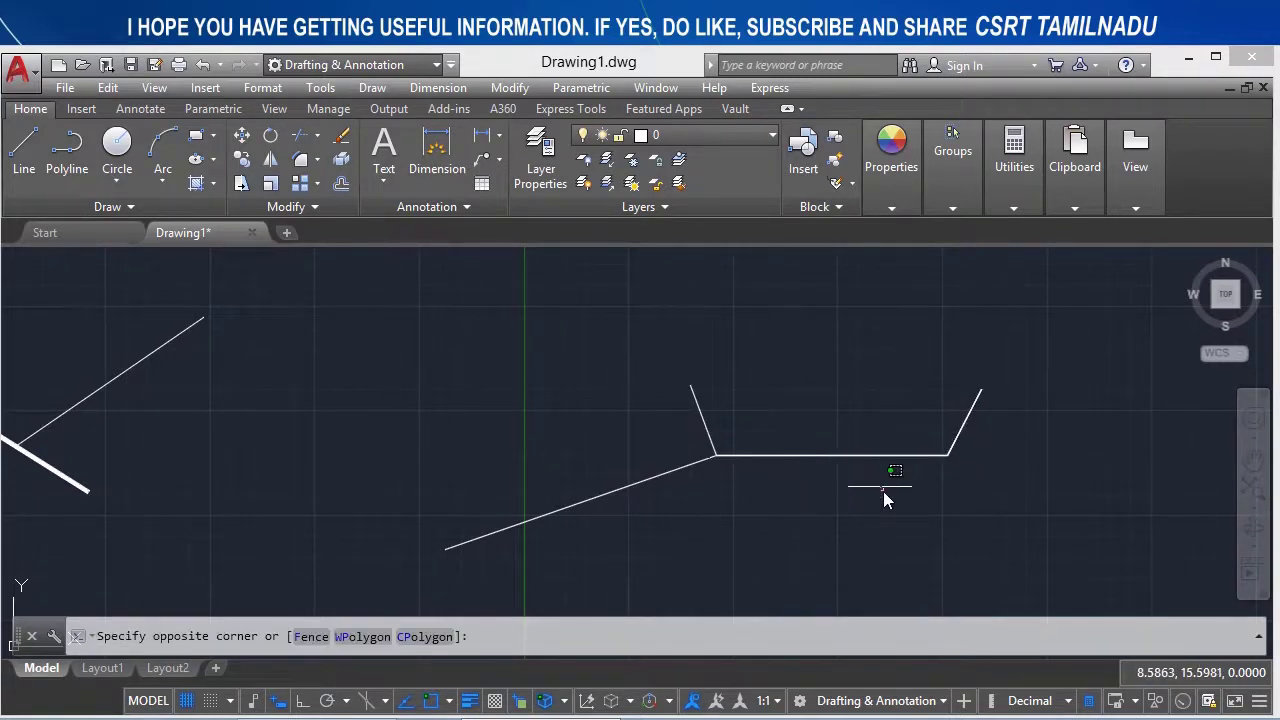
{"action": "left_click", "coordinate": [782, 420]}
{"action": "type", "text": "OVERKILL"}
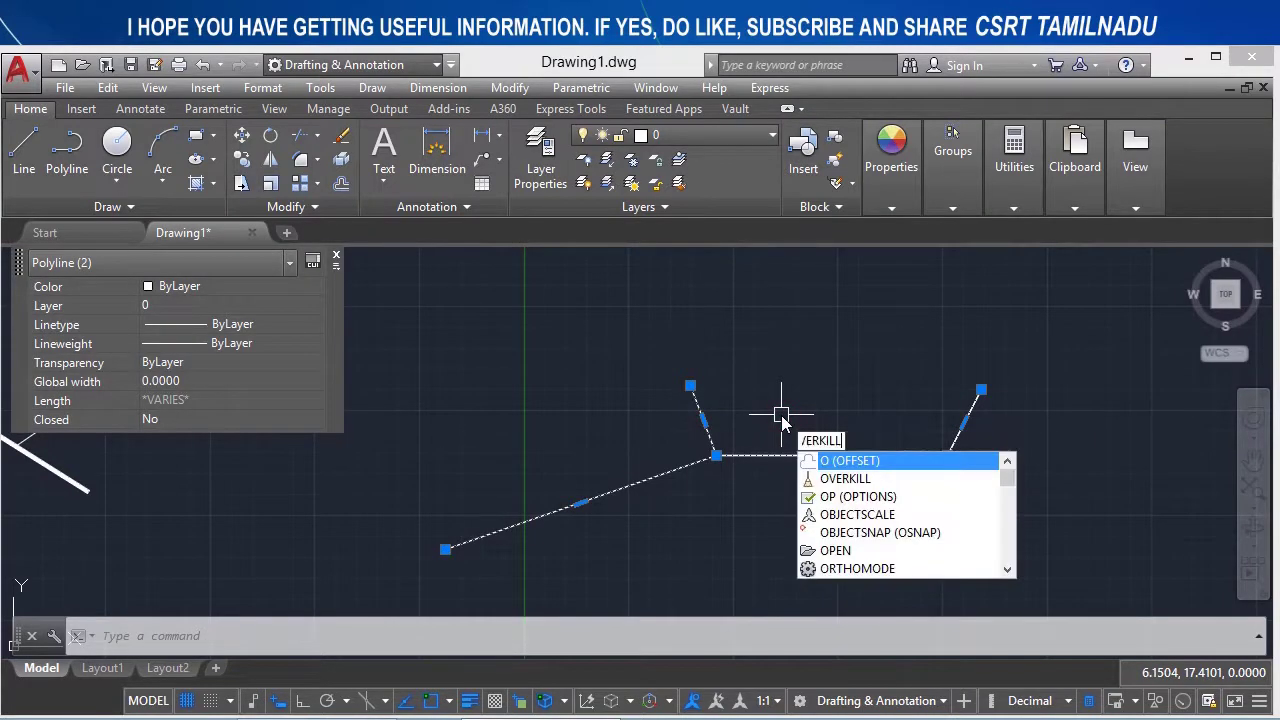
{"action": "key", "text": "Return"}
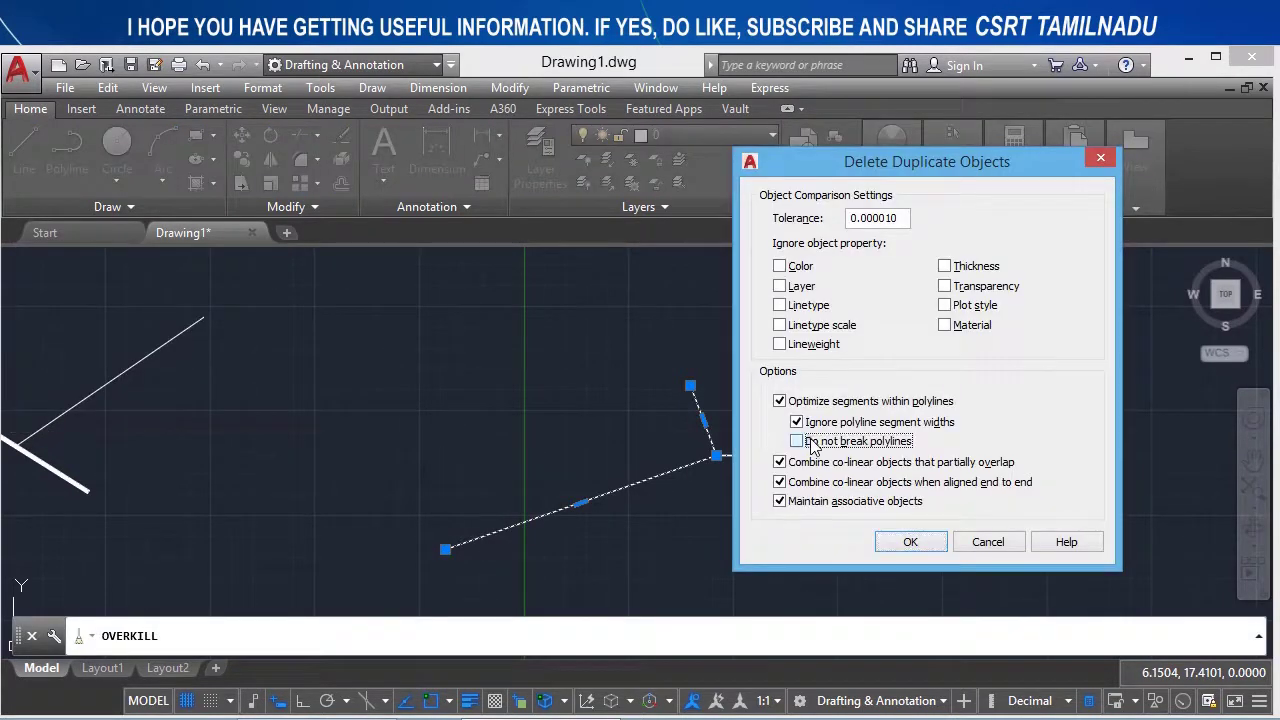
{"action": "left_click", "coordinate": [808, 444]}
{"action": "left_click", "coordinate": [905, 541]}
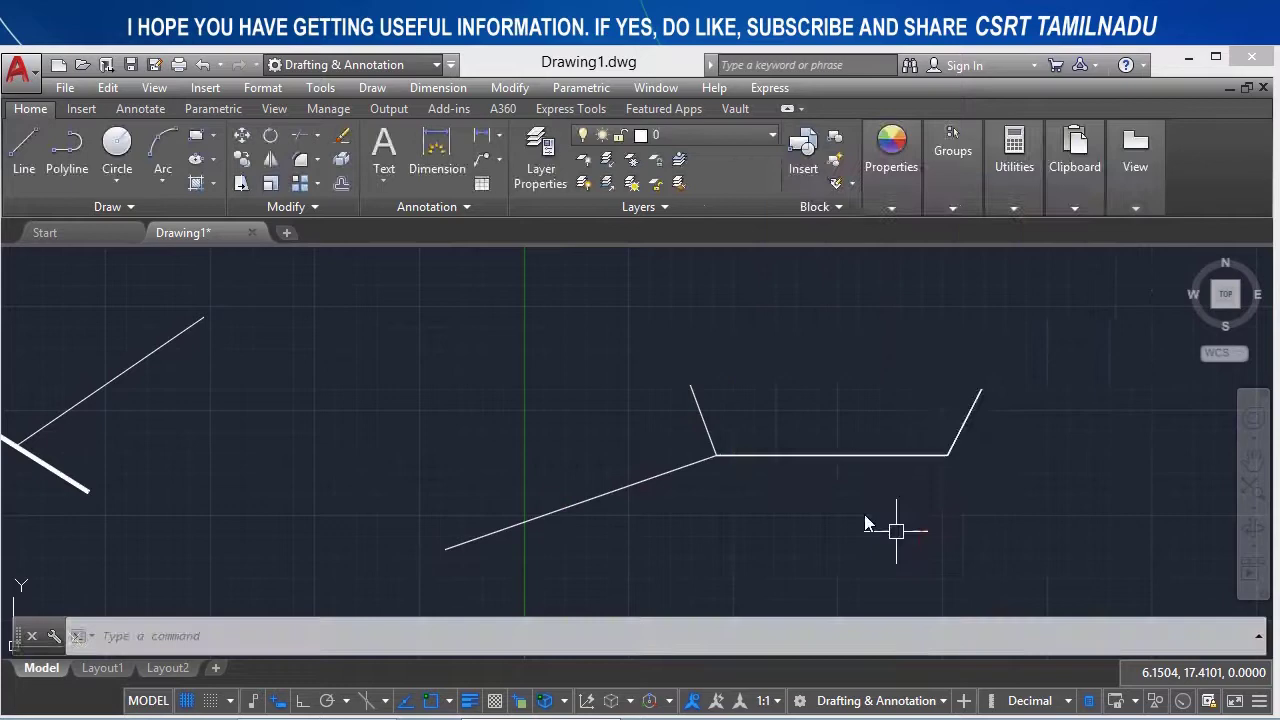
- Inspect the remaining polylines: the 9.0786-long tray and the 14.1529-long diagonal
{"action": "left_click", "coordinate": [834, 454]}
{"action": "left_click", "coordinate": [752, 521]}
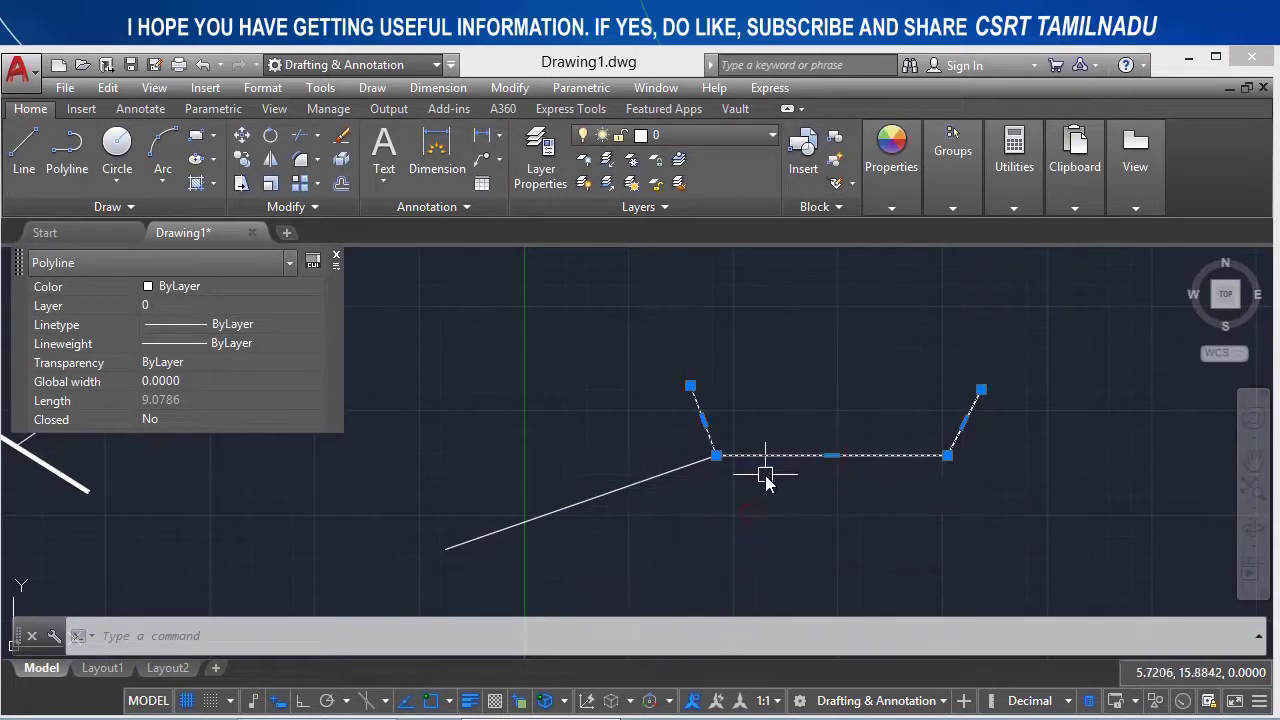
{"action": "key", "text": "Escape"}
{"action": "left_click", "coordinate": [666, 482]}
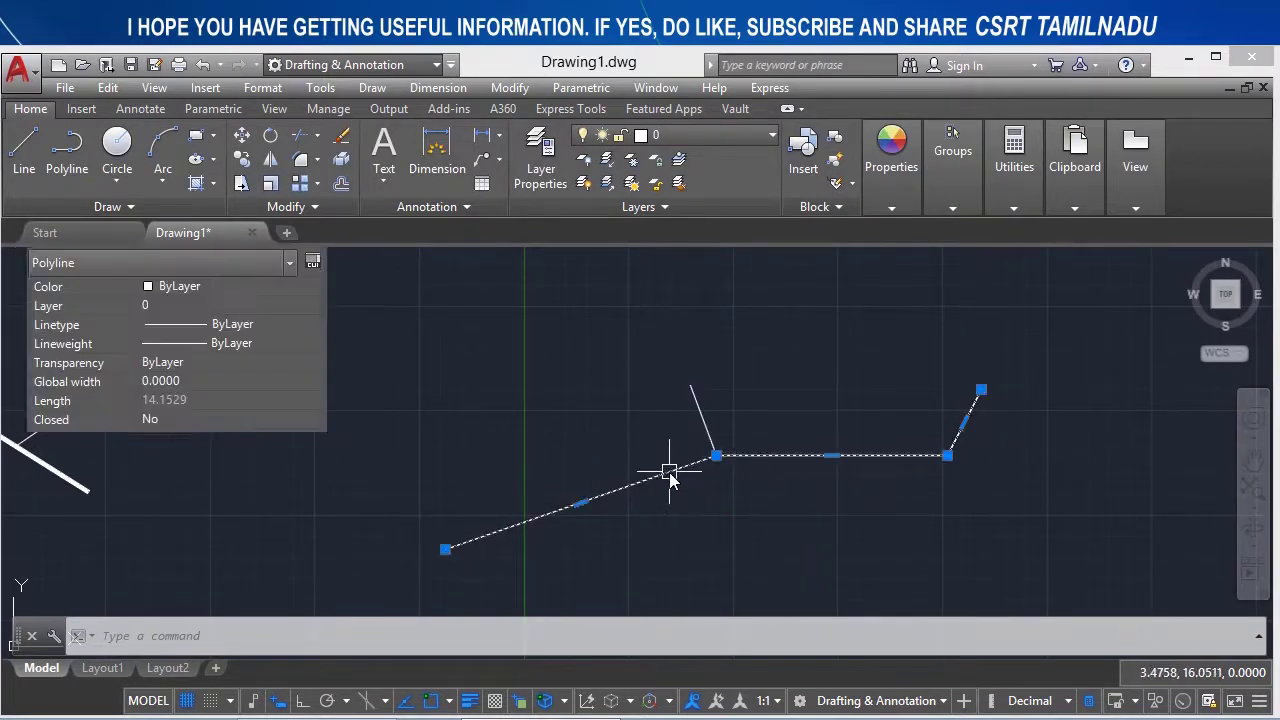
{"action": "key", "text": "Escape"}
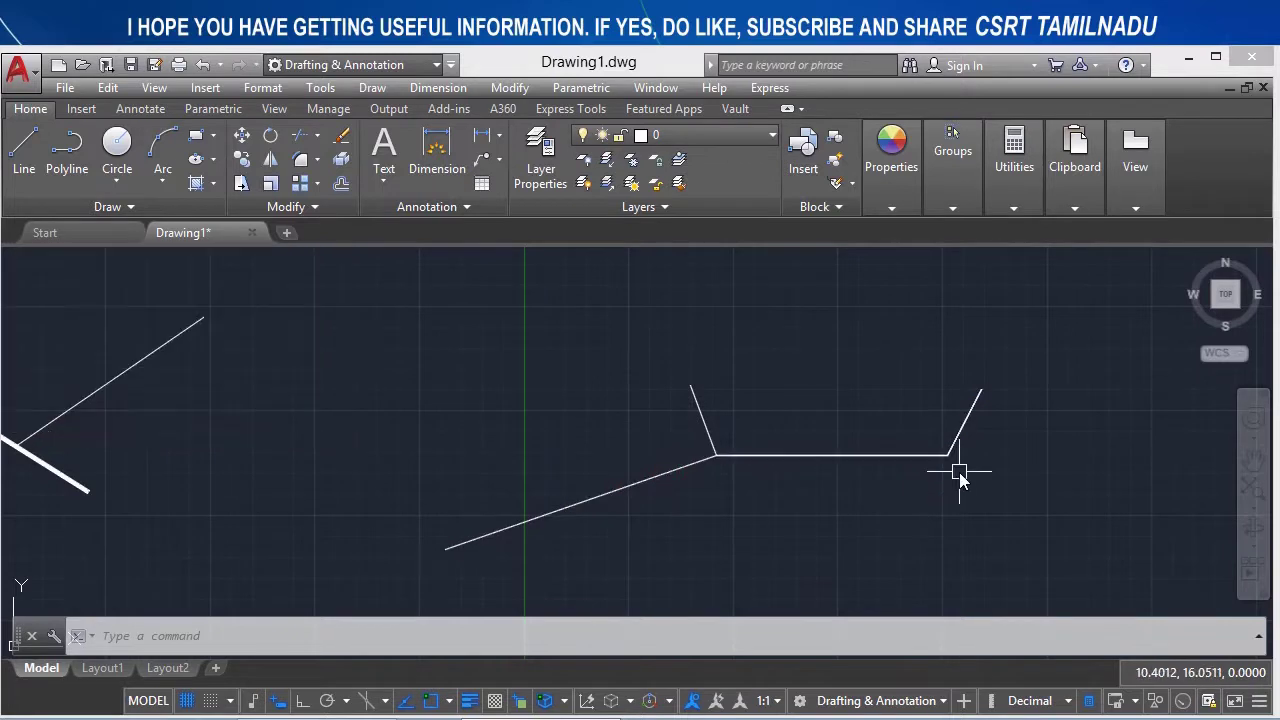
- Select the COLINEAR line for OVERKILL and begin changing the tolerance to 0.5
{"action": "mouse_move", "coordinate": [1000, 531]}
{"action": "middle_mouse_down"}
{"action": "mouse_move", "coordinate": [413, 548]}
{"action": "mouse_move", "coordinate": [243, 598]}
{"action": "middle_mouse_up"}
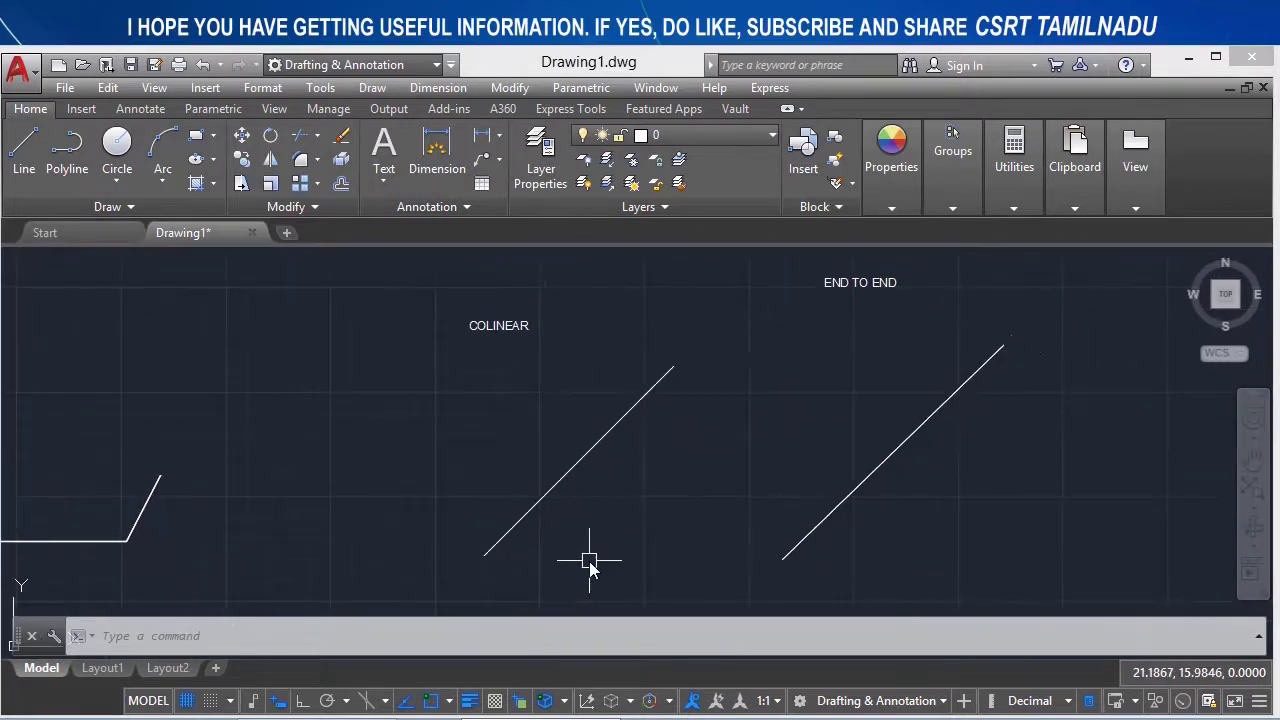
{"action": "type", "text": "overkill"}
{"action": "key", "text": "Return"}
{"action": "left_click", "coordinate": [685, 518]}
{"action": "left_click", "coordinate": [502, 373]}
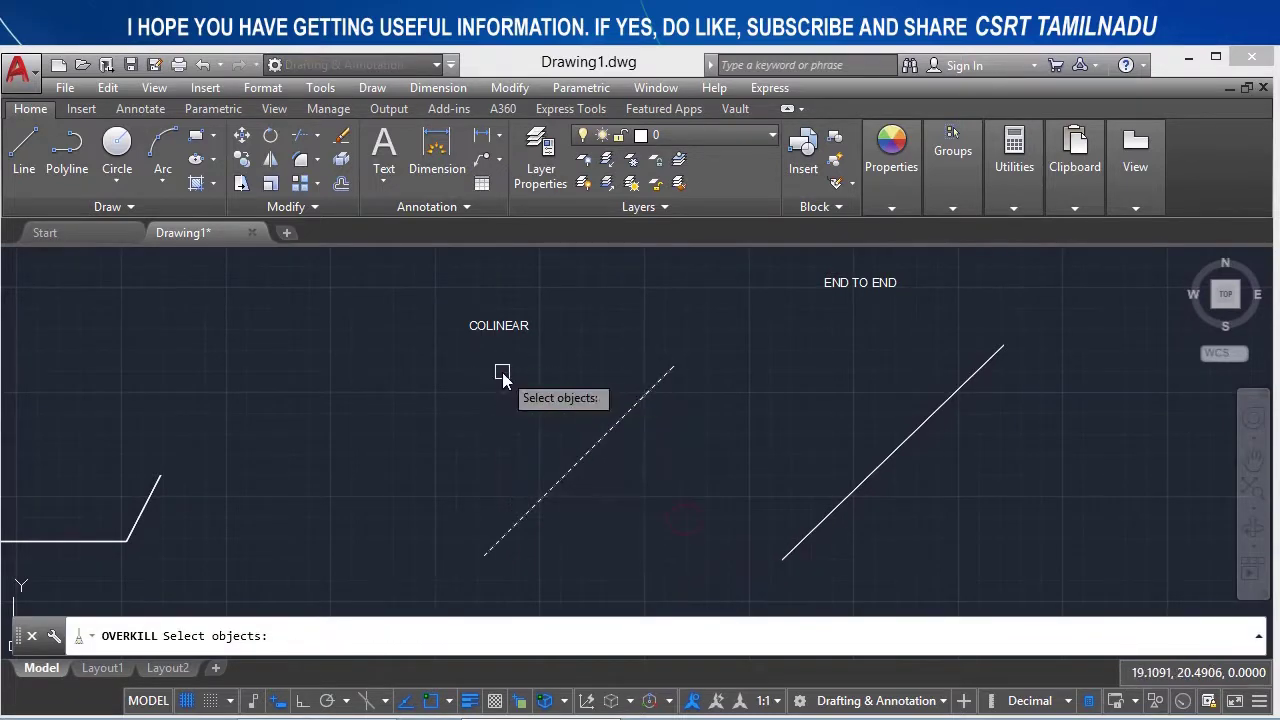
{"action": "key", "text": "Return"}
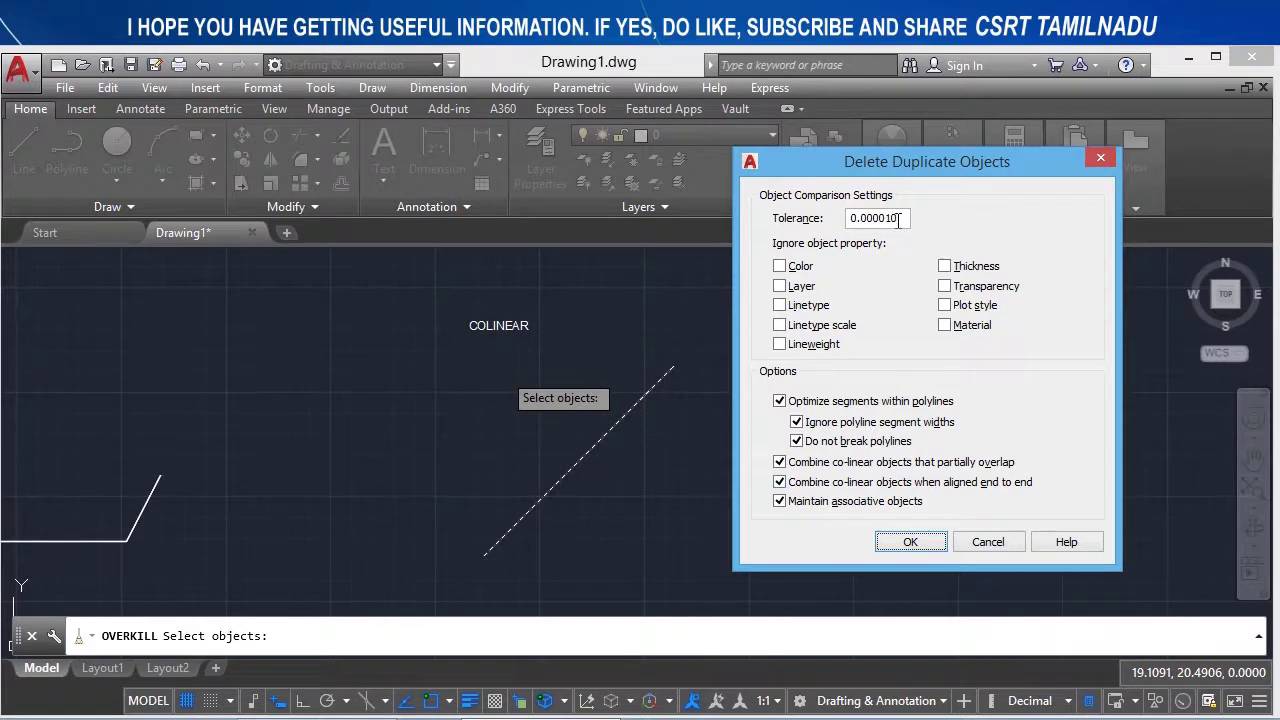
{"action": "left_click_drag", "start_coordinate": [898, 219], "coordinate": [819, 217]}
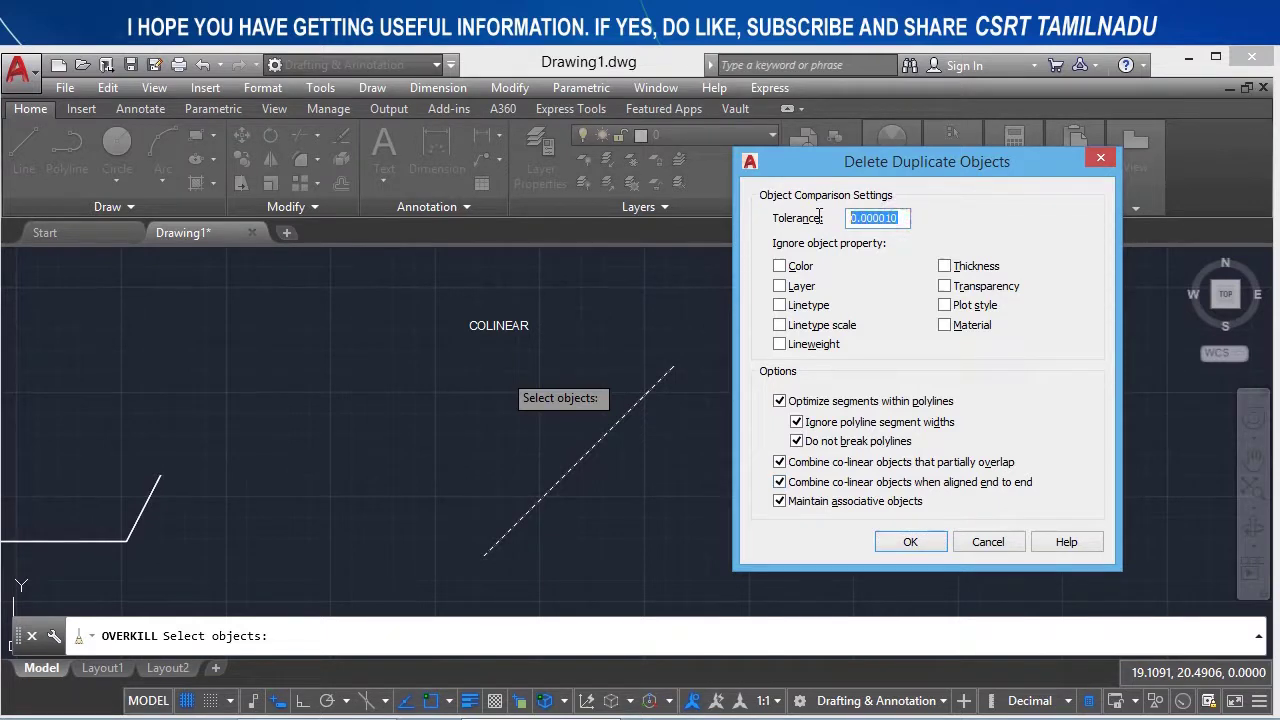
{"action": "type", "text": "0.5"}
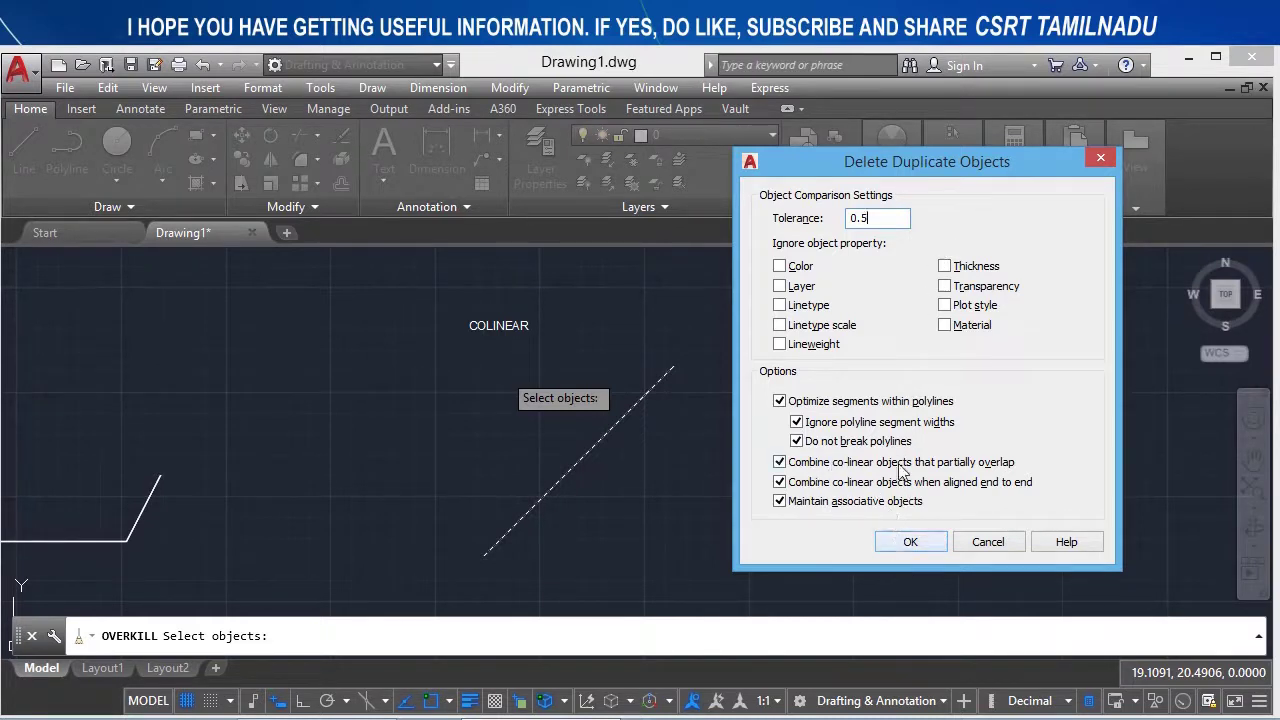
- Cancel OVERKILL, zoom in, and check the short upper and long lower colinear lines
{"action": "left_click", "coordinate": [905, 541]}
{"action": "scroll", "coordinate": [661, 388], "scroll_direction": "up", "scroll_amount": 5}
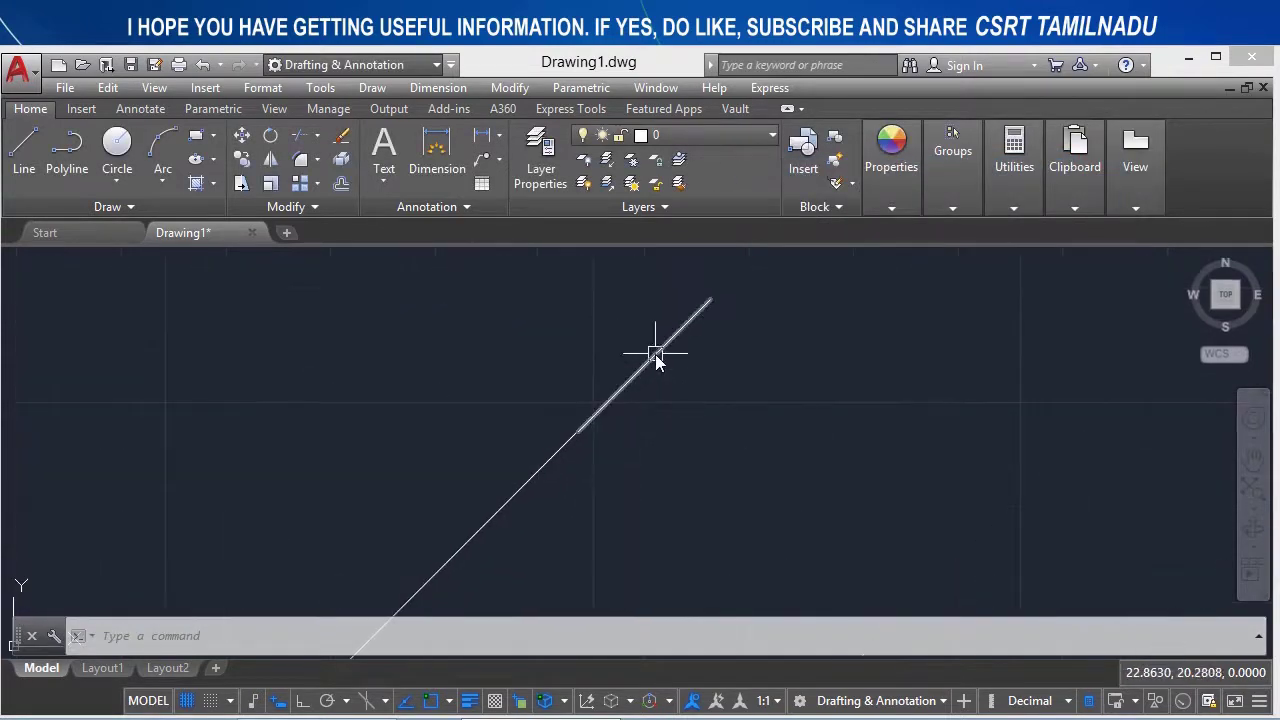
{"action": "left_click", "coordinate": [640, 372]}
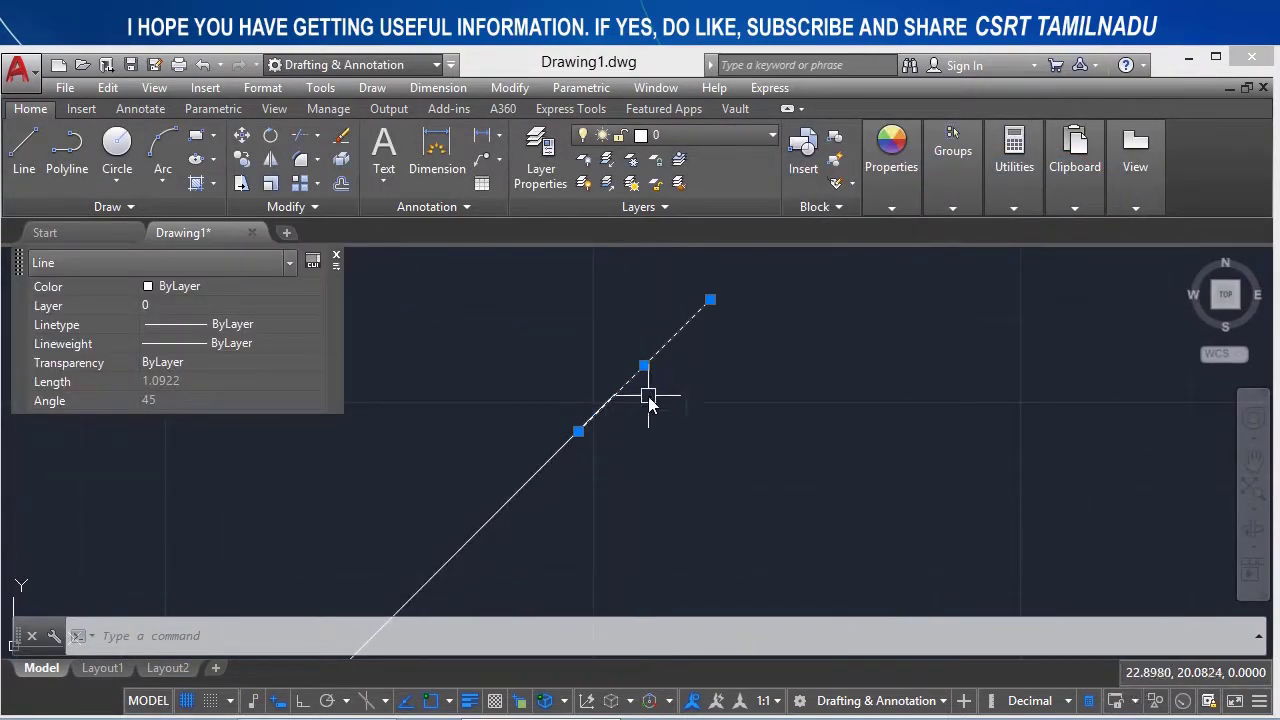
{"action": "key", "text": "Escape"}
{"action": "left_click", "coordinate": [553, 454]}
{"action": "key", "text": "Escape"}
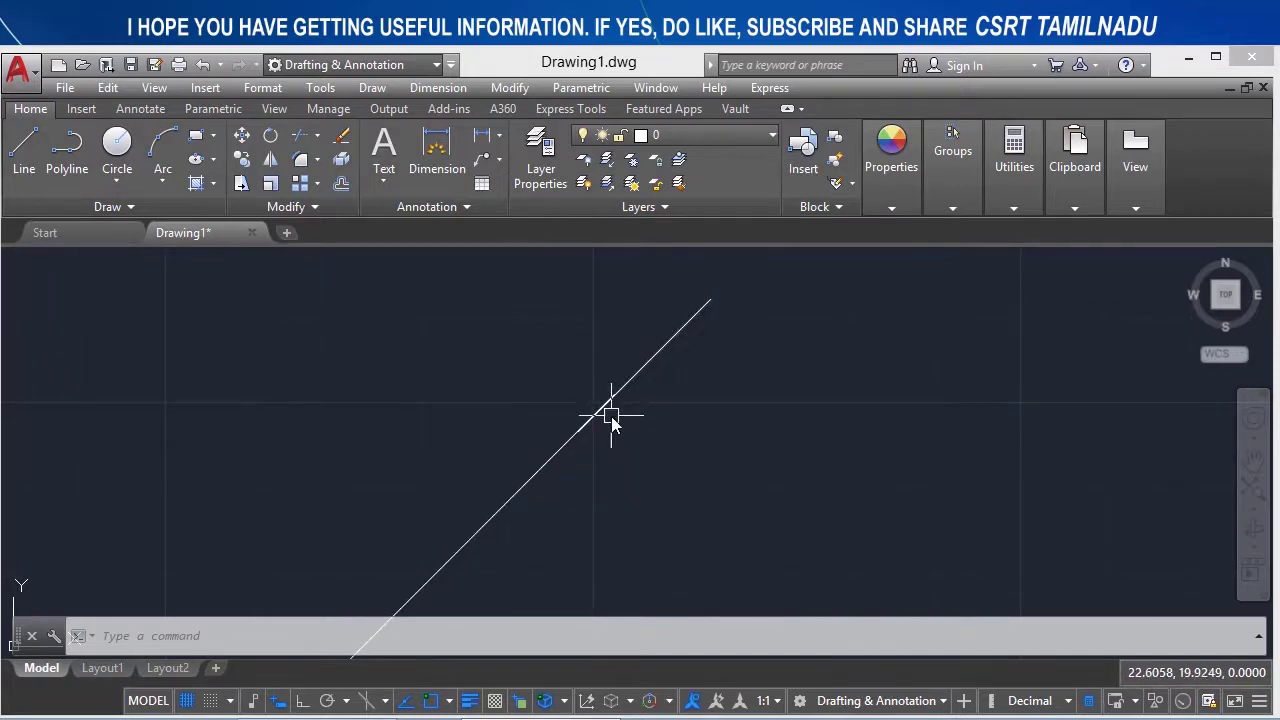
- Measure the overlap between the colinear lines with DIST: 0.3000 at 225°
{"action": "type", "text": "d"}
{"action": "type", "text": "i"}
{"action": "key", "text": "Return"}
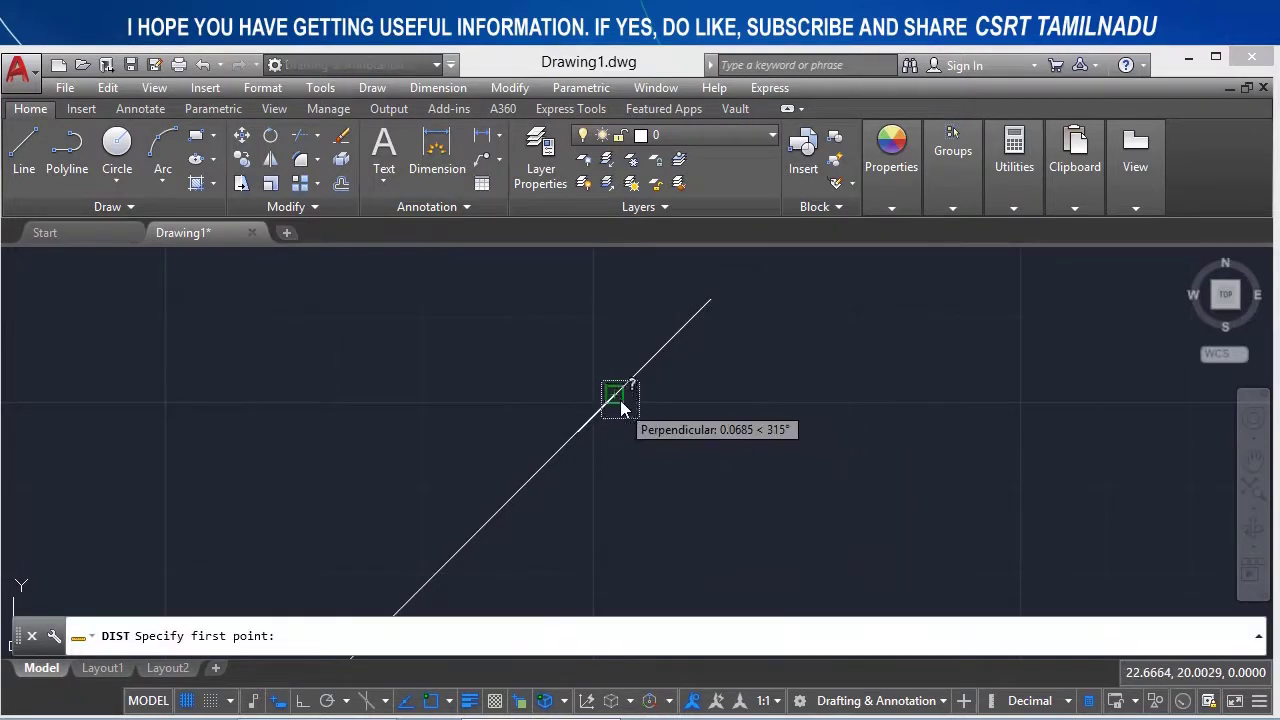
{"action": "left_click", "coordinate": [601, 425]}
{"action": "left_click", "coordinate": [576, 432]}
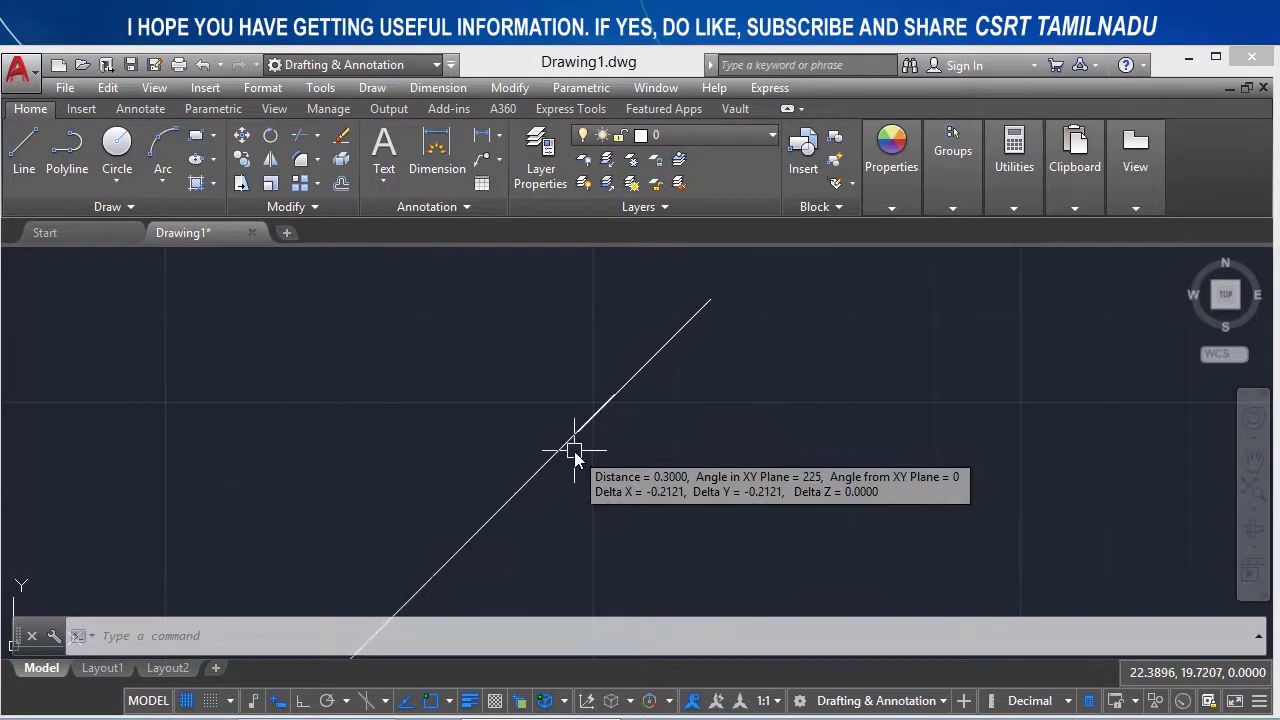
{"action": "key", "text": "F2"}
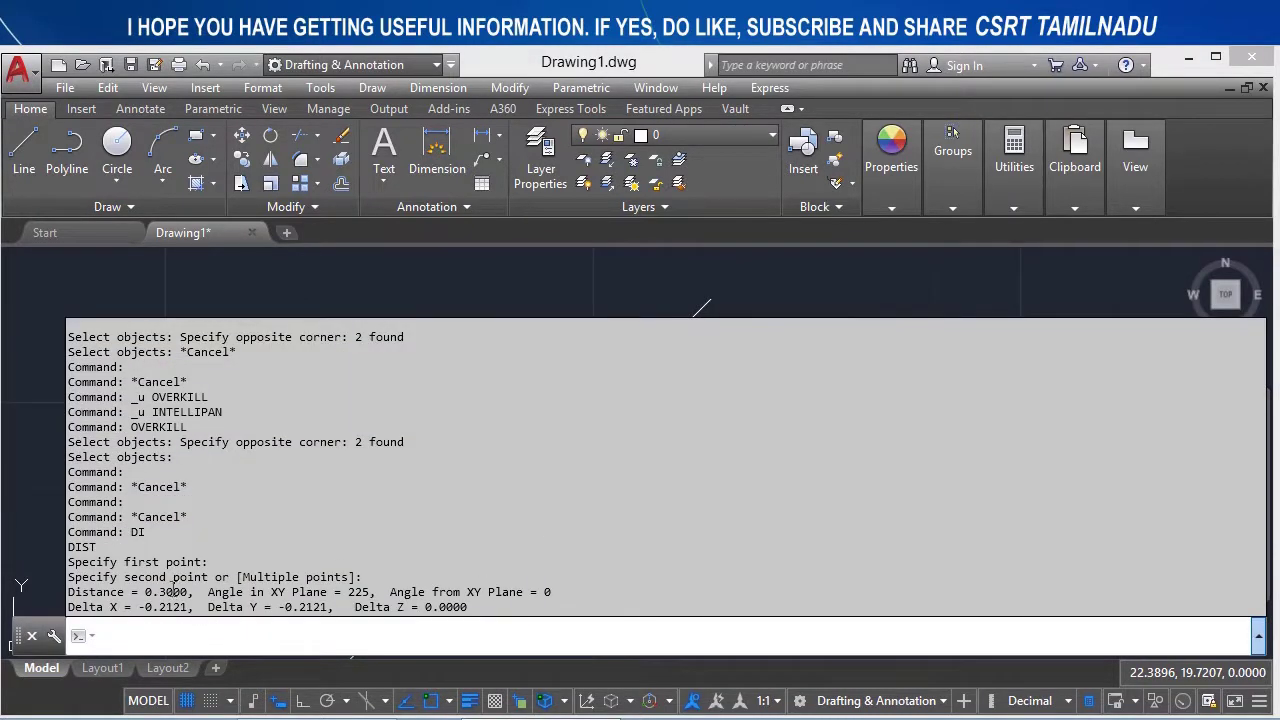
{"action": "key", "text": "F2"}
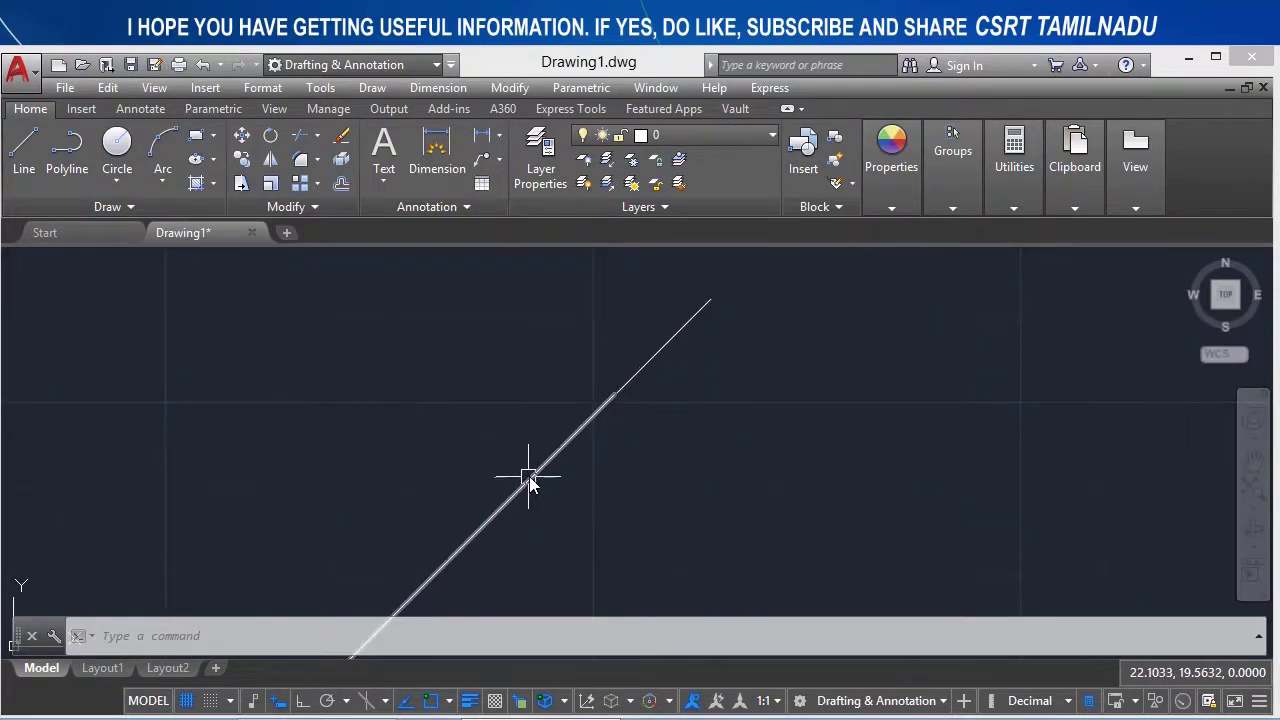
- Run OVERKILL at 0.5 tolerance to merge the COLINEAR pieces into one 6.3857-long line
{"action": "type", "text": "overkill"}
{"action": "key", "text": "Return"}
{"action": "left_click", "coordinate": [699, 457]}
{"action": "left_click", "coordinate": [570, 400]}
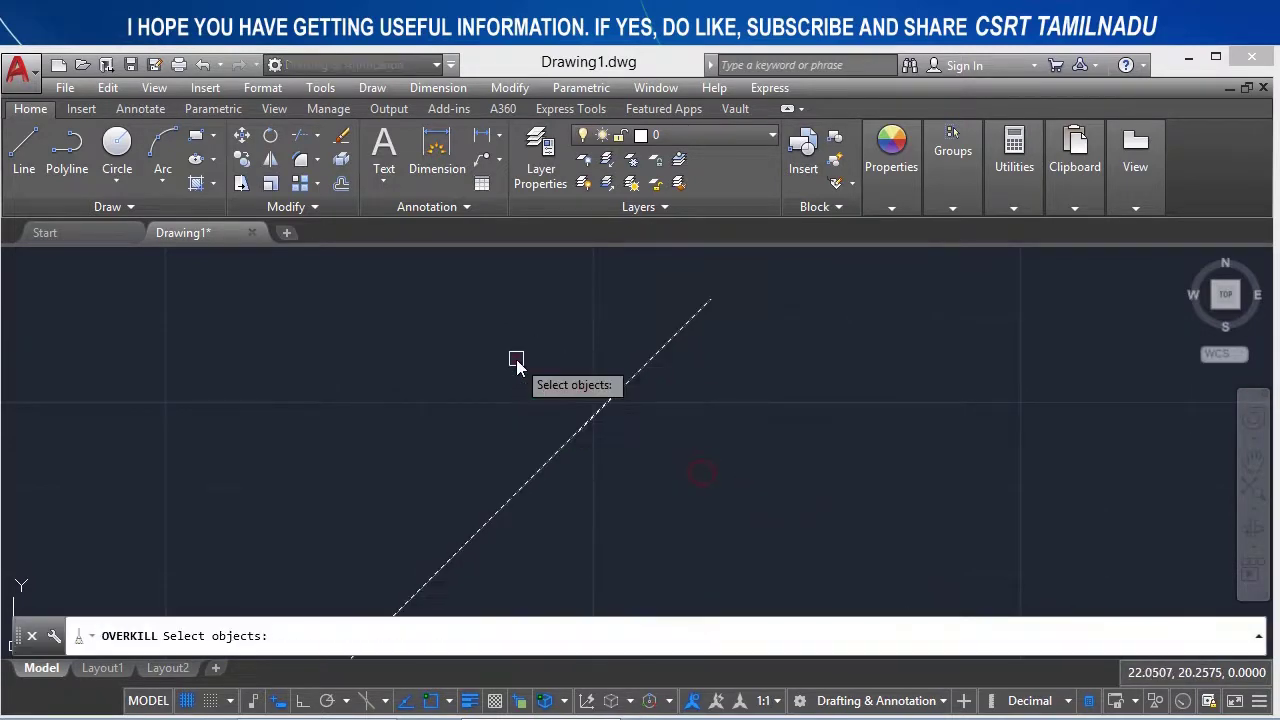
{"action": "key", "text": "Return"}
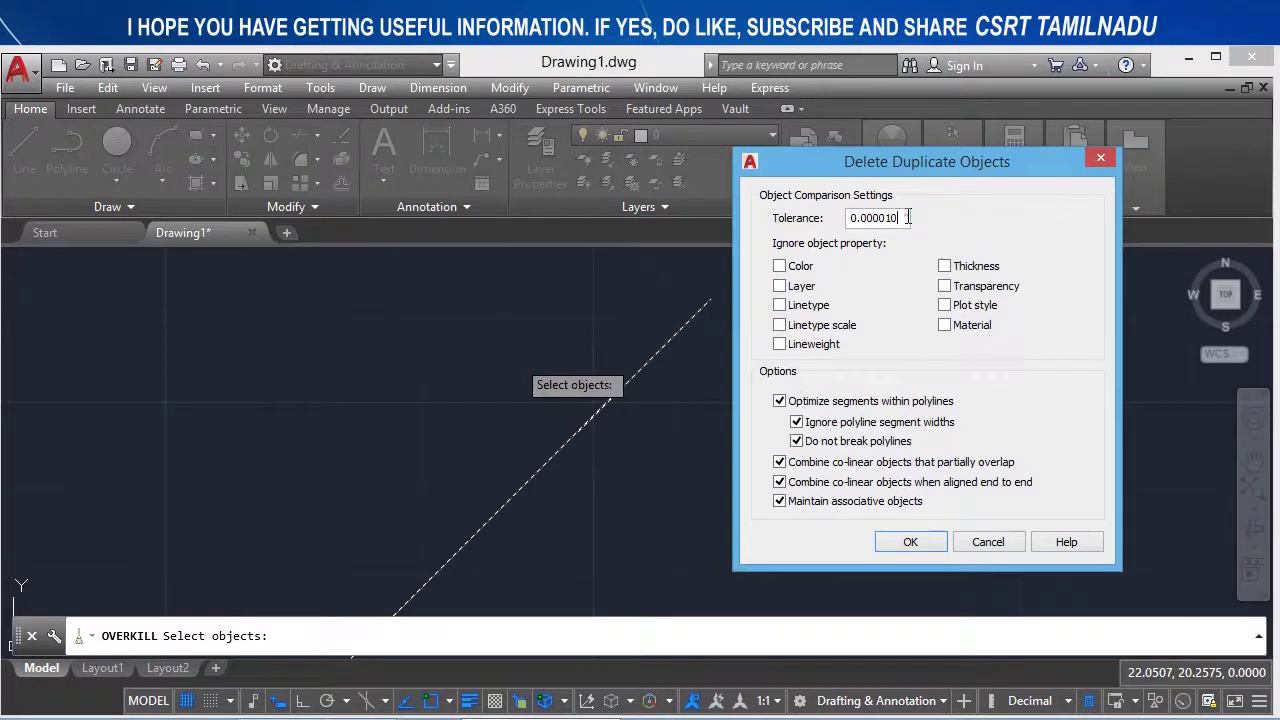
{"action": "double_click", "coordinate": [908, 217]}
{"action": "type", "text": "0.5"}
{"action": "left_click", "coordinate": [913, 545]}
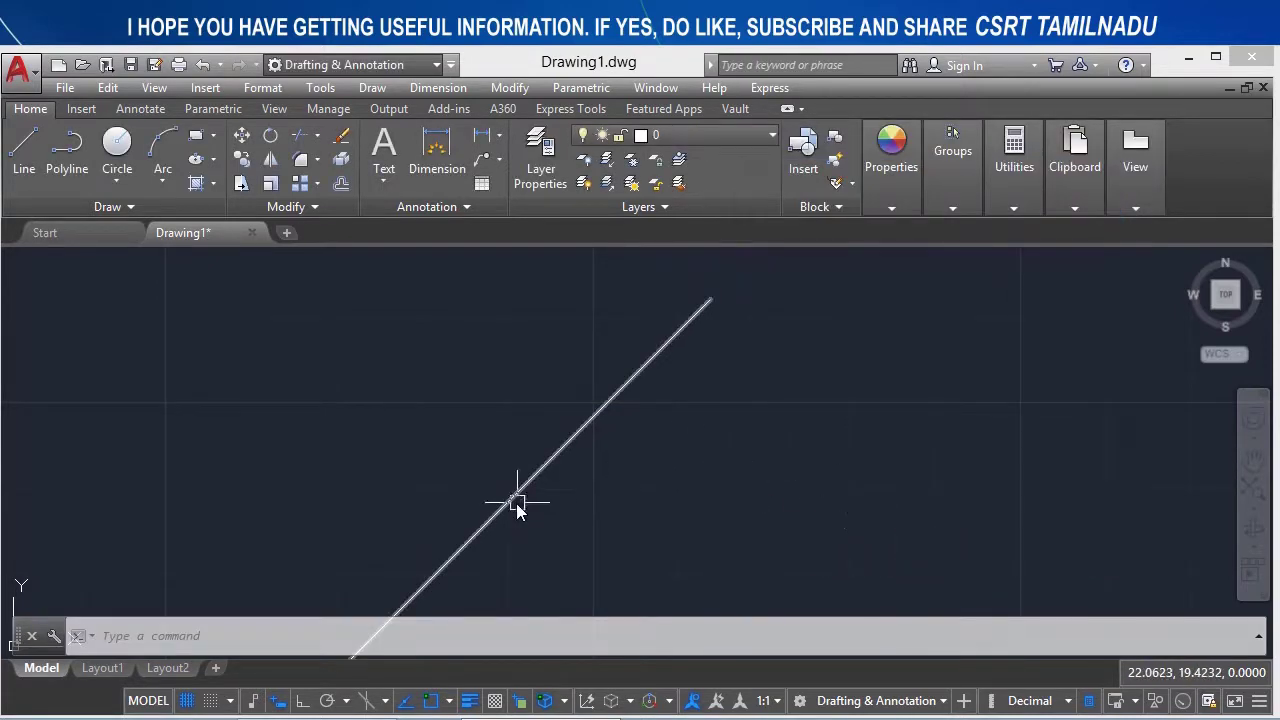
{"action": "left_click", "coordinate": [514, 505]}
- Select the END TO END line, revealing two overlapping polylines in selection cycling
{"action": "scroll", "coordinate": [545, 470], "scroll_direction": "down", "scroll_amount": 3}
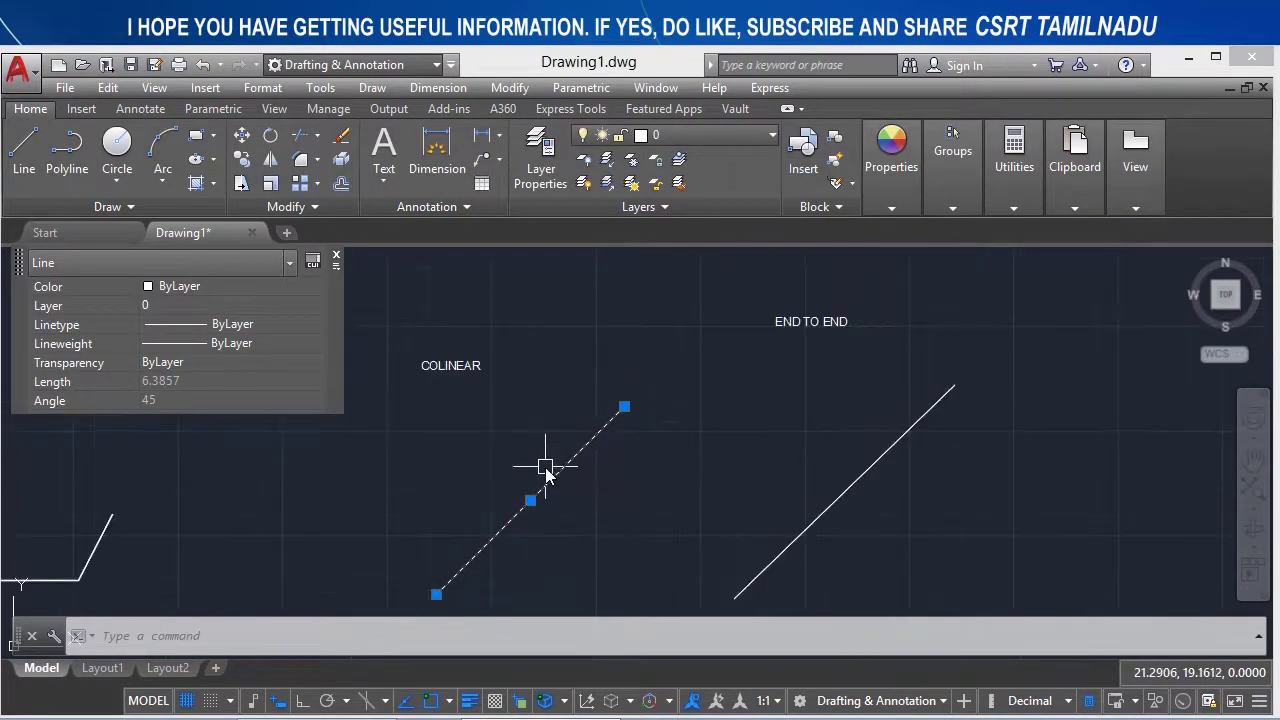
{"action": "scroll", "coordinate": [545, 470], "scroll_direction": "up", "scroll_amount": 5}
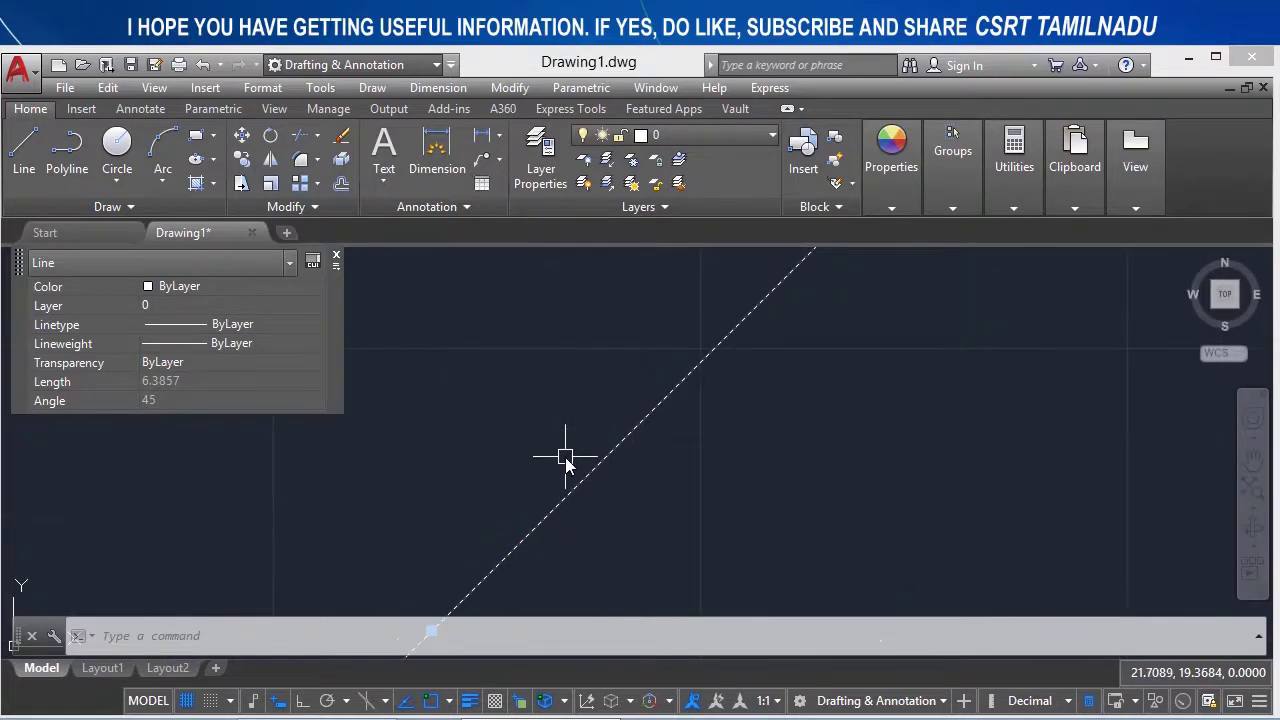
{"action": "scroll", "coordinate": [1109, 470], "scroll_direction": "down", "scroll_amount": 3}
{"action": "mouse_move", "coordinate": [1109, 468]}
{"action": "middle_mouse_down"}
{"action": "mouse_move", "coordinate": [560, 437]}
{"action": "mouse_move", "coordinate": [515, 420]}
{"action": "middle_mouse_up"}
{"action": "scroll", "coordinate": [514, 425], "scroll_direction": "up", "scroll_amount": 2}
{"action": "scroll", "coordinate": [515, 420], "scroll_direction": "down", "scroll_amount": 2}
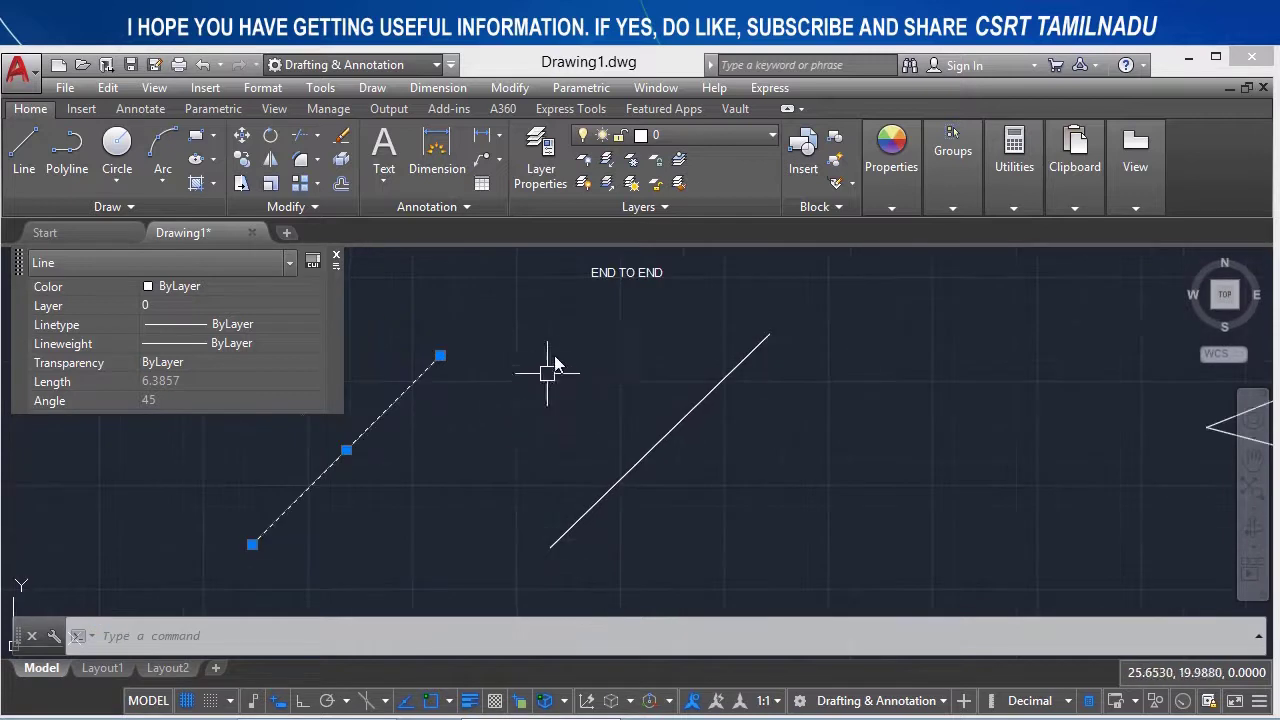
{"action": "left_click", "coordinate": [752, 350]}
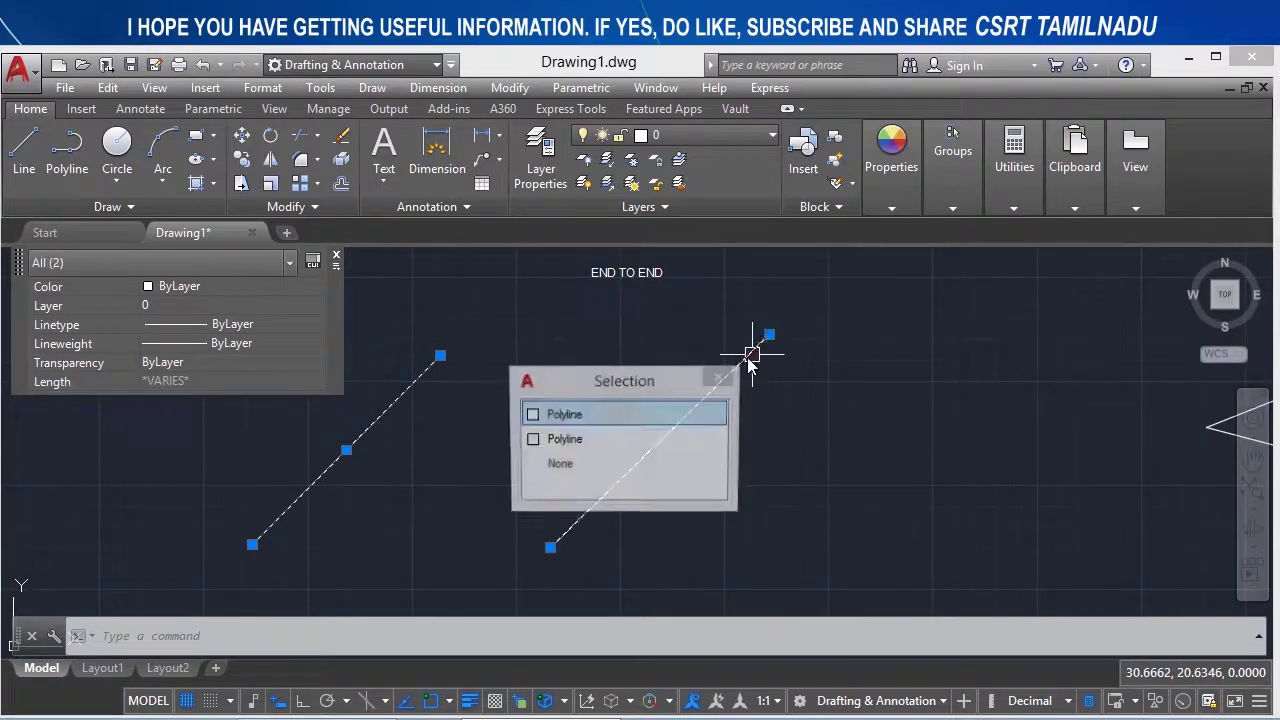
{"action": "left_click", "coordinate": [588, 463]}
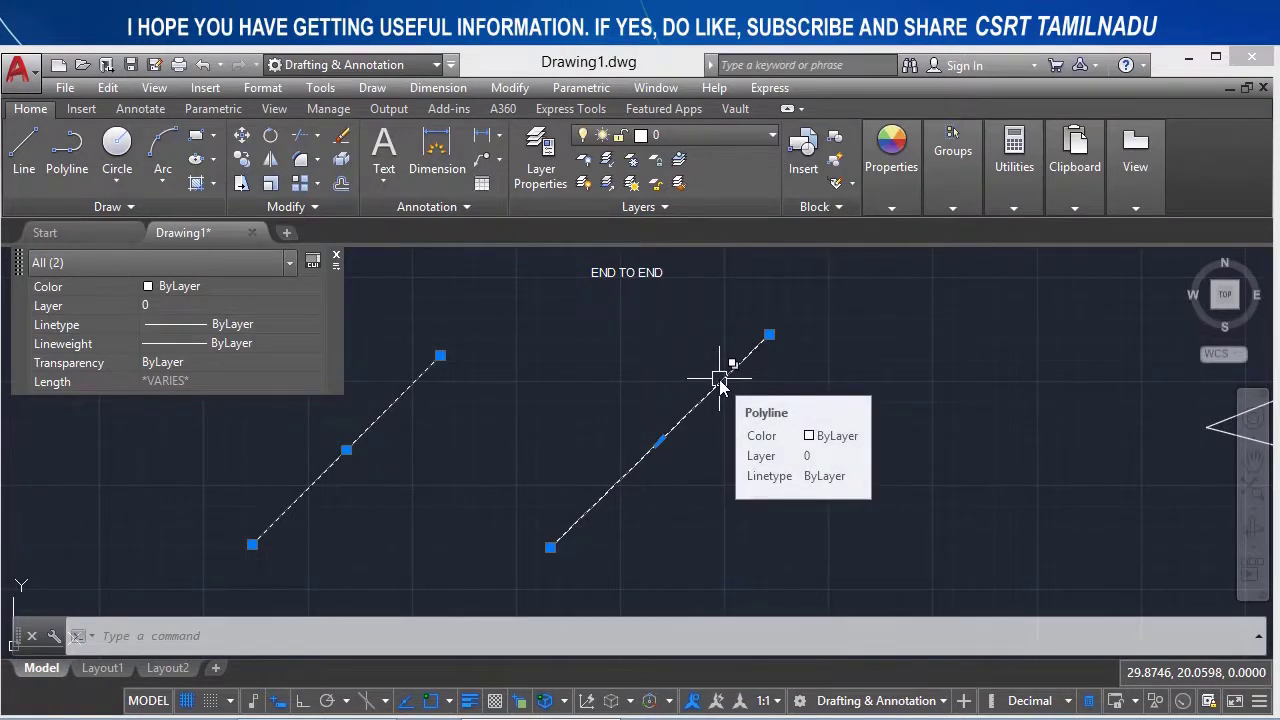
- Cancel OVERKILL and inspect each of the two END TO END polylines separately
{"action": "type", "text": "ove"}
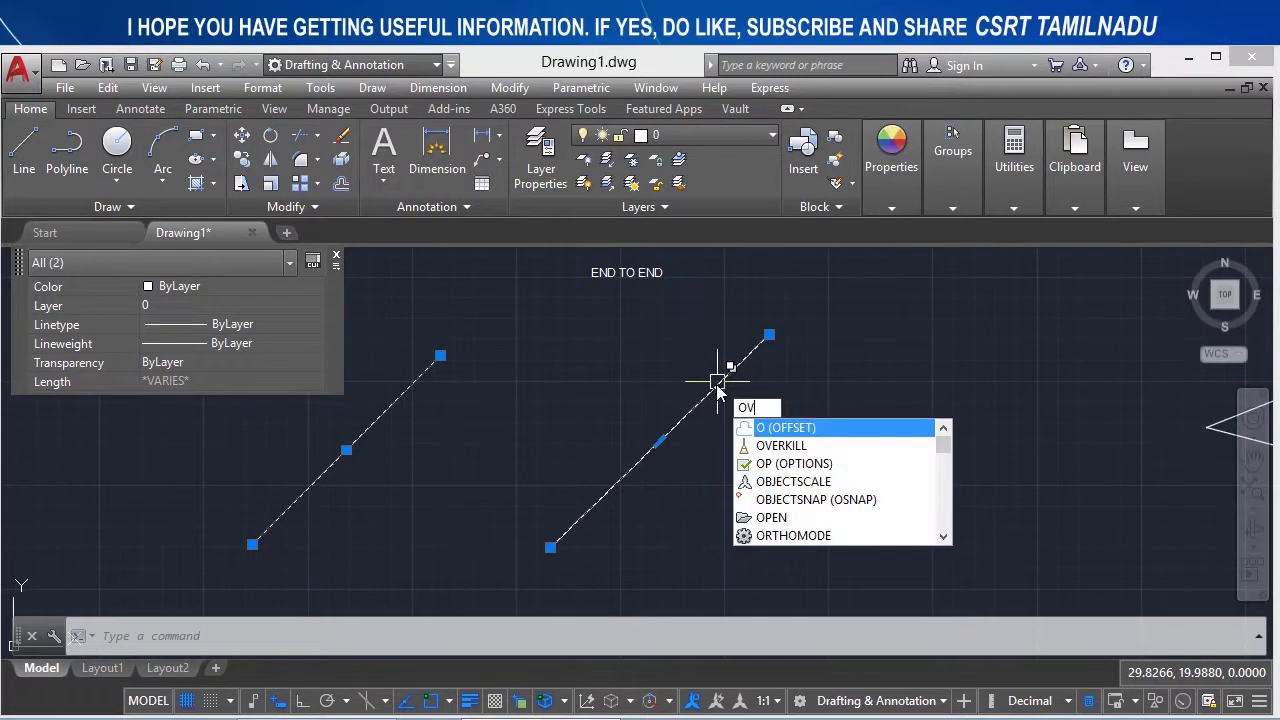
{"action": "key", "text": "Return"}
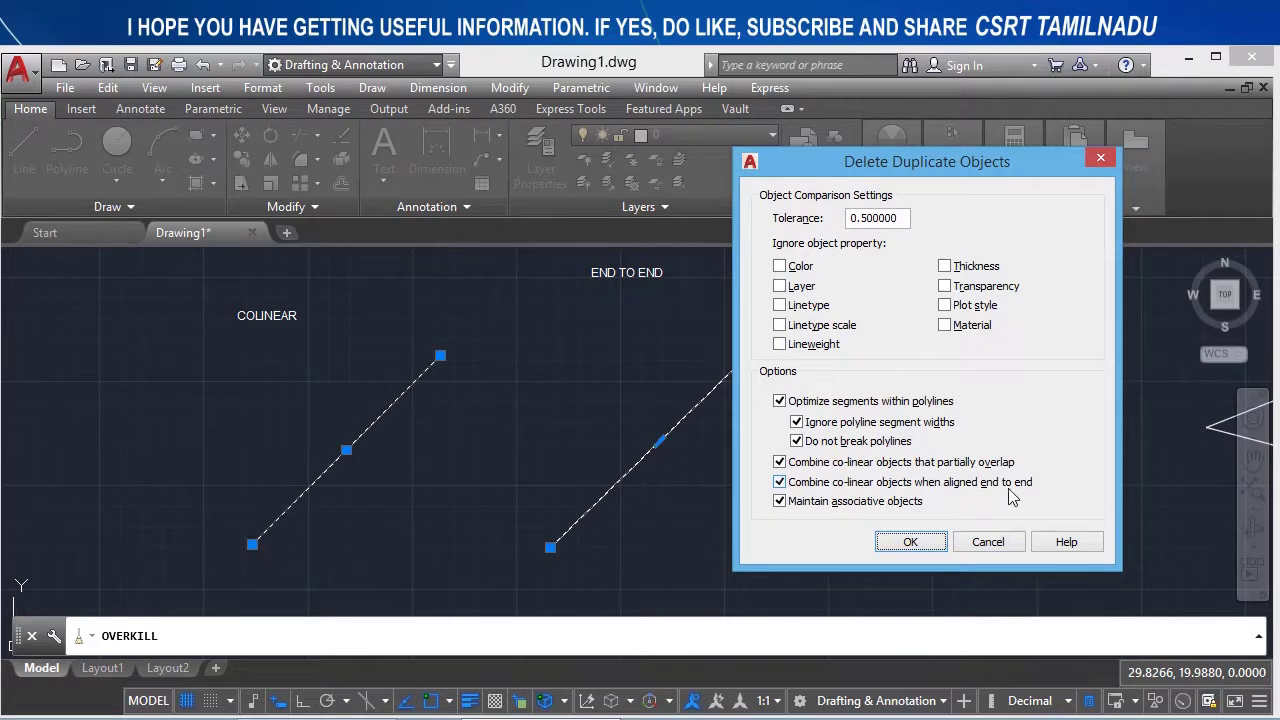
{"action": "left_click", "coordinate": [972, 539]}
{"action": "left_click", "coordinate": [704, 407]}
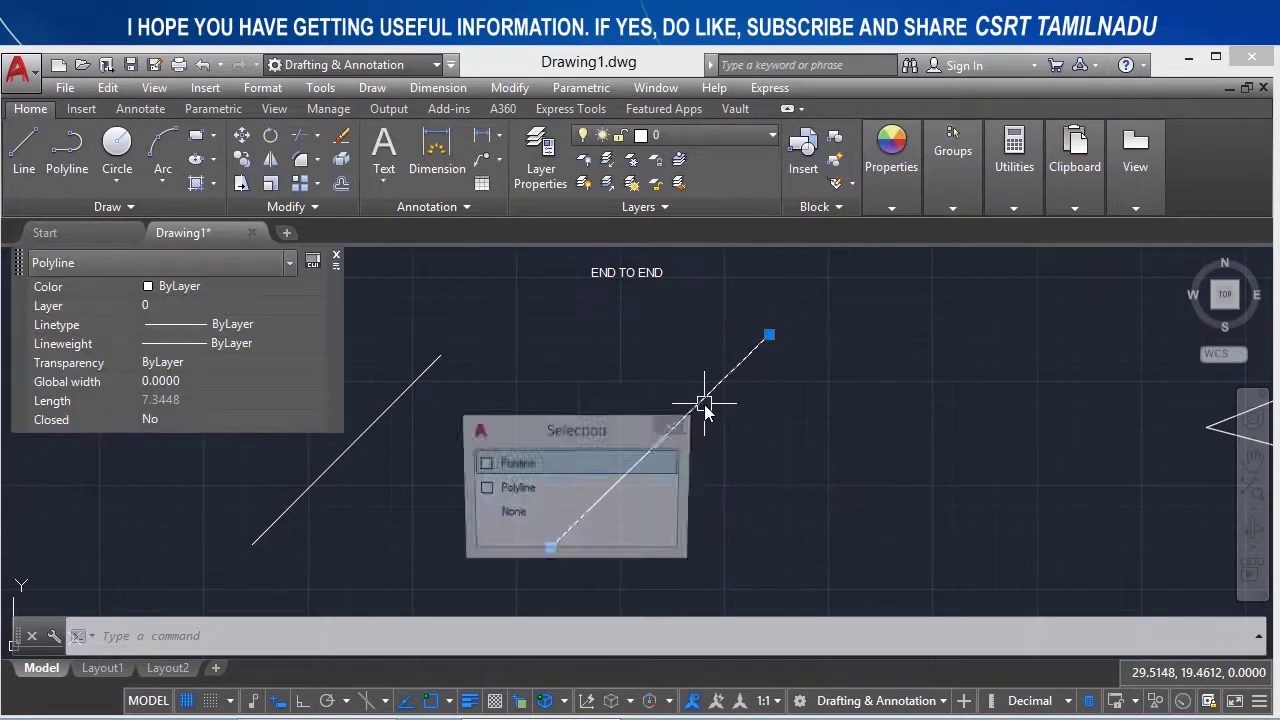
{"action": "left_click", "coordinate": [614, 470]}
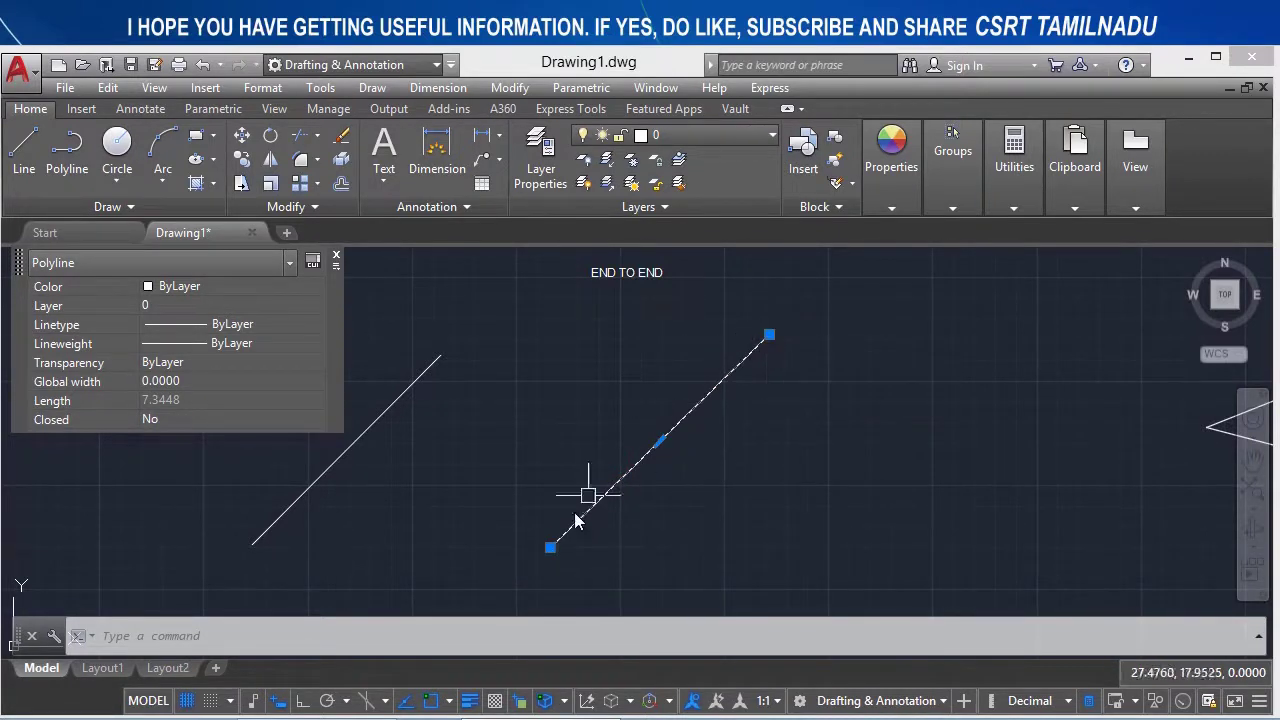
{"action": "left_click", "coordinate": [605, 500]}
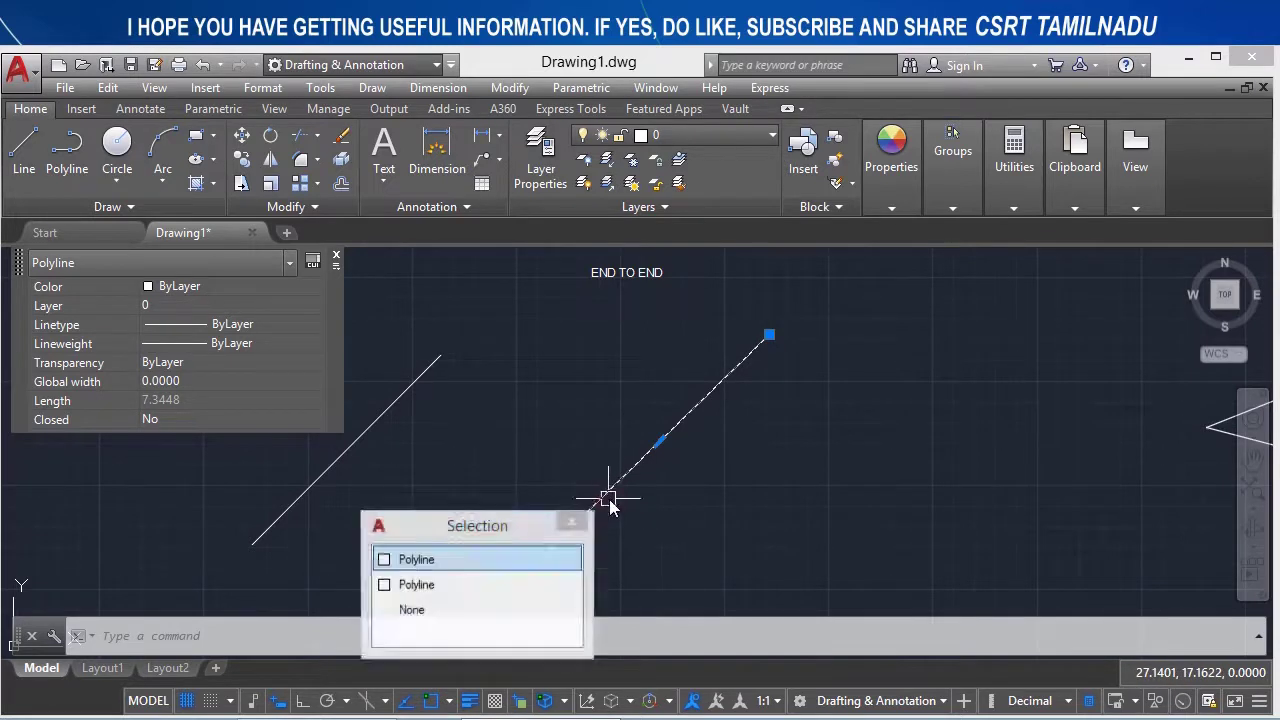
{"action": "left_click", "coordinate": [504, 582]}
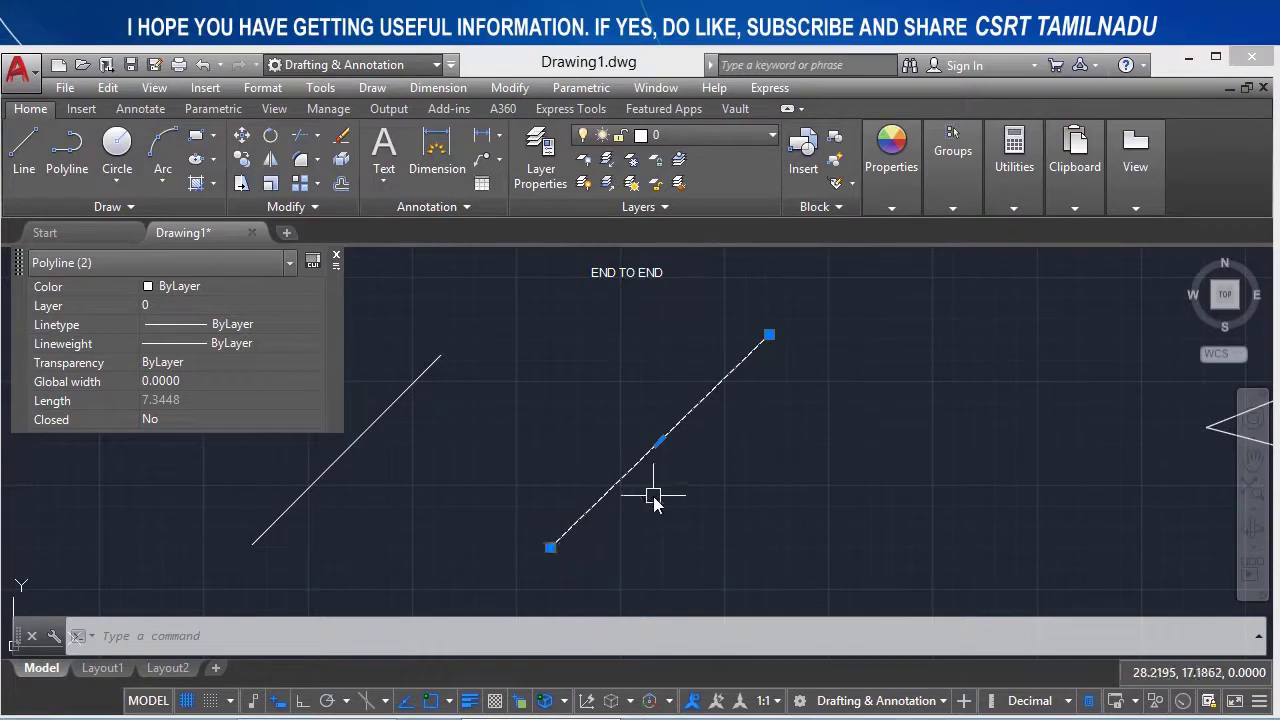
{"action": "key", "text": "Escape"}
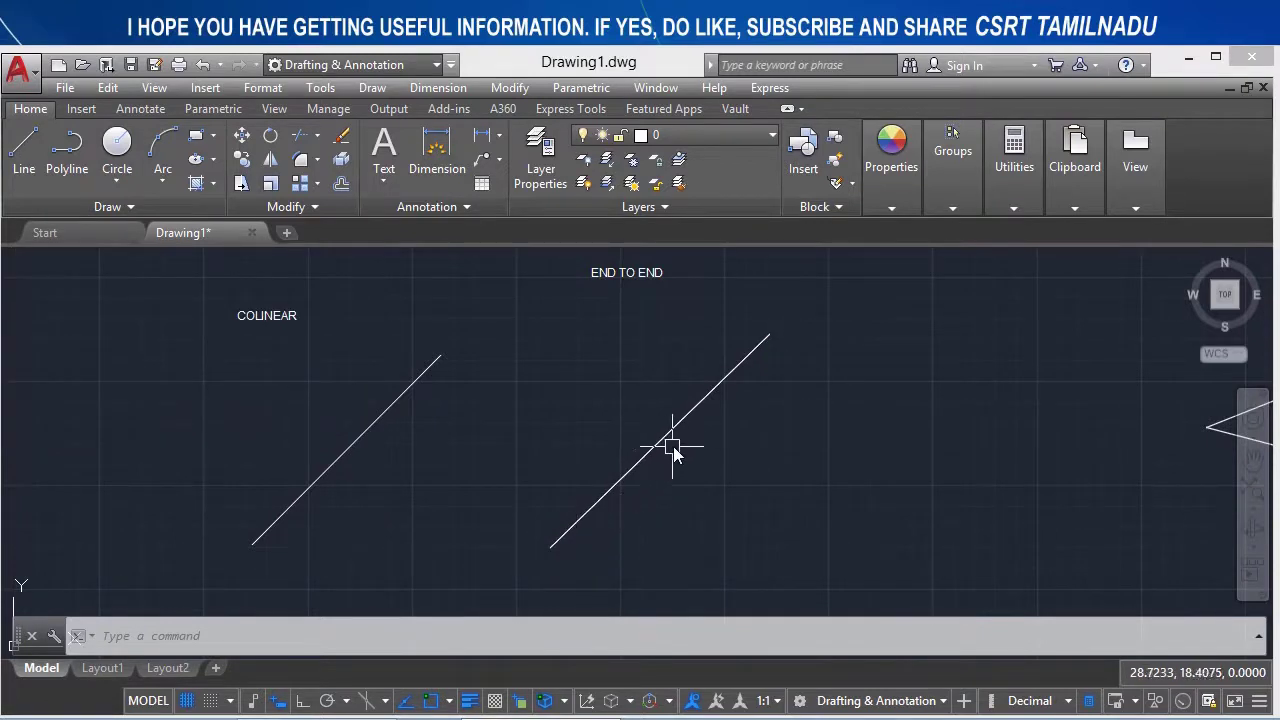
- Run OVERKILL with default options on both lines, merging them into one 7.3448-long polyline
{"action": "left_click", "coordinate": [736, 468]}
{"action": "left_click", "coordinate": [650, 400]}
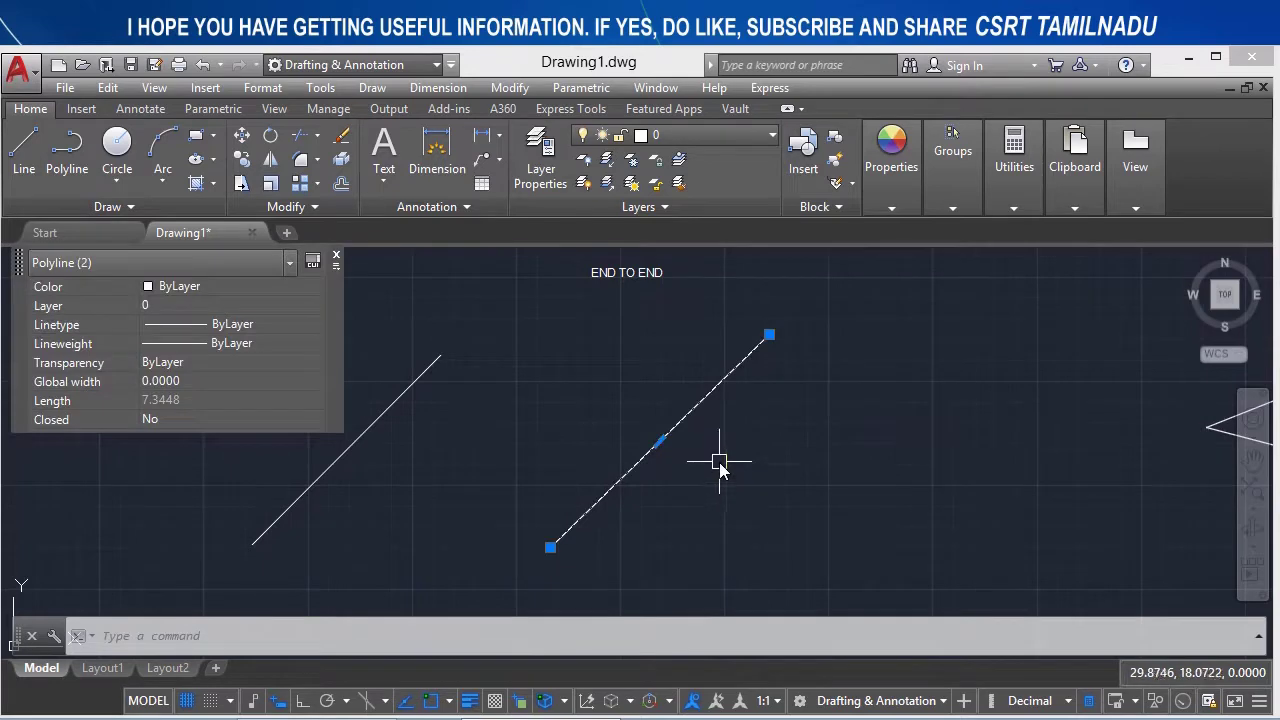
{"action": "type", "text": "overkill"}
{"action": "key", "text": "Return"}
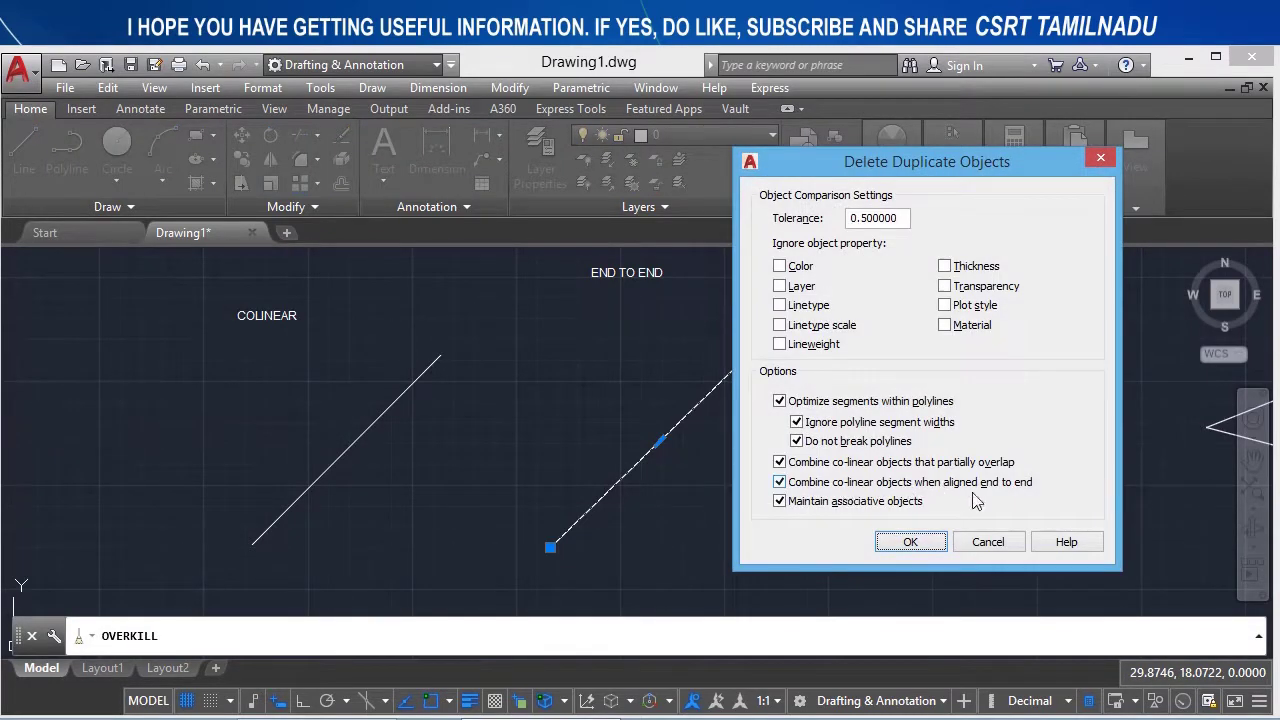
{"action": "left_click", "coordinate": [928, 543]}
{"action": "left_click", "coordinate": [717, 383]}
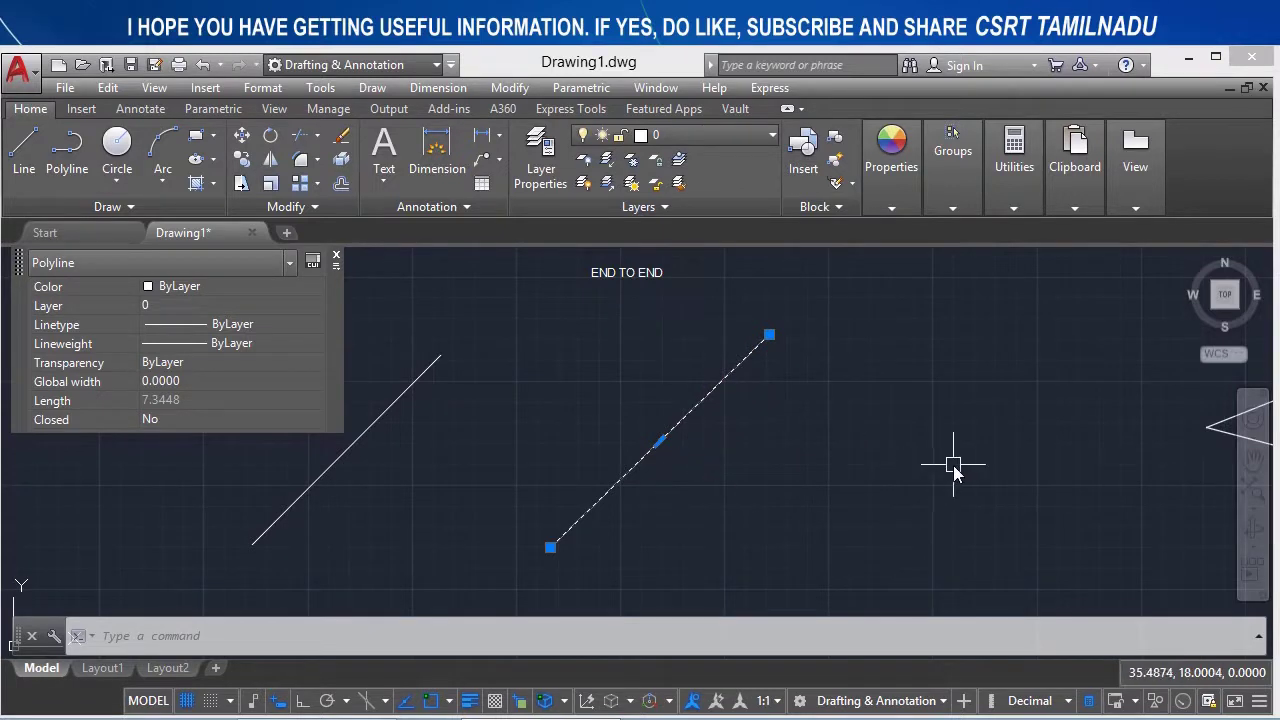
- Bring the triangle into view, then start and cancel OVERKILL without changes
{"action": "middle_click_drag", "start_coordinate": [1069, 465], "coordinate": [268, 505]}
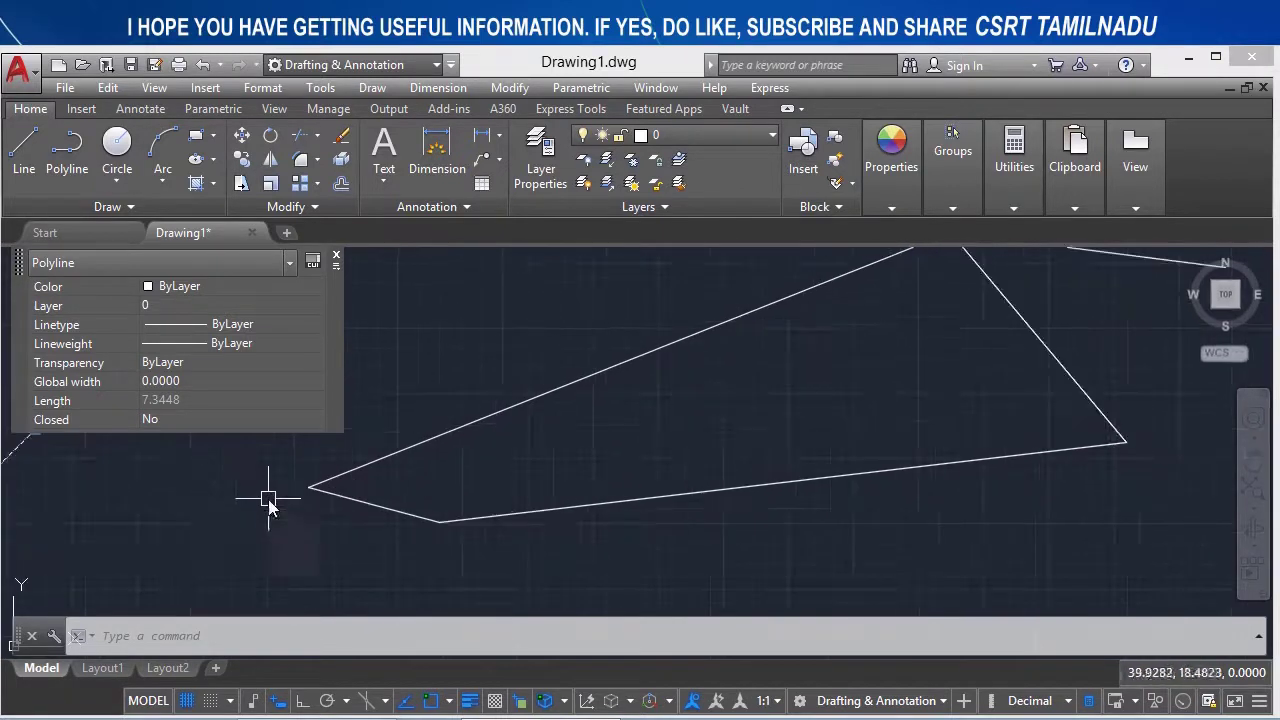
{"action": "scroll", "coordinate": [360, 474], "scroll_direction": "down", "scroll_amount": 2}
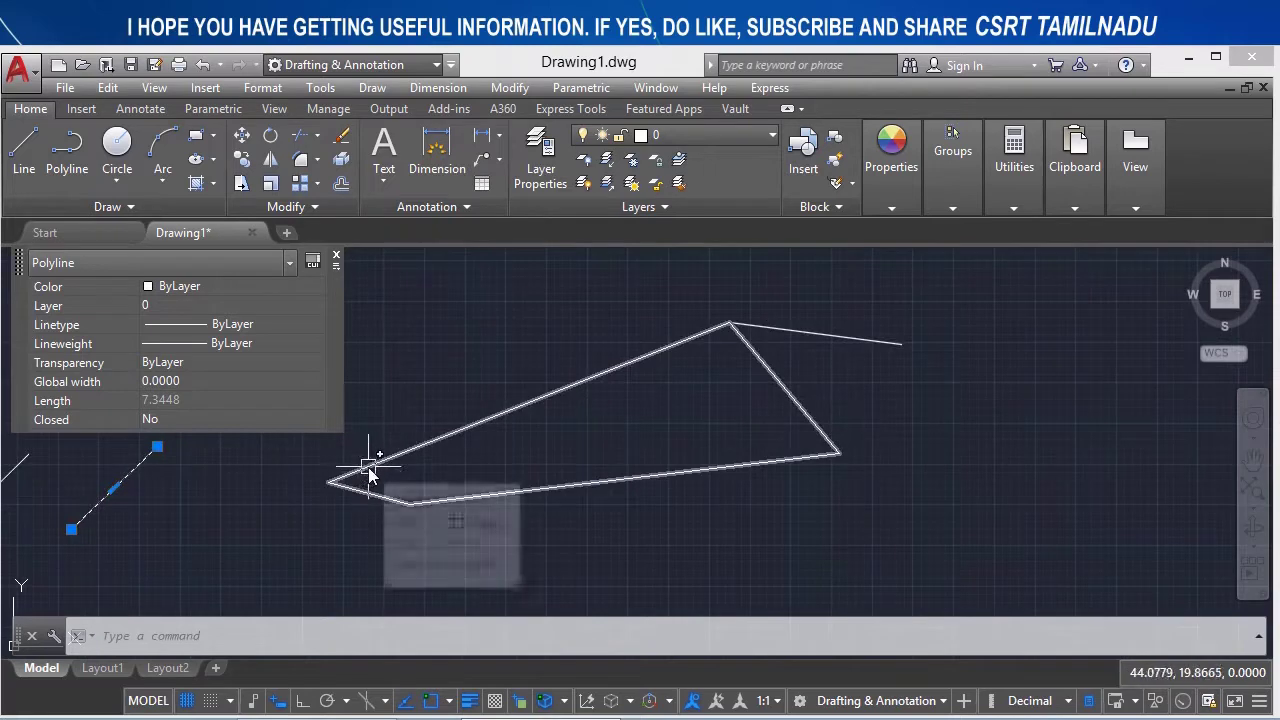
{"action": "type", "text": "overkill"}
{"action": "key", "text": "Return"}
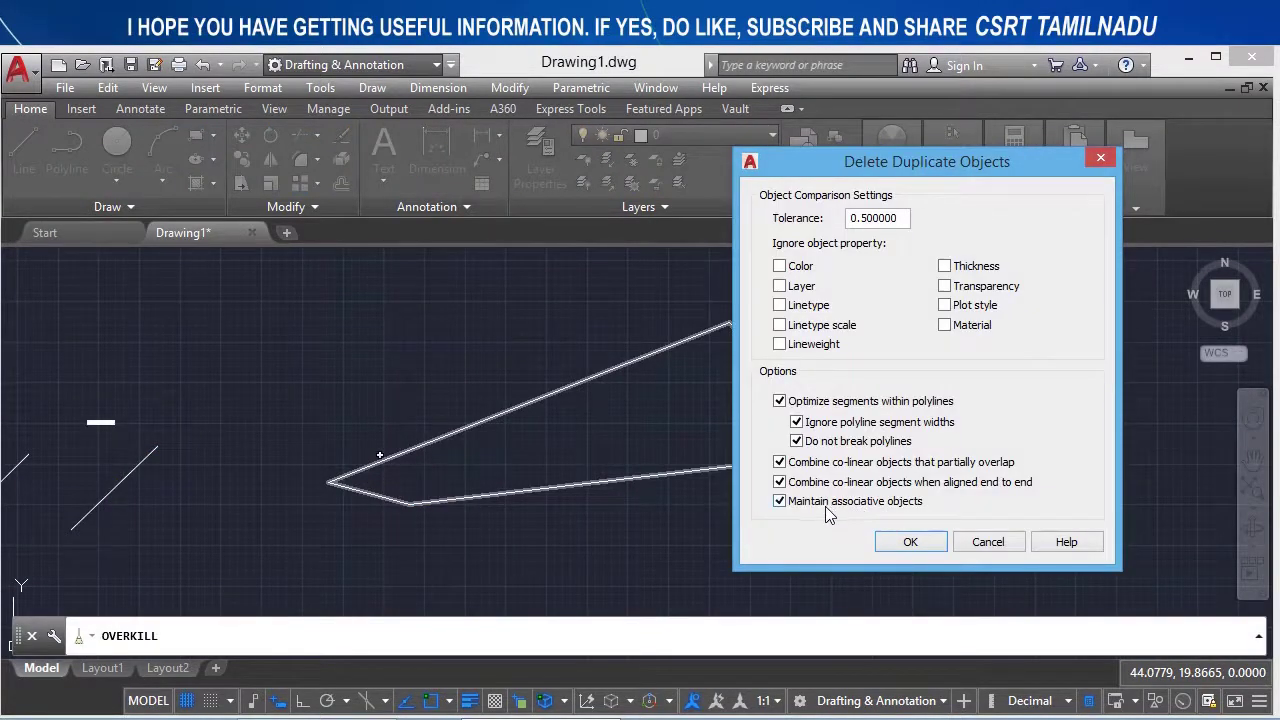
{"action": "left_click", "coordinate": [990, 545]}
- Hatch the inside of the triangle with the ANSI31 pattern
{"action": "type", "text": "h"}
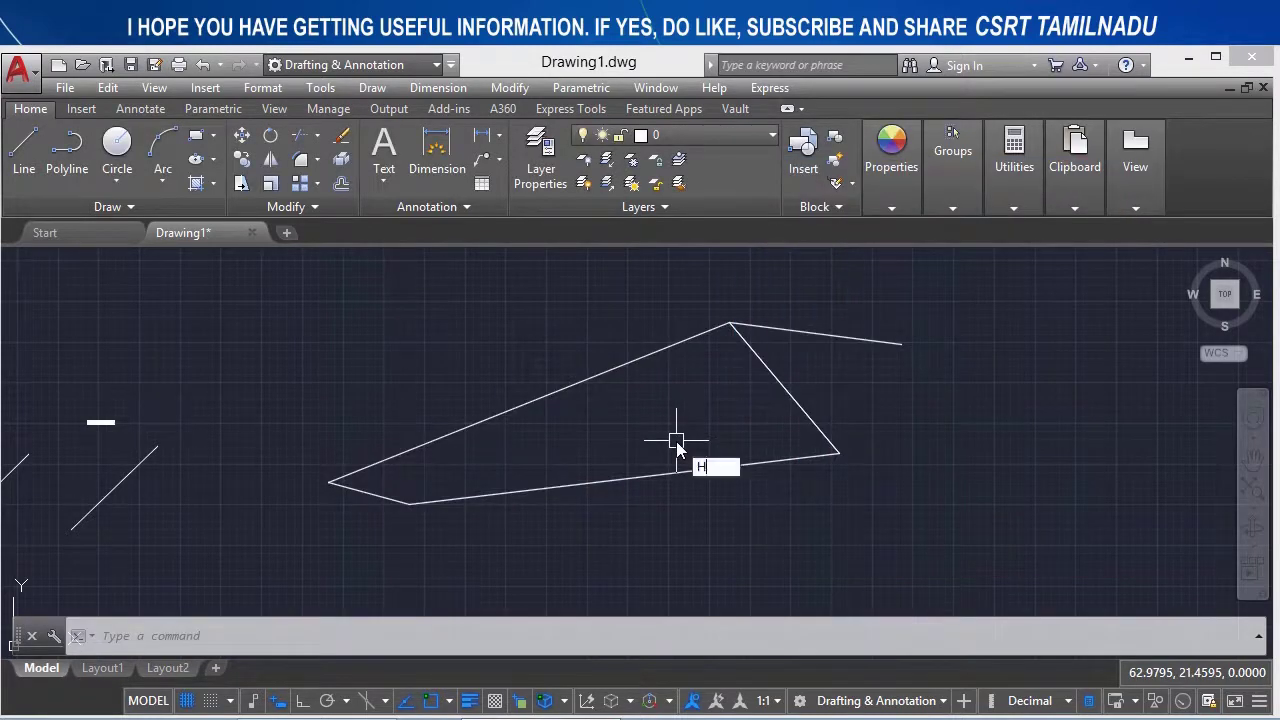
{"action": "key", "text": "Return"}
{"action": "left_click", "coordinate": [645, 482]}
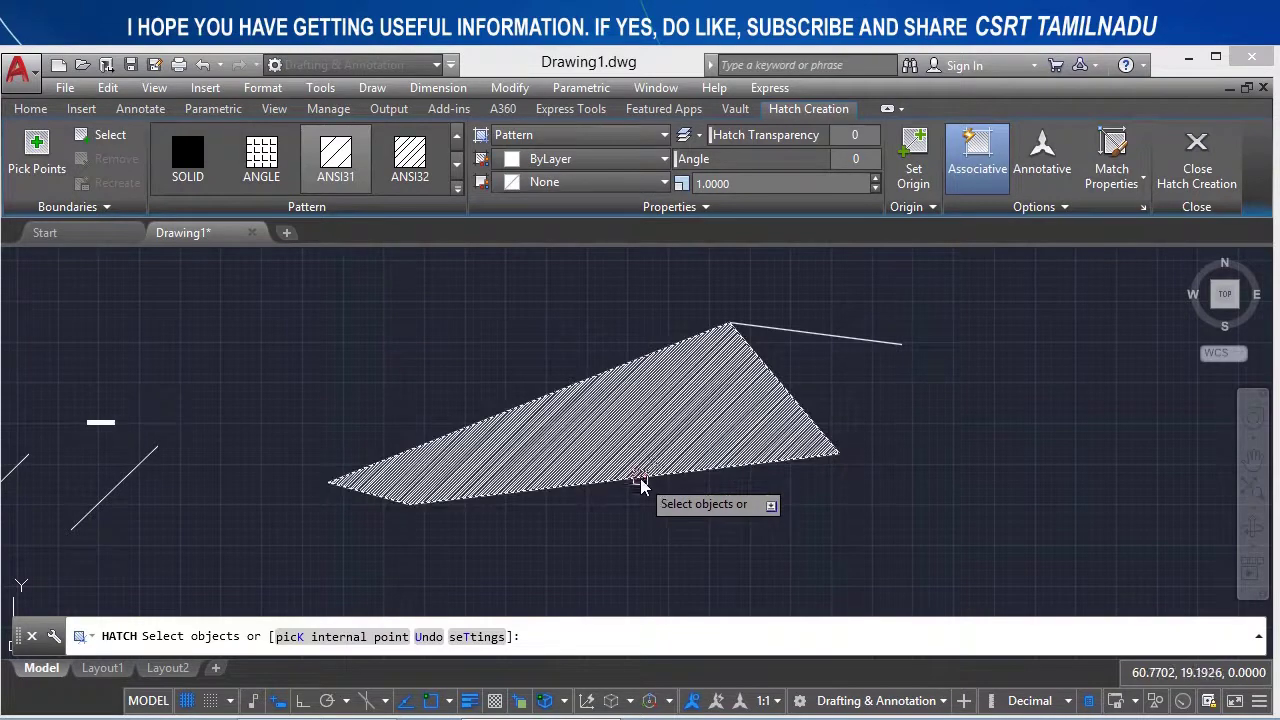
{"action": "key", "text": "Return"}
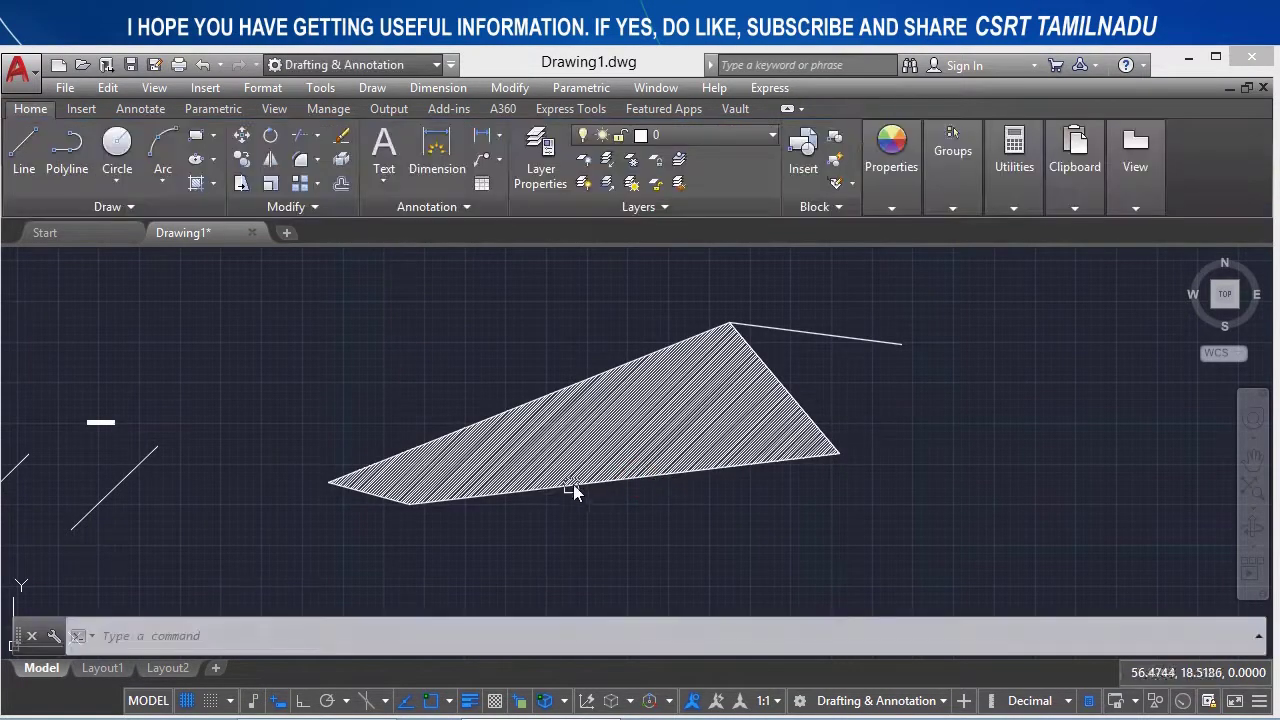
- Inspect the closed 68.7759-long triangle polyline, the open edge polyline, and the hatch
{"action": "left_click", "coordinate": [586, 467]}
{"action": "left_click", "coordinate": [386, 542]}
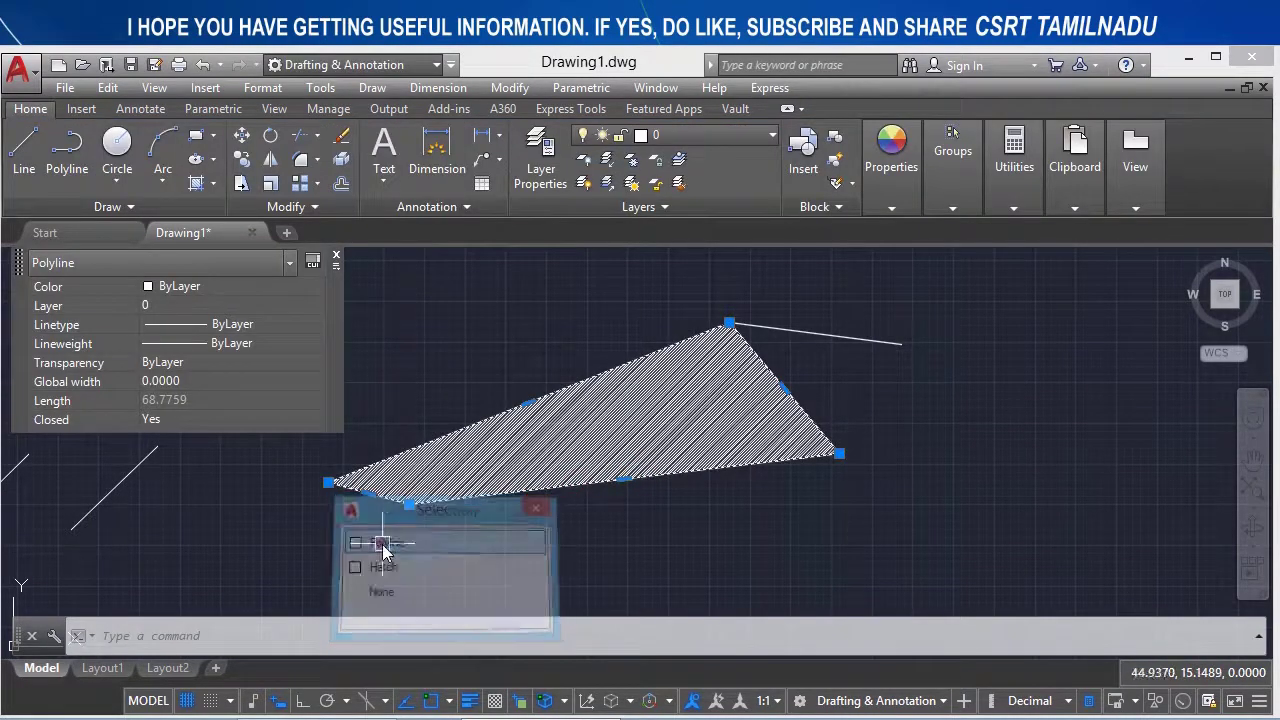
{"action": "key", "text": "Escape"}
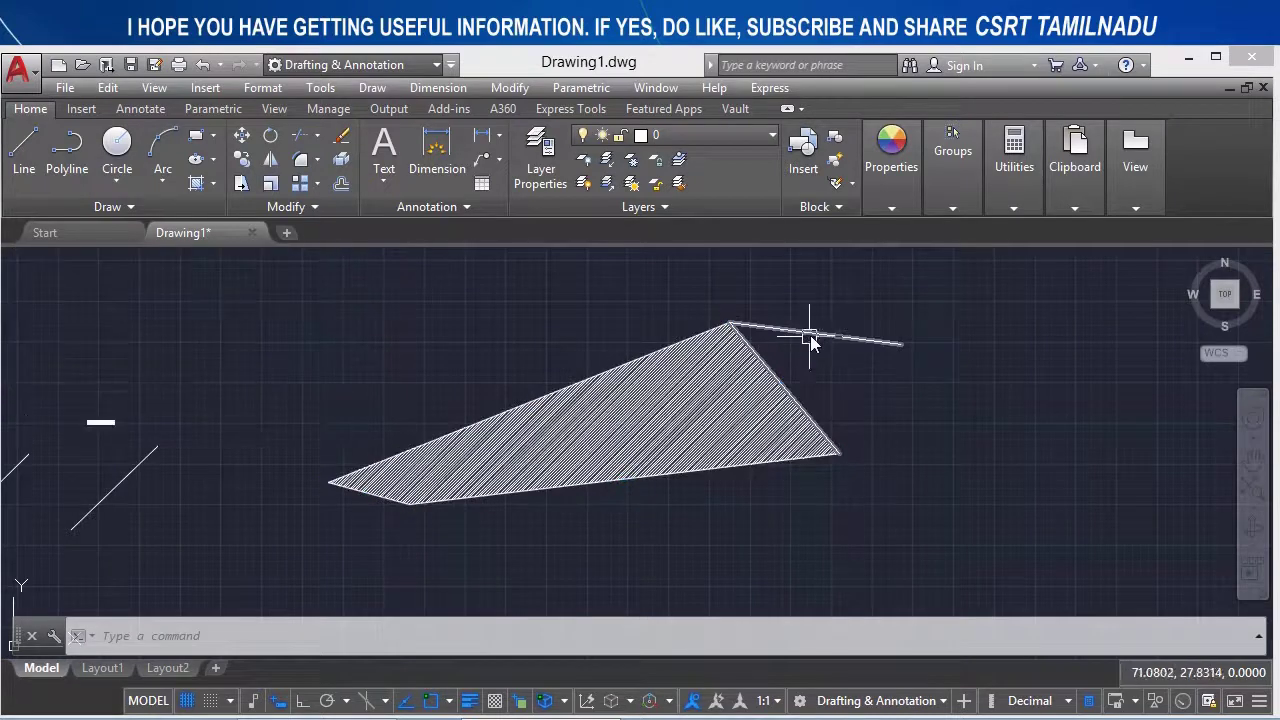
{"action": "left_click", "coordinate": [818, 335]}
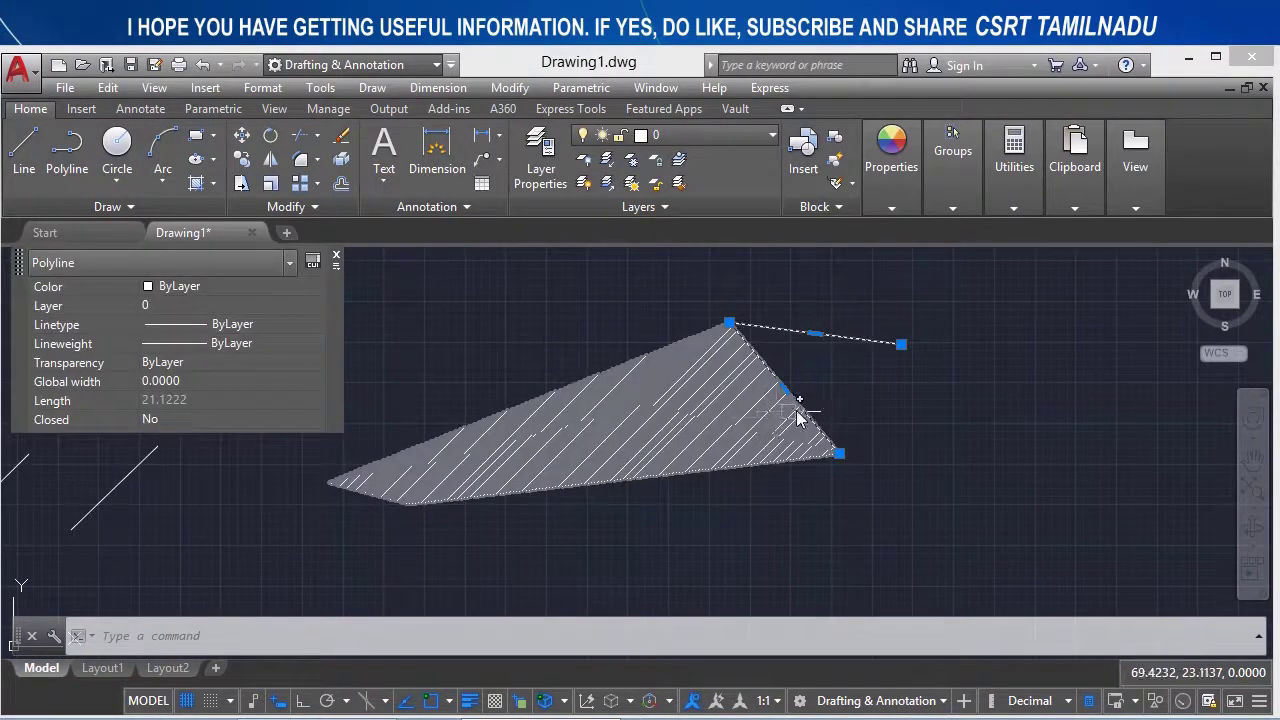
{"action": "key", "text": "Escape"}
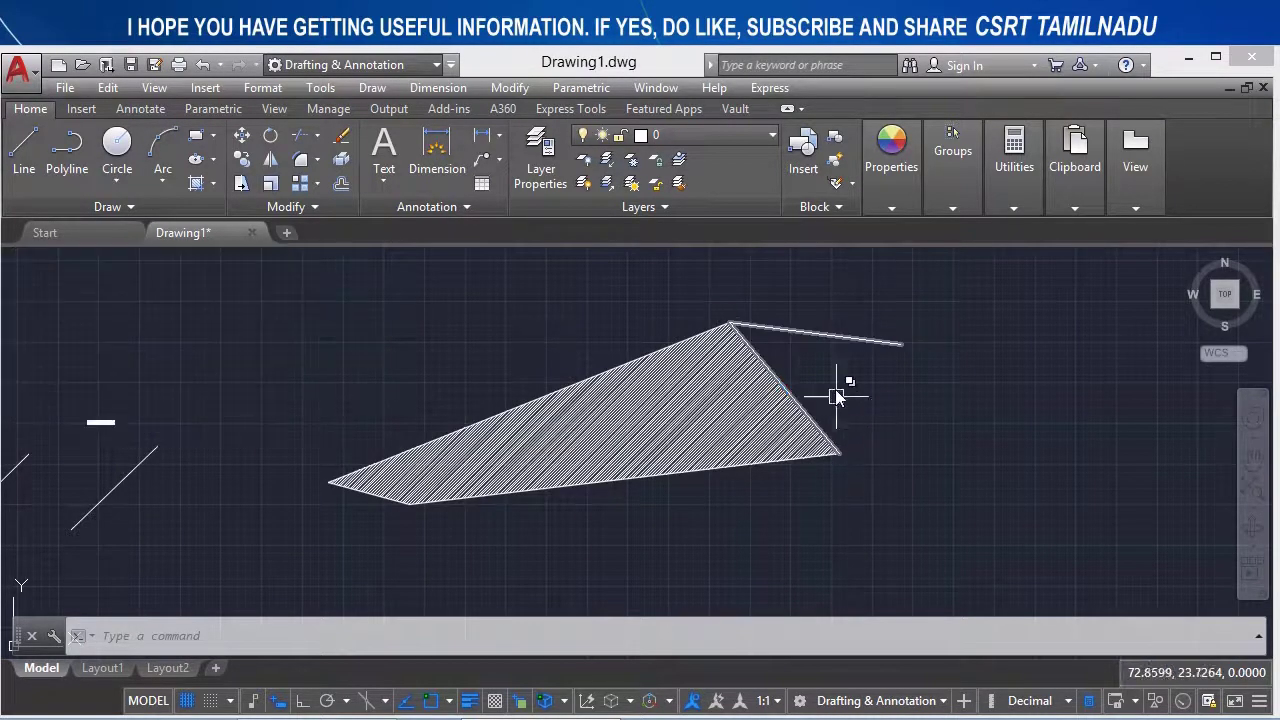
{"action": "left_click", "coordinate": [711, 420]}
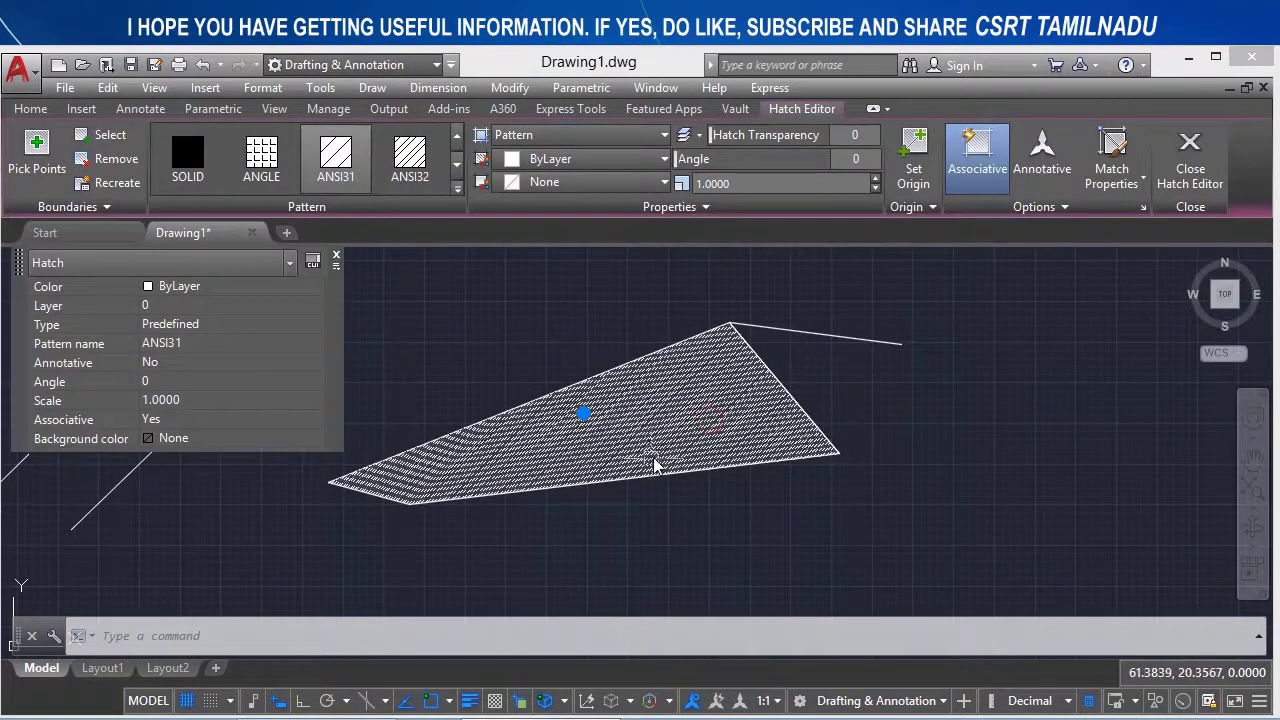
{"action": "key", "text": "Escape"}
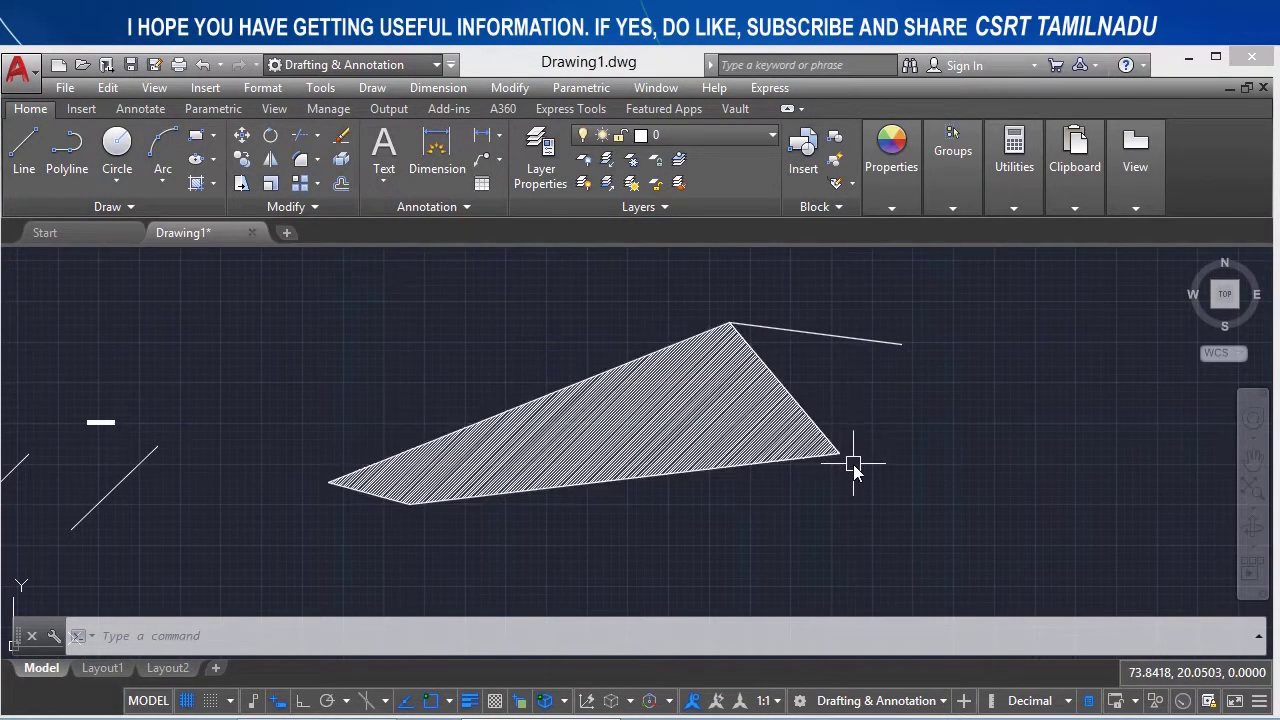
{"action": "left_click", "coordinate": [853, 464]}
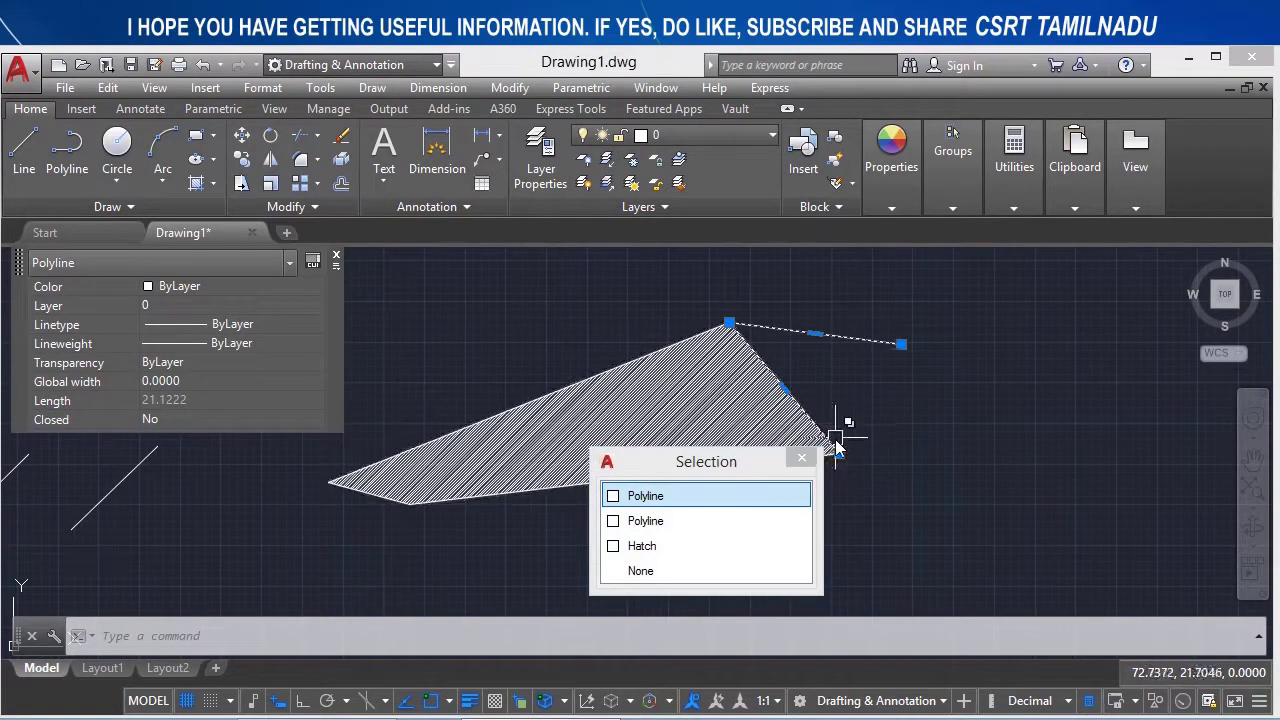
{"action": "key", "text": "Escape"}
{"action": "left_click", "coordinate": [810, 463]}
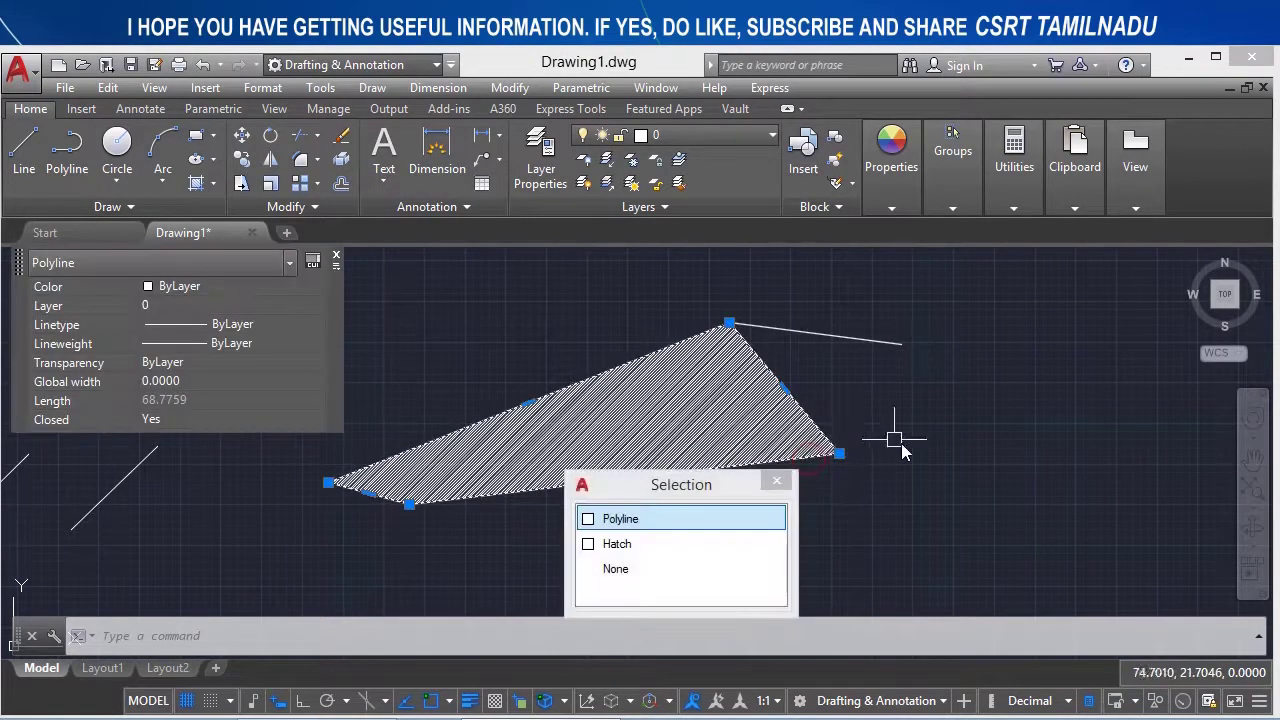
{"action": "key", "text": "Escape"}
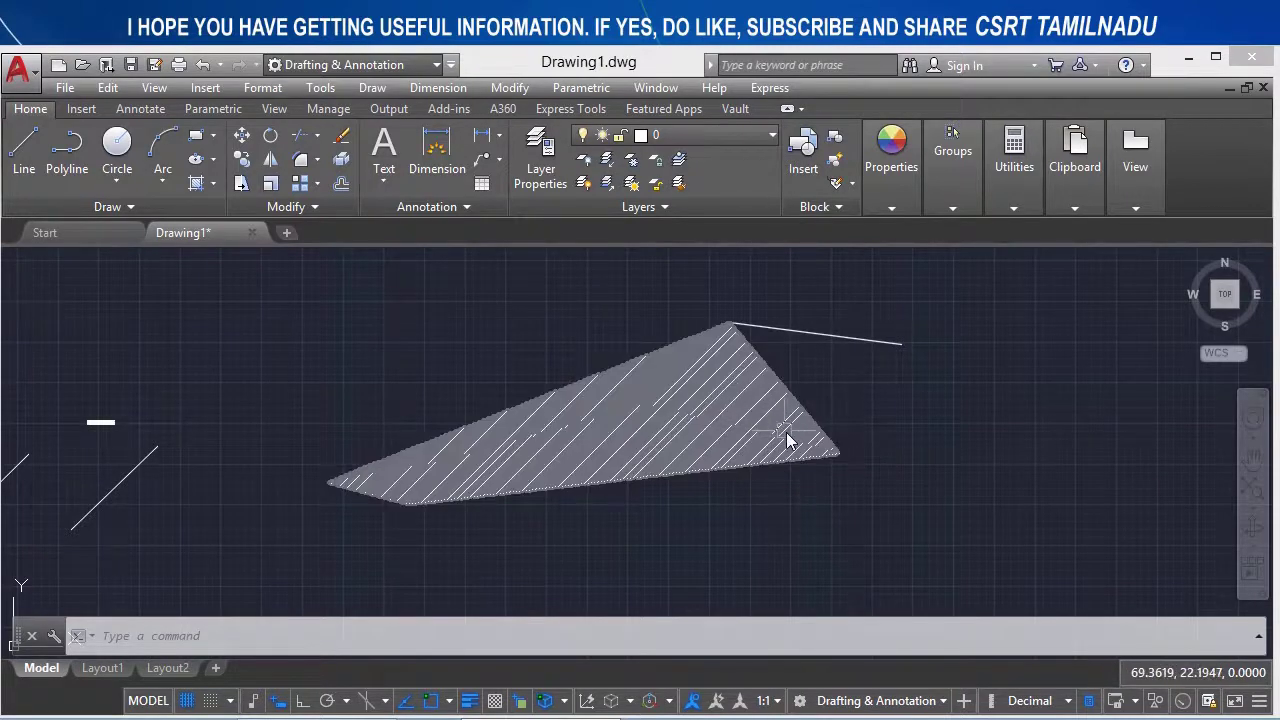
- Run OVERKILL with default settings on the hatched triangle, keeping associative objects
{"action": "type", "text": "o"}
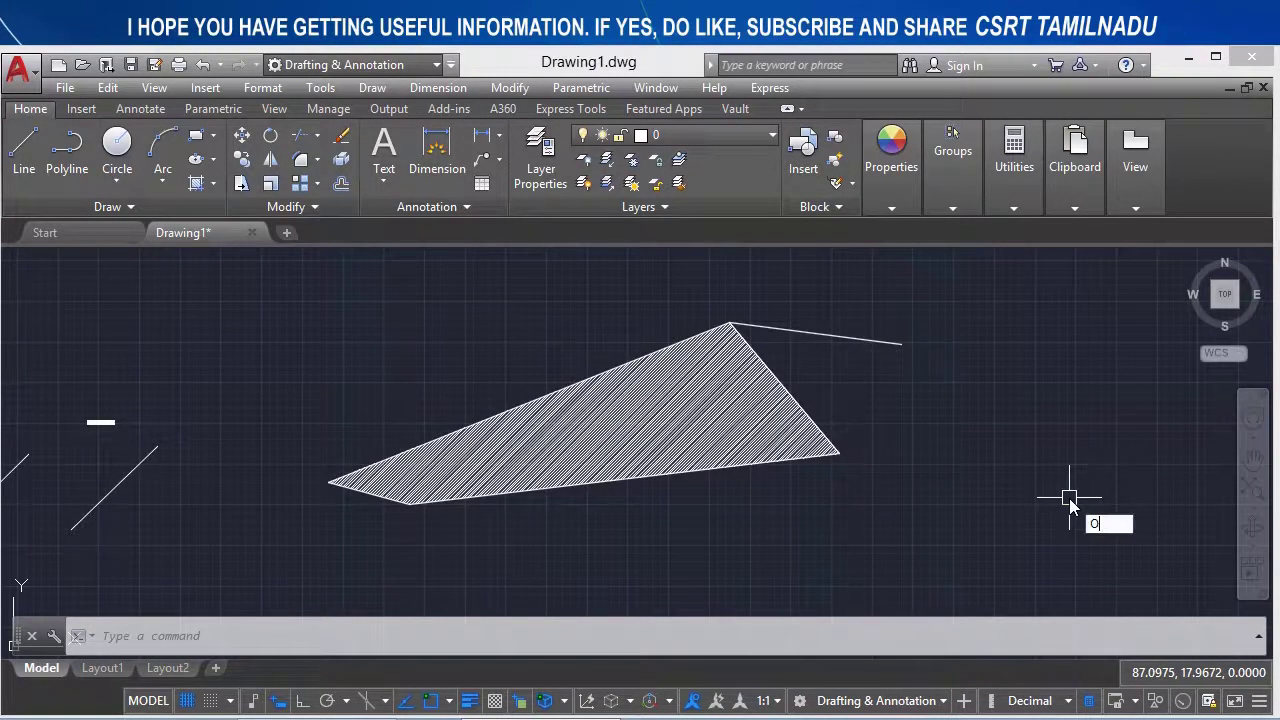
{"action": "type", "text": "ver"}
{"action": "key", "text": "Return"}
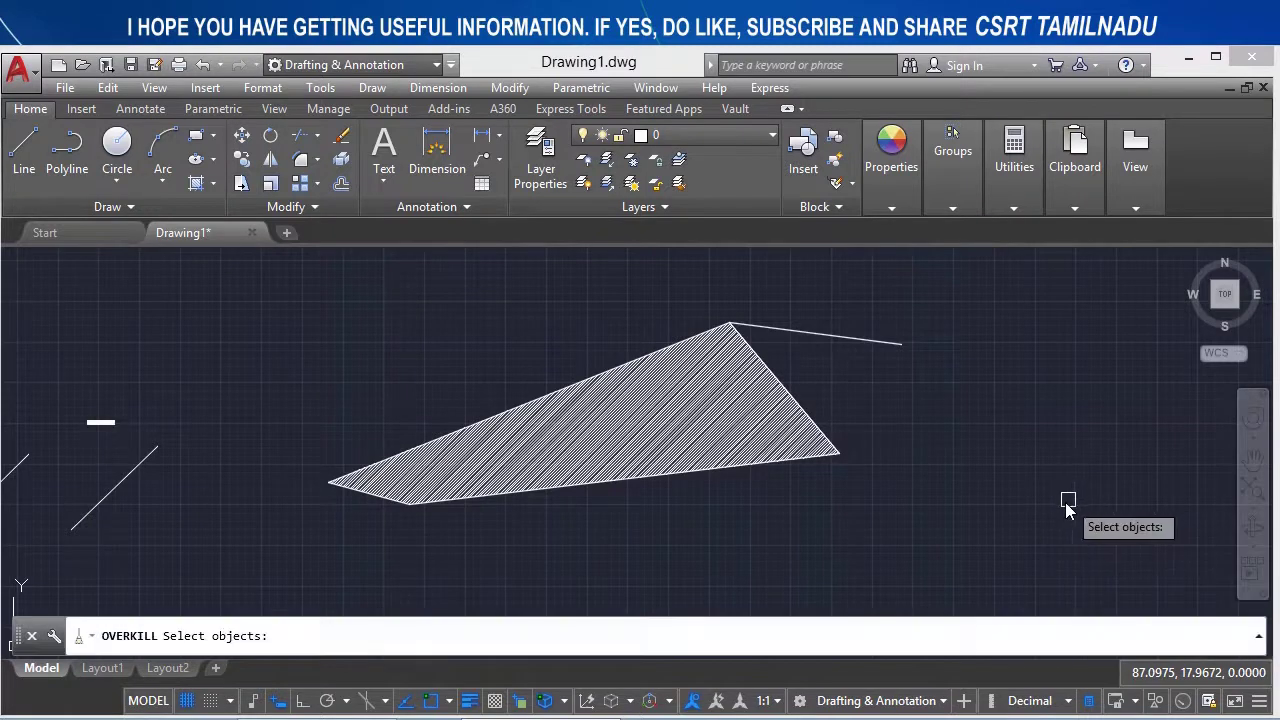
{"action": "left_click", "coordinate": [914, 518]}
{"action": "left_click", "coordinate": [718, 313]}
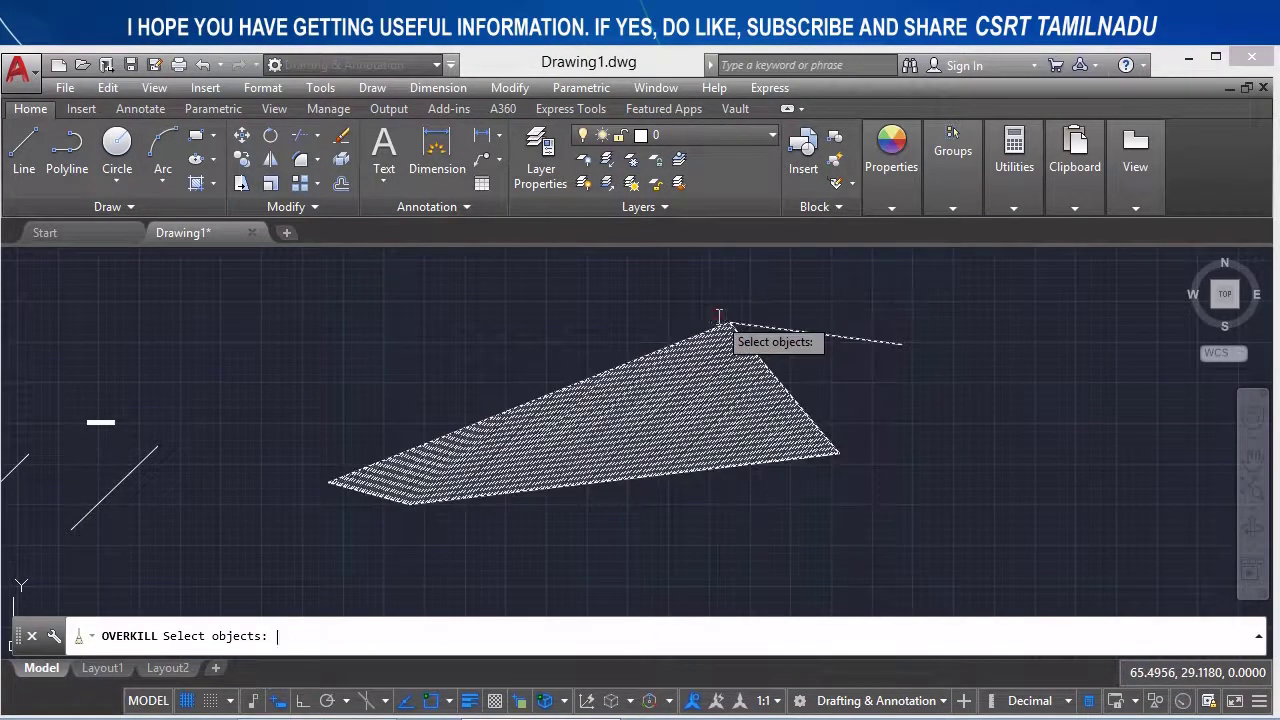
{"action": "key", "text": "Return"}
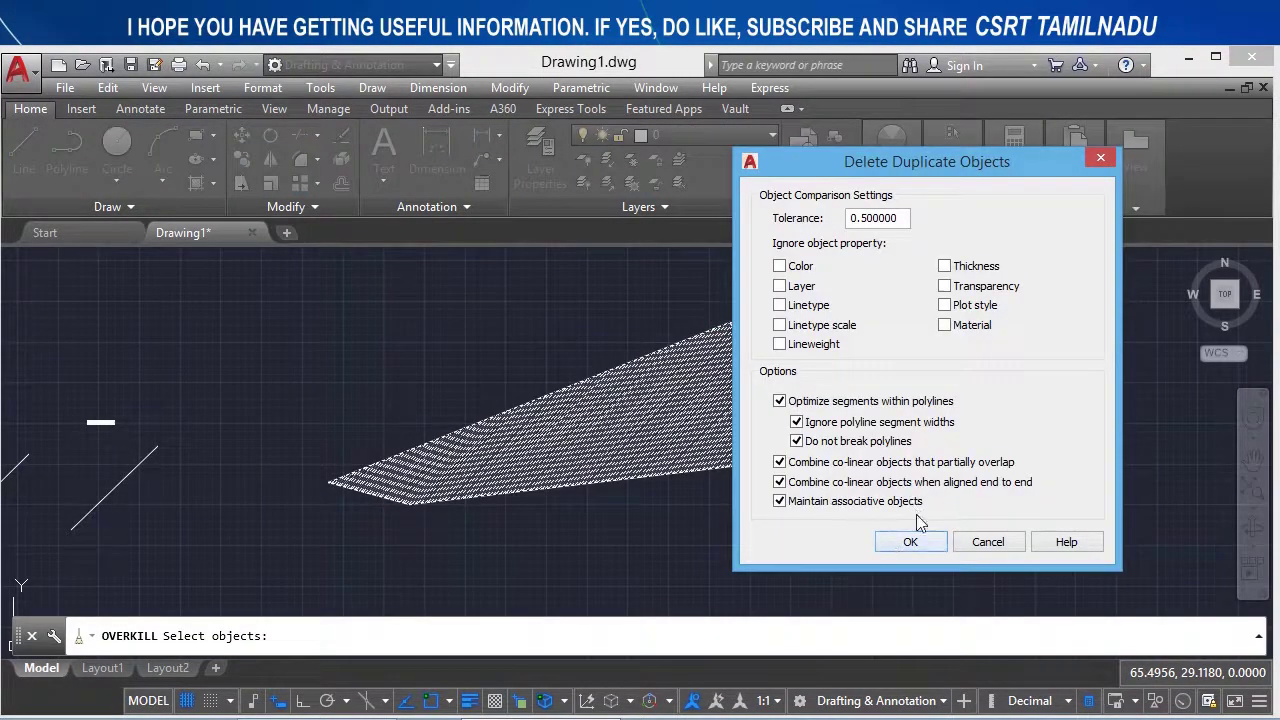
{"action": "left_click", "coordinate": [905, 542]}
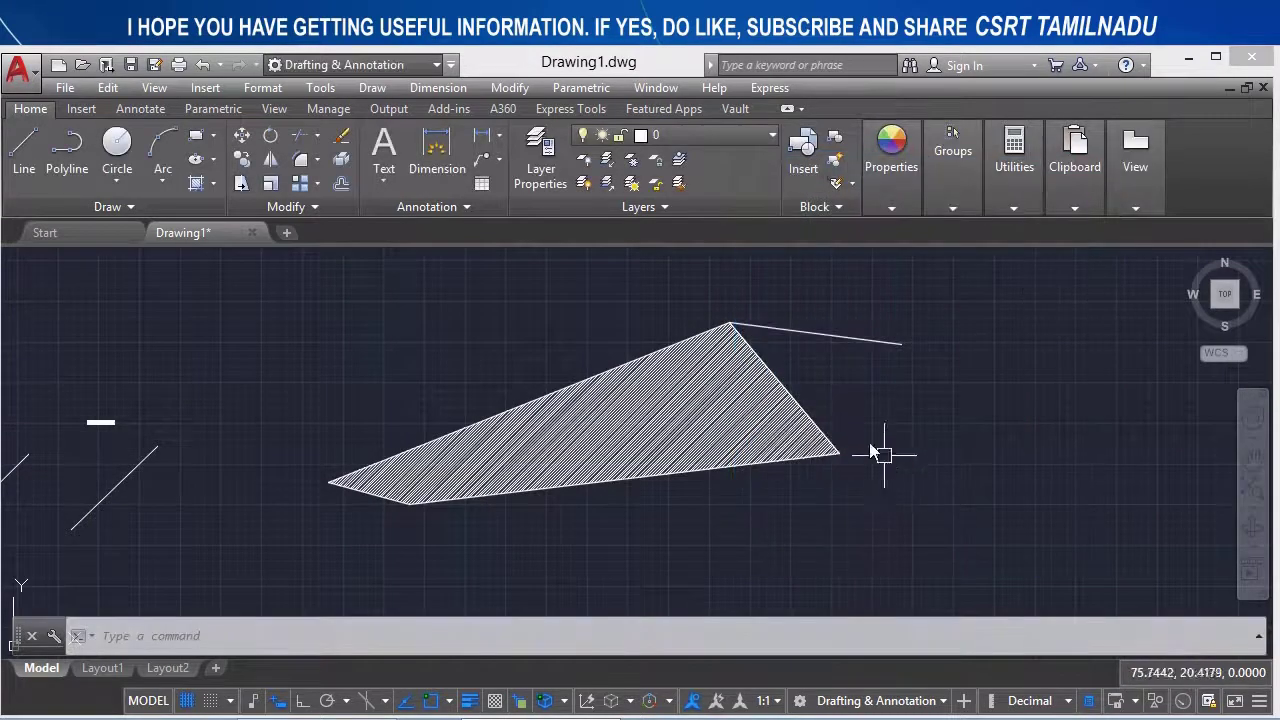
- Check the remaining objects, including the 21.1222-long open polyline and triangle boundary
{"action": "left_click", "coordinate": [826, 440]}
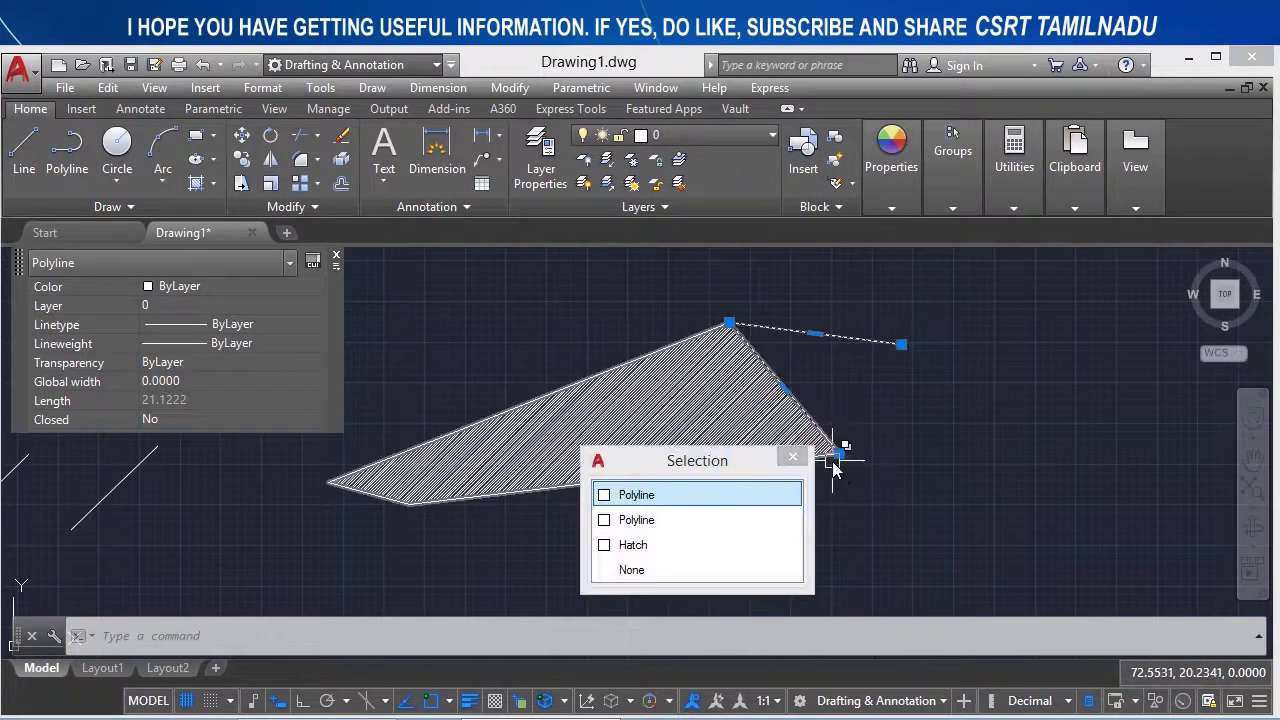
{"action": "left_click", "coordinate": [765, 462]}
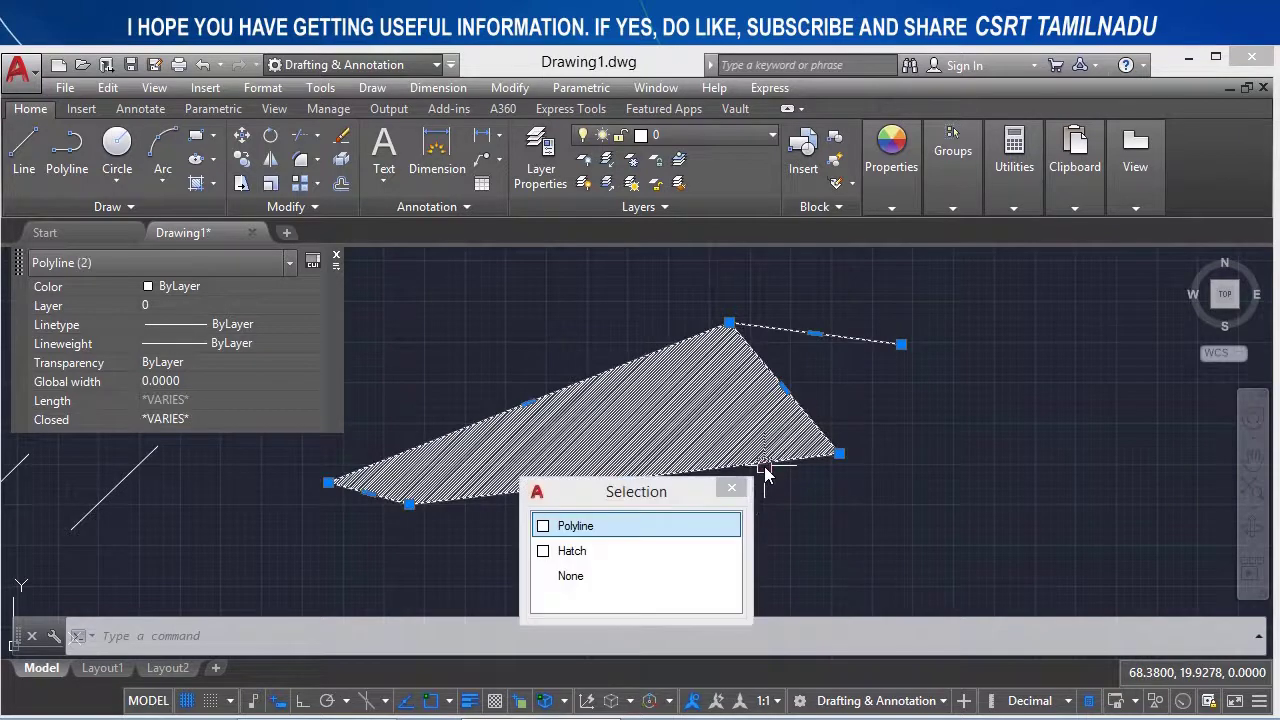
{"action": "key", "text": "Escape"}
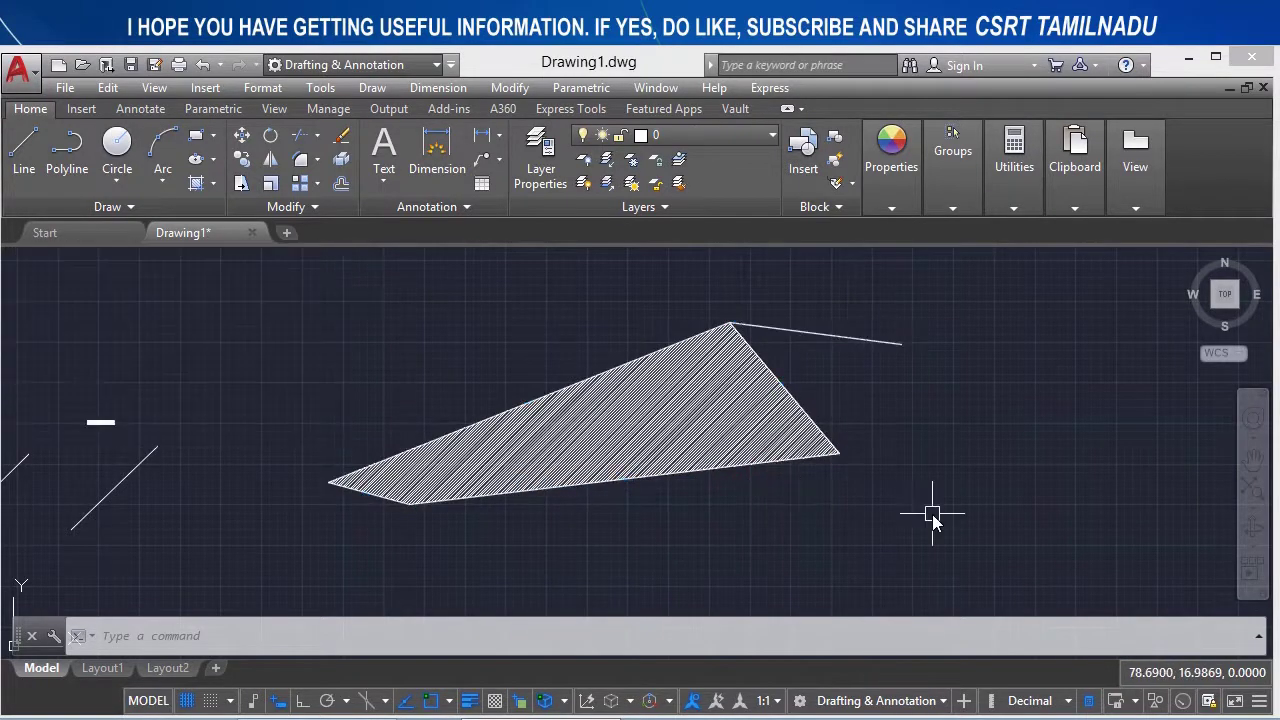